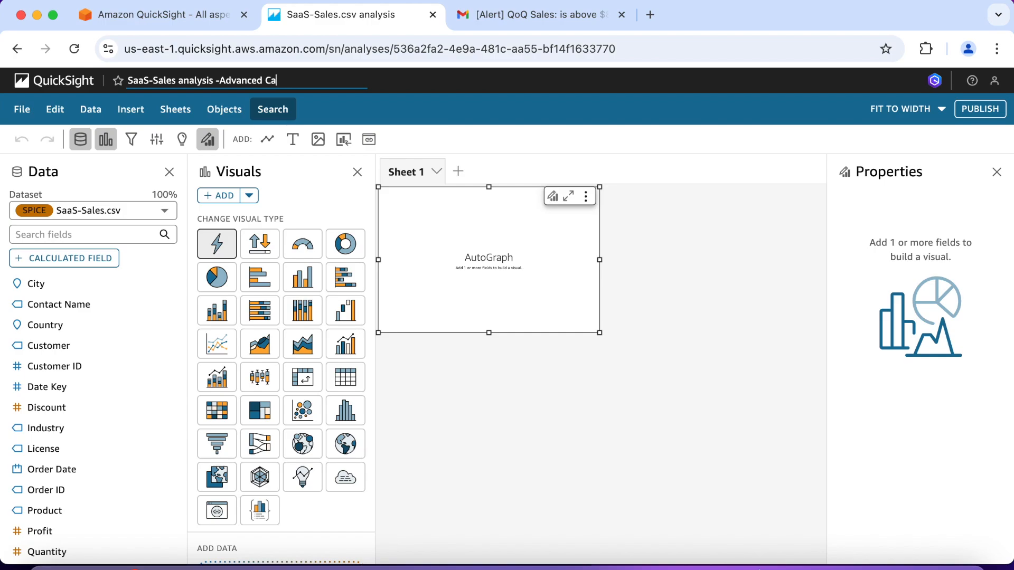
- Finish renaming the analysis as "SaaS-Sales analysis -Advanced Calculations"
text(ns)
click(404, 81)
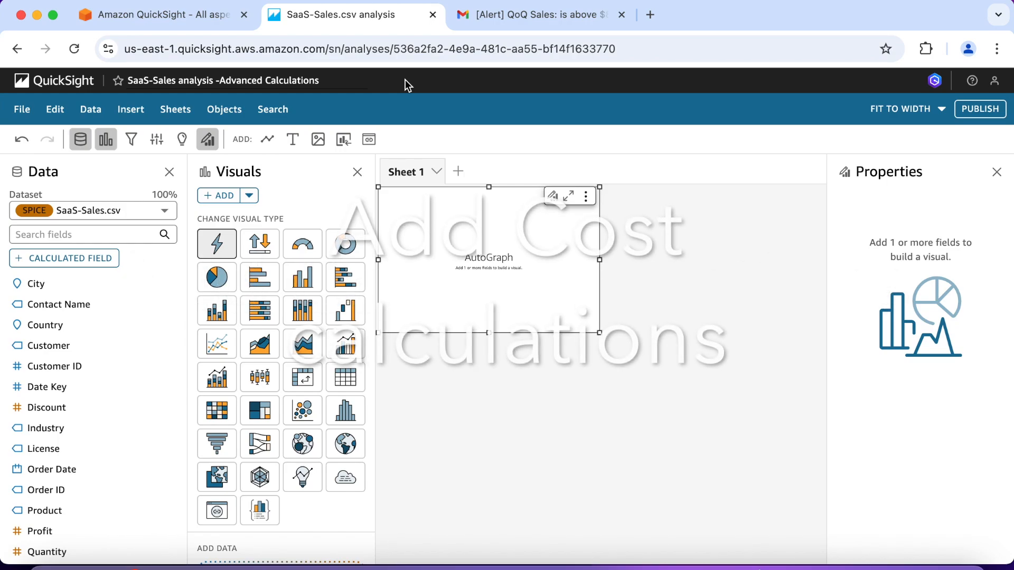
- Start a new calculated field and name it "Row Cost"
click(43, 264)
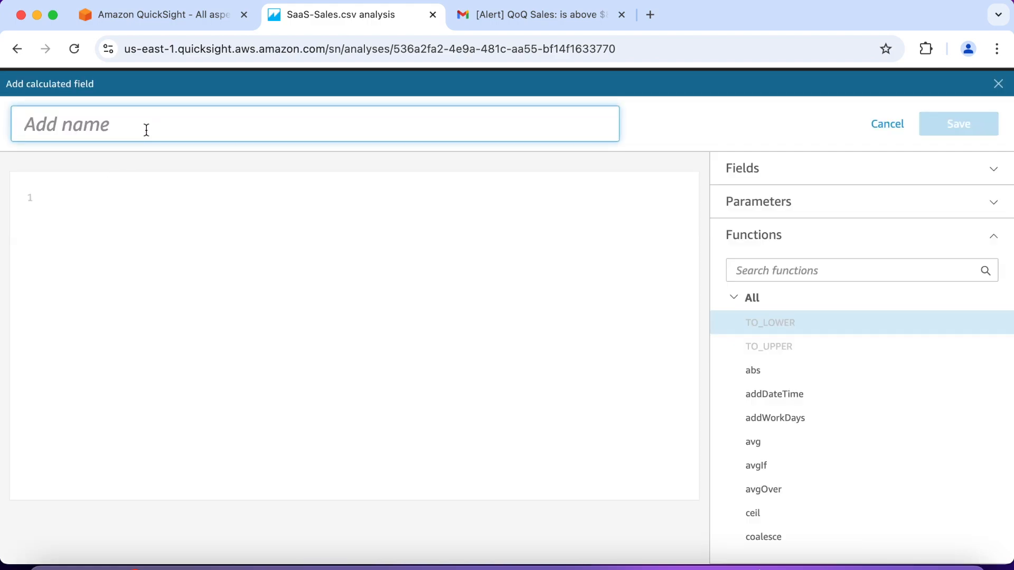
text(Row o)
key(BackSpace)
key(BackSpace)
text(Cost)
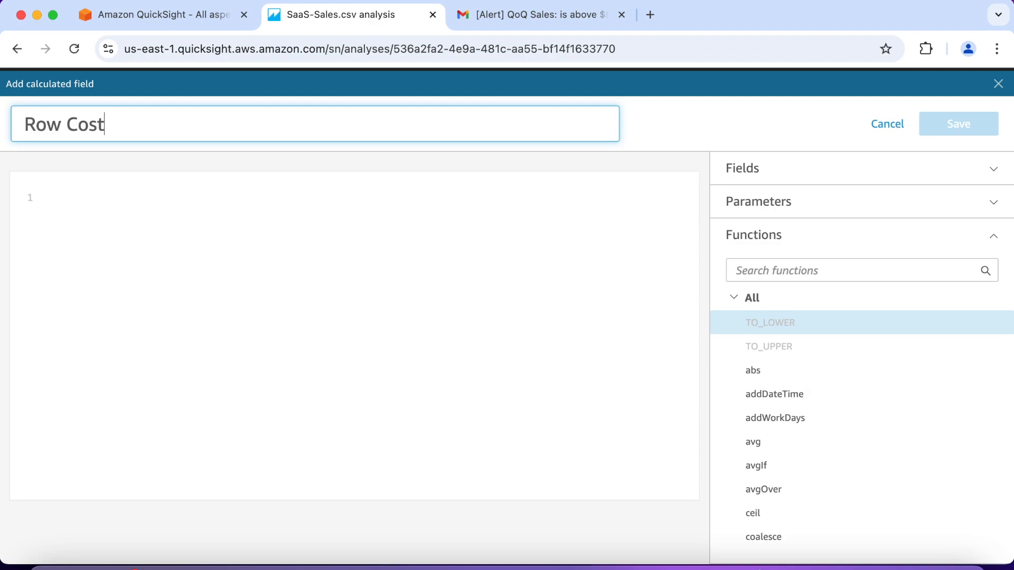
- Define the Row Cost formula as {Sales} - {Profit} and save the calculated field
click(122, 201)
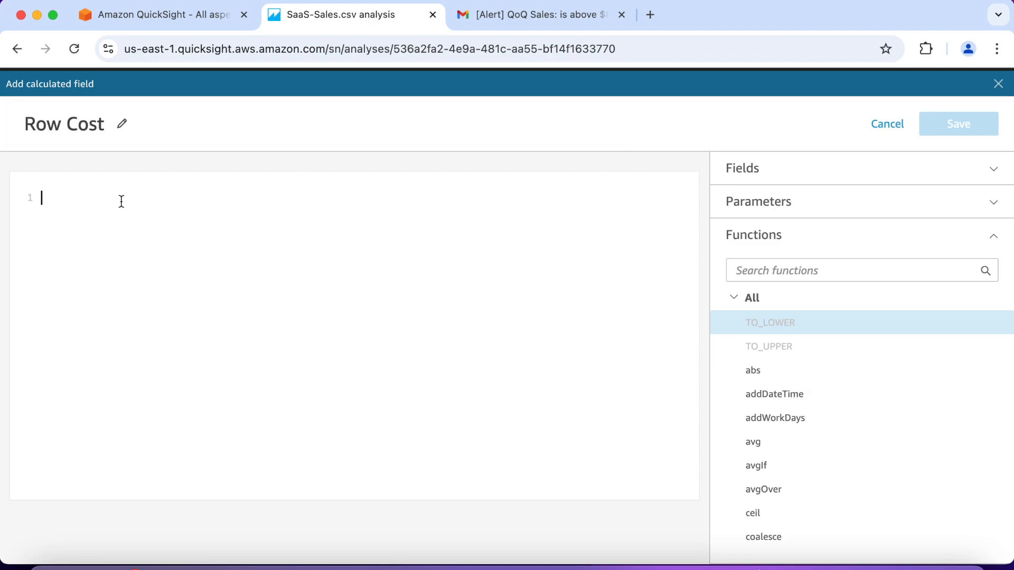
text({S)
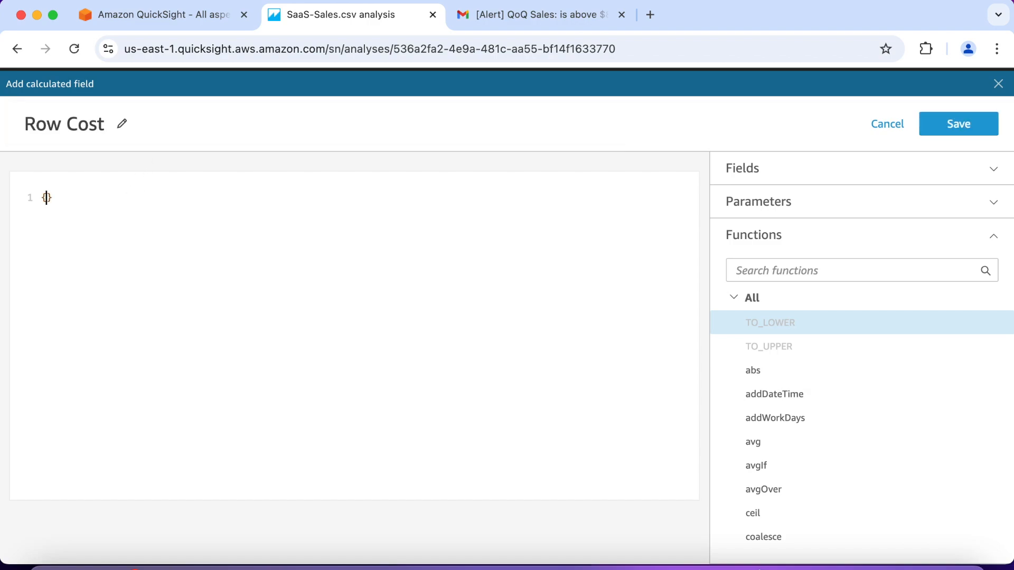
text(ales)
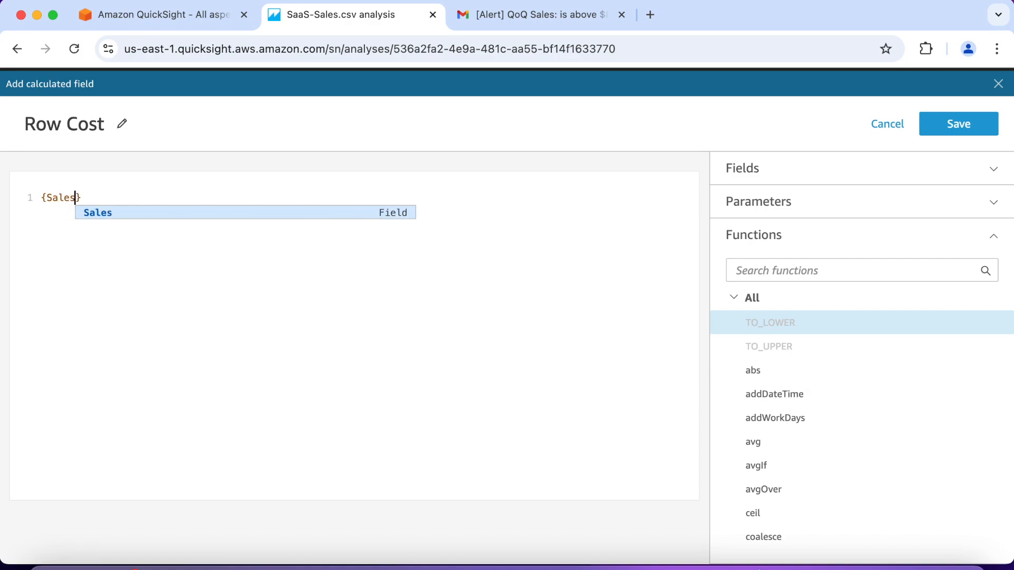
key(Return)
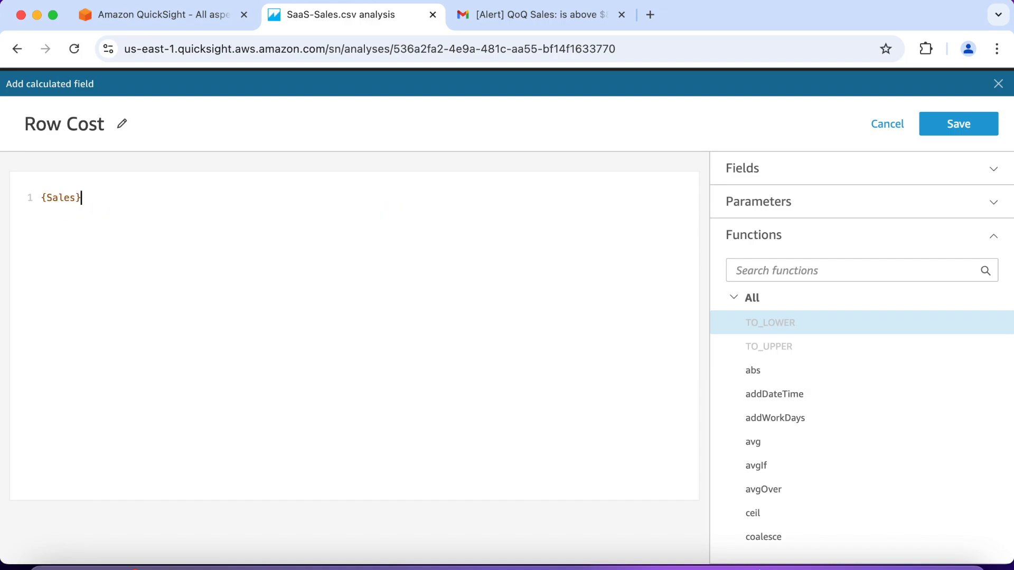
text(- {P)
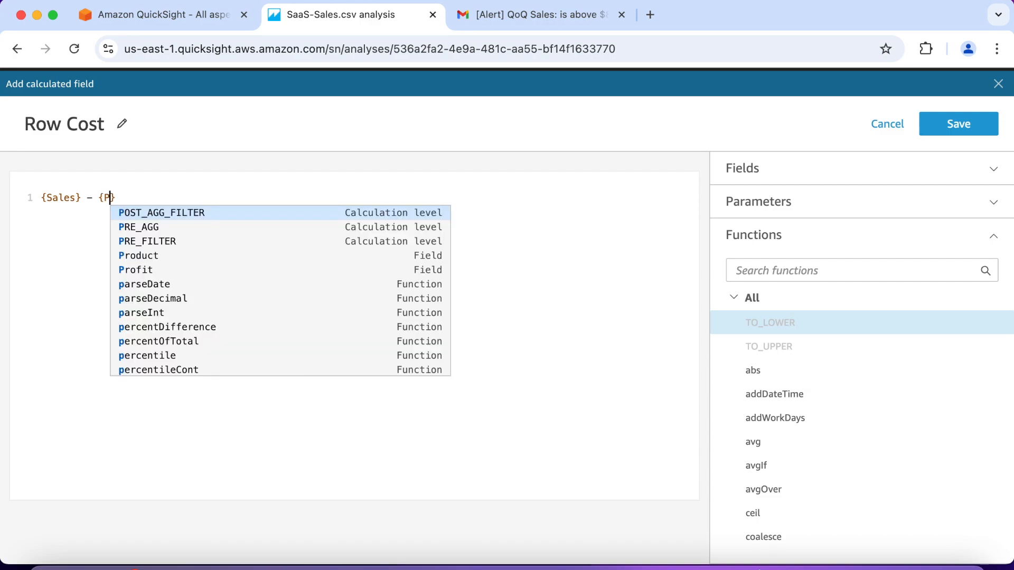
click(132, 271)
key(Right)
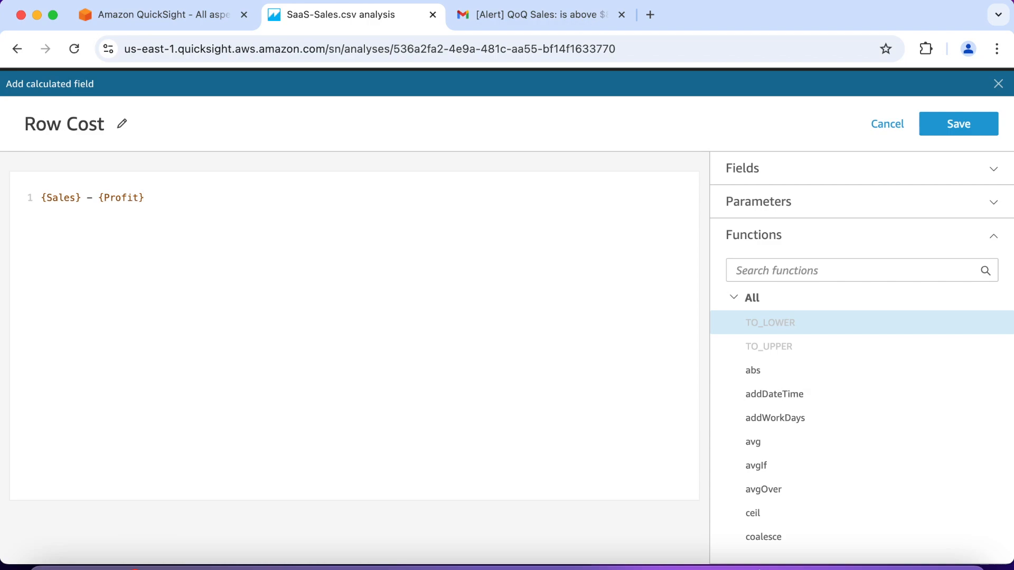
click(962, 128)
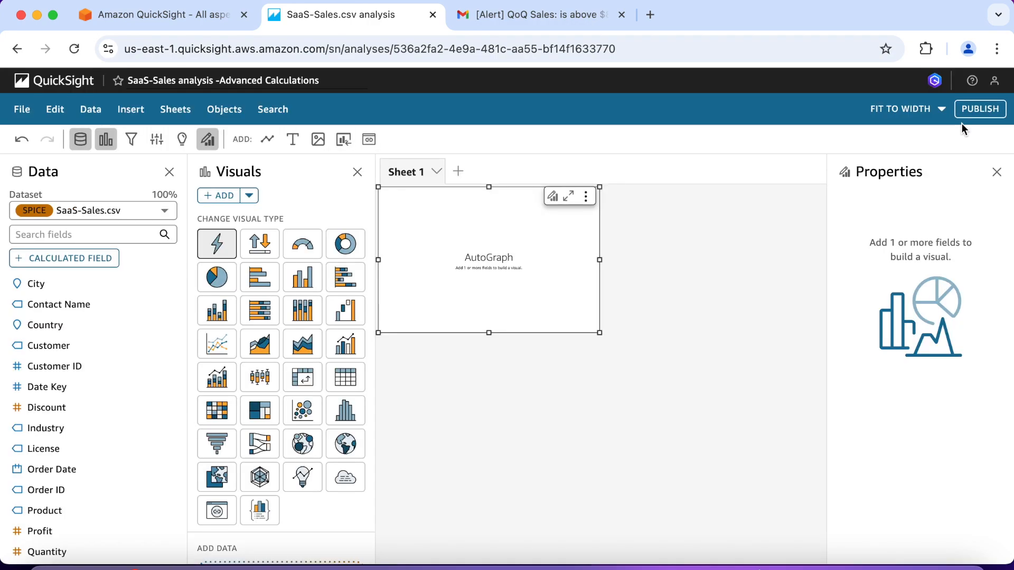
- Start another calculated field and name it "Aggregate Cost"
click(73, 259)
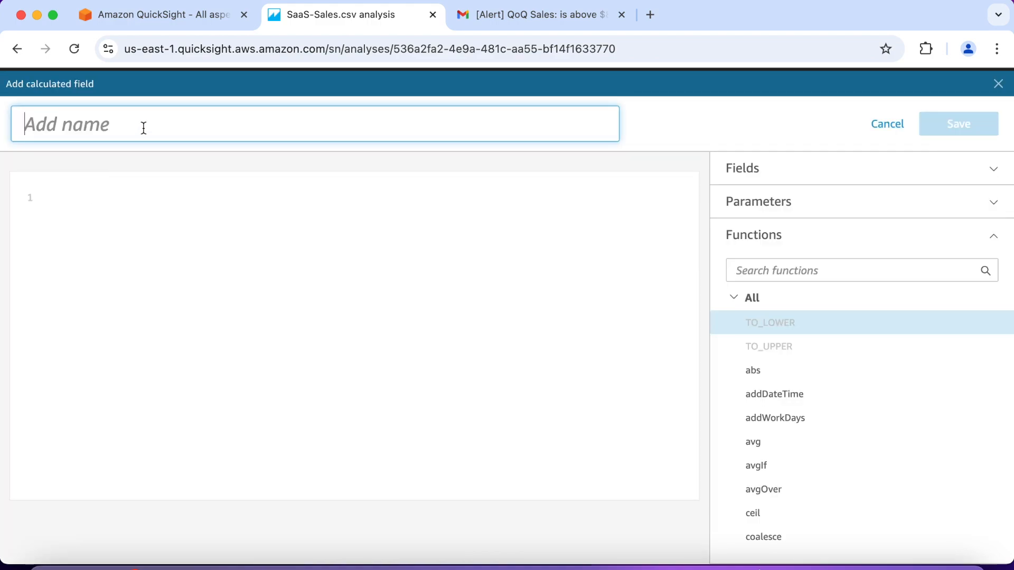
text(Agg)
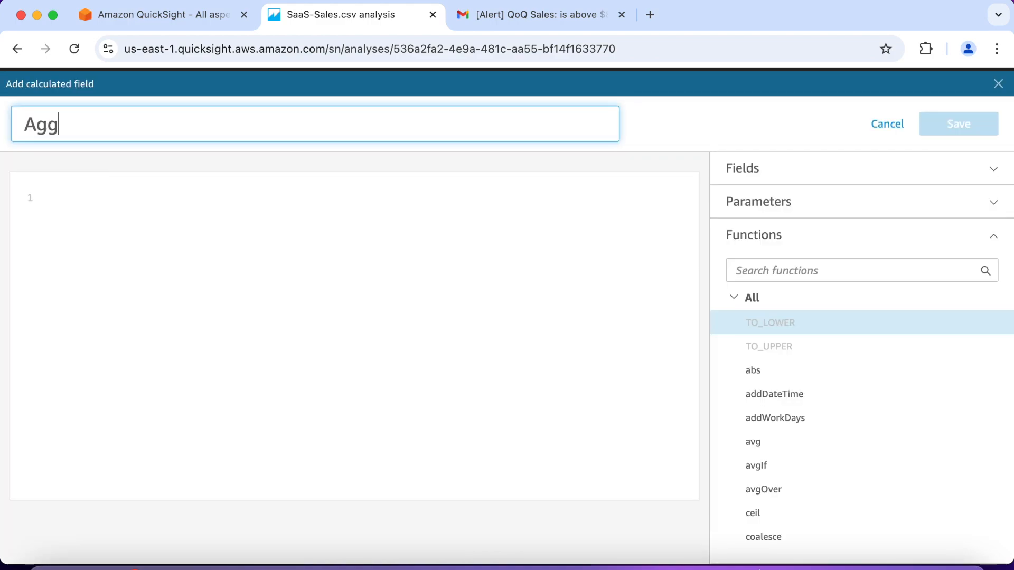
text(regate)
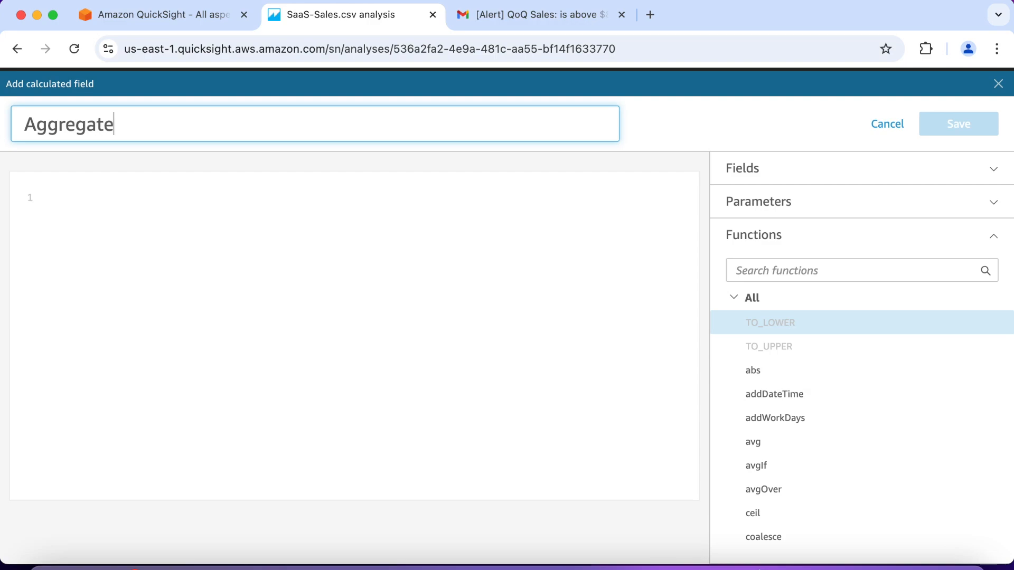
text( Cost)
- Define the Aggregate Cost formula as sum({Sales}) - sum({Profit}) and save the calculated field
click(83, 194)
text(sum)
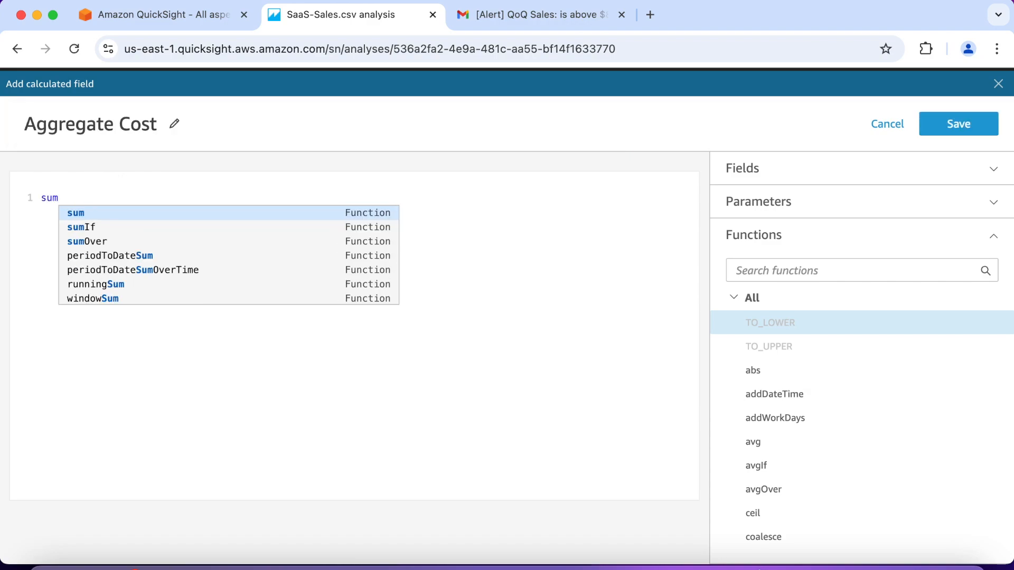
key(Return)
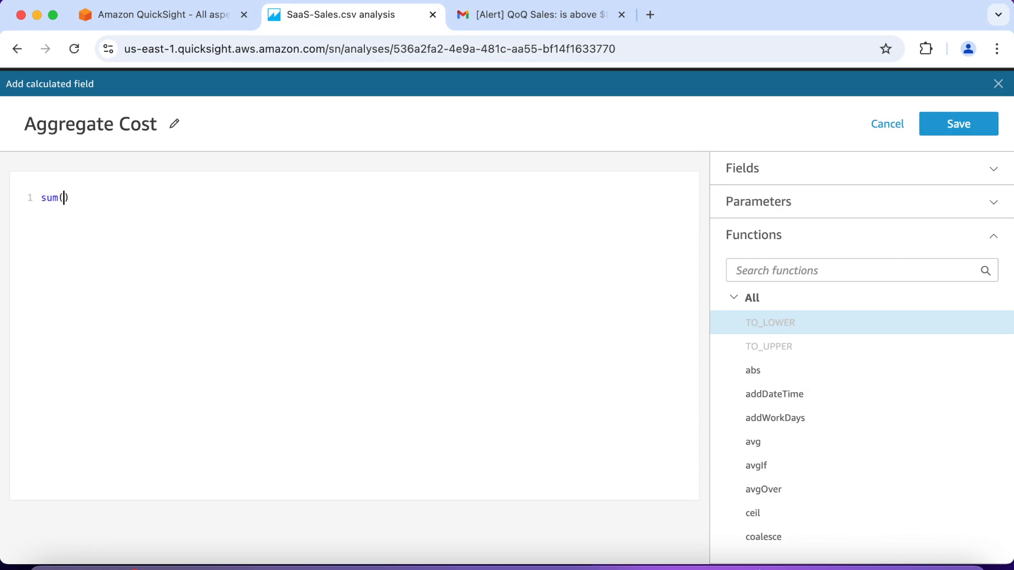
text({Sales)
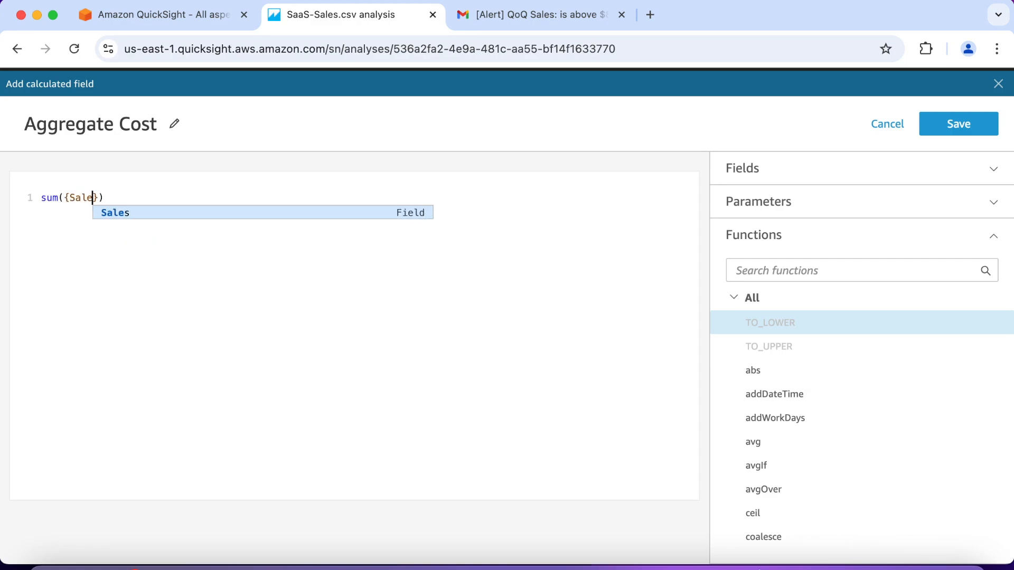
key(Return)
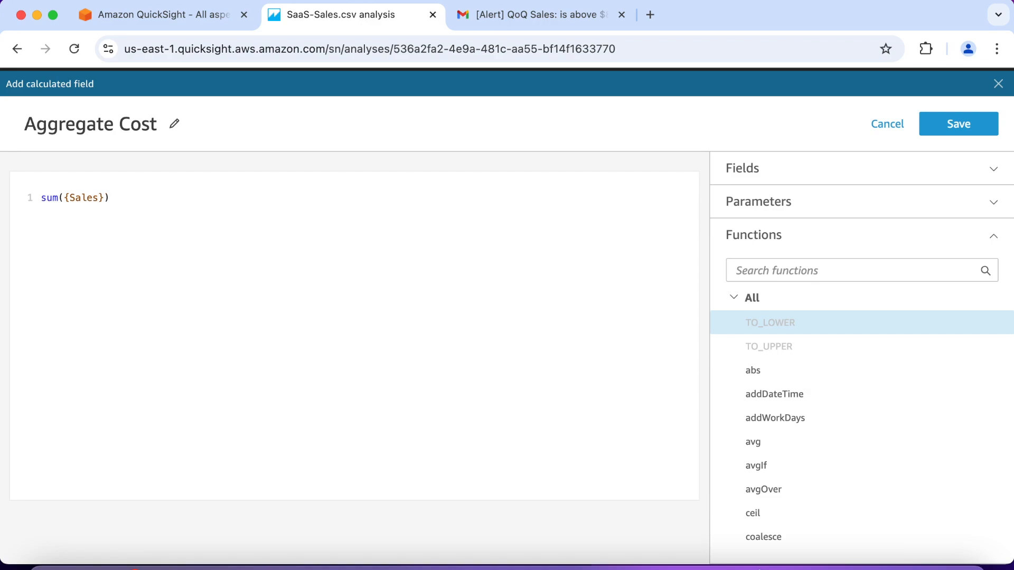
text(- sum)
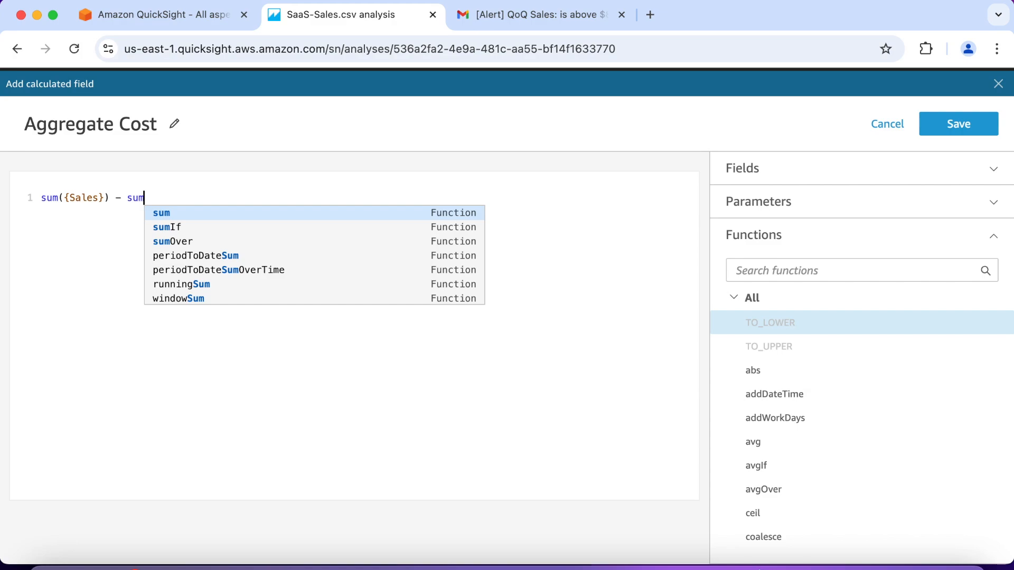
text(()
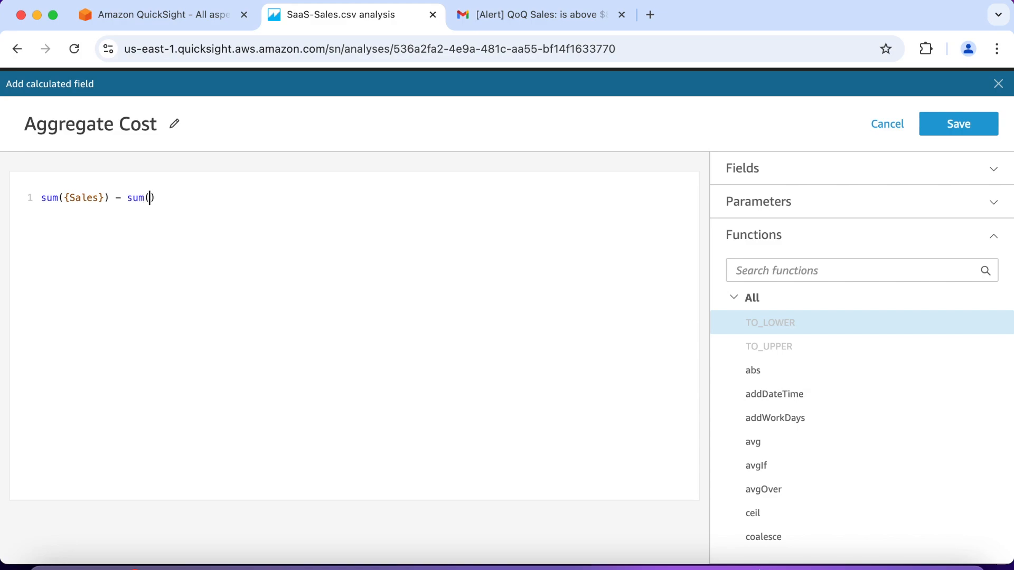
text({Profit)
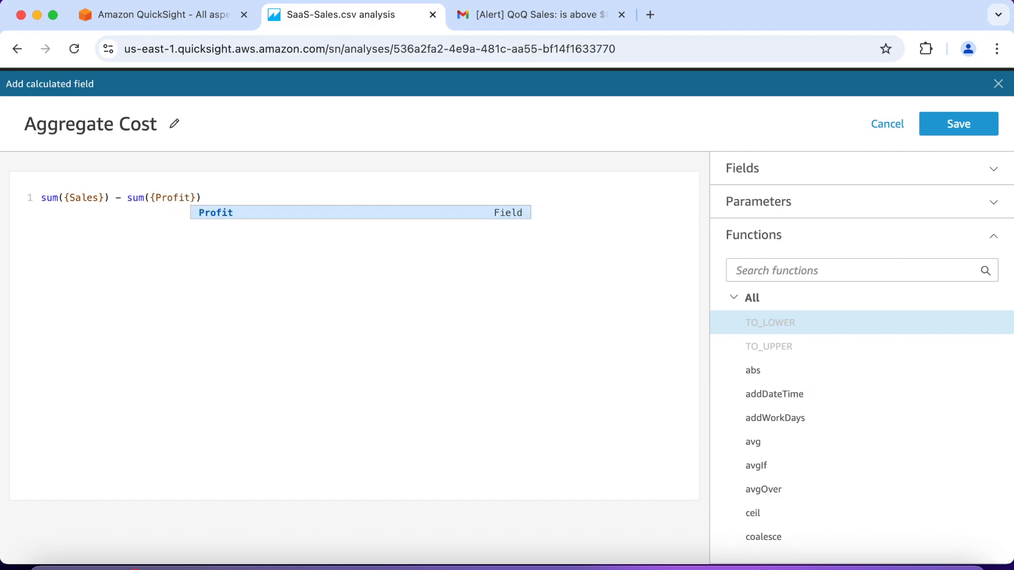
key(Right)
key(Right)
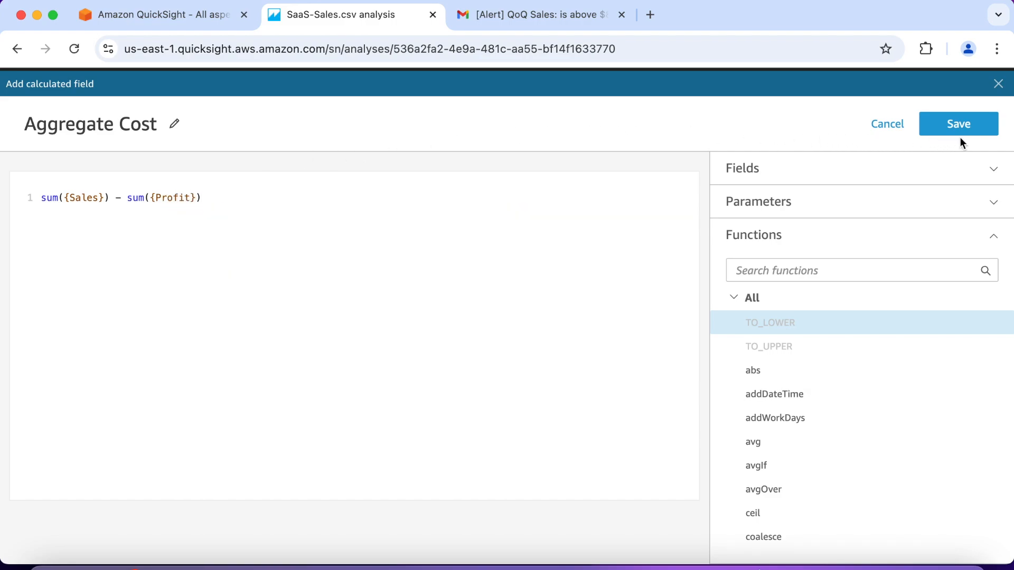
click(977, 125)
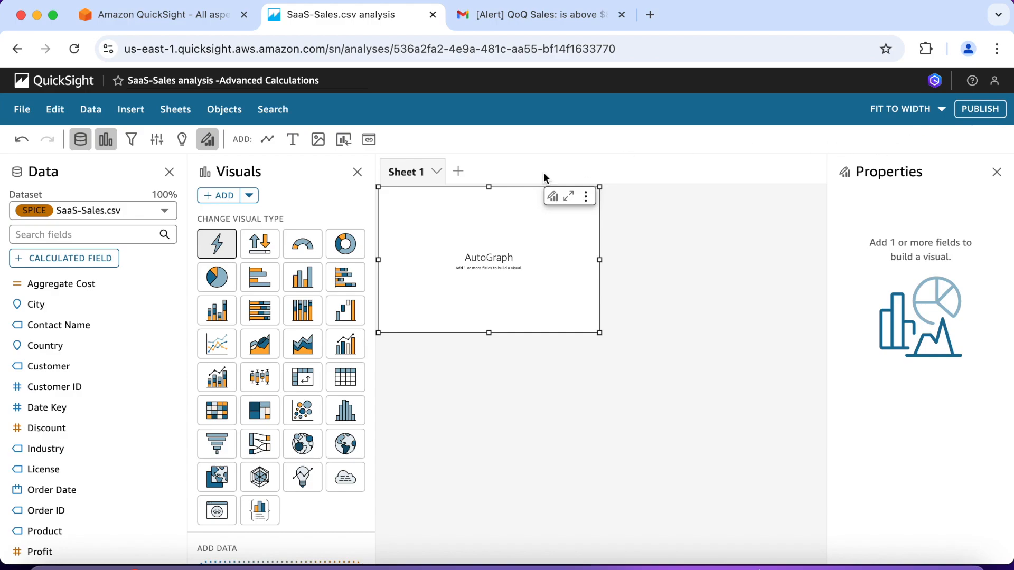
- Rename Sheet 1 as "Row vs Aggregate Calcs"
double_click(410, 171)
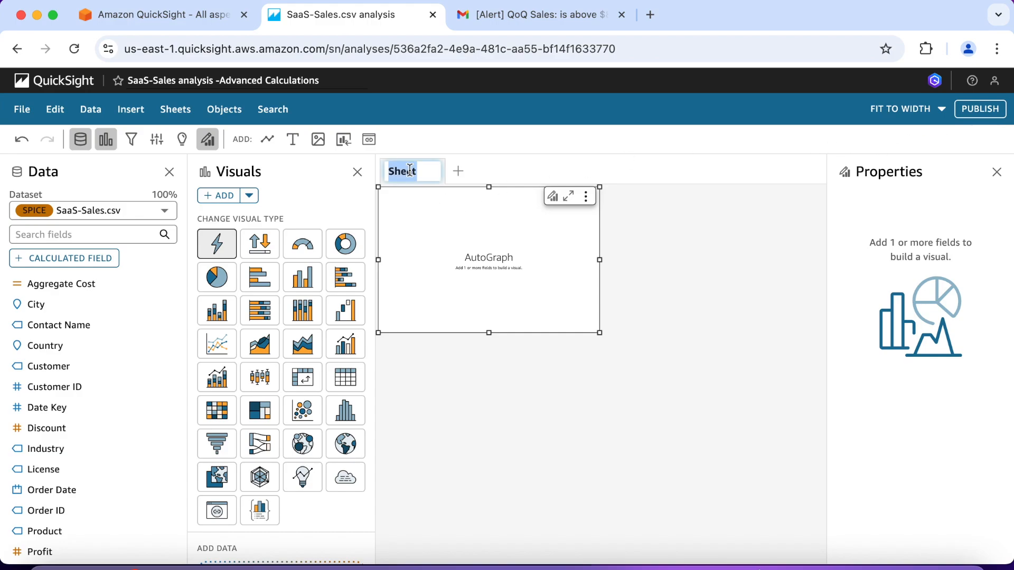
text(R)
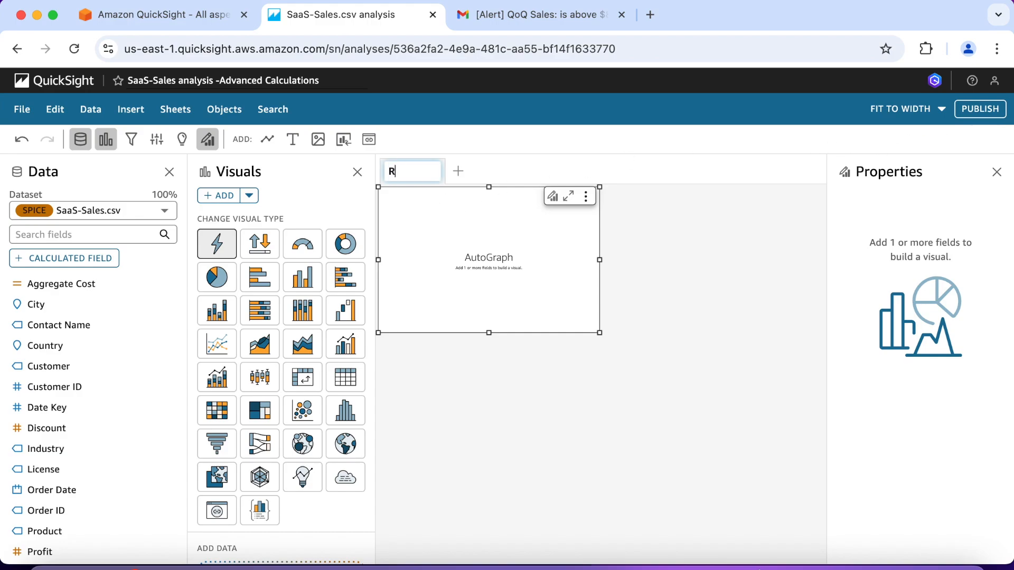
text(ow vs)
text( Aggreg)
text(ate)
text( Cal)
text(cs)
click(464, 145)
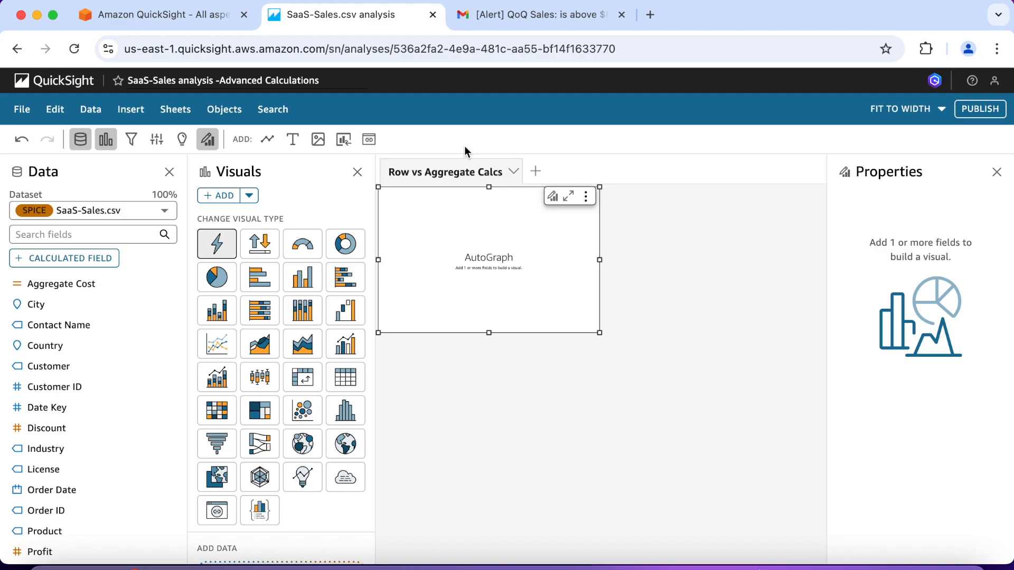
- Change the empty AutoGraph visual to a Table and group it by Segment
click(343, 381)
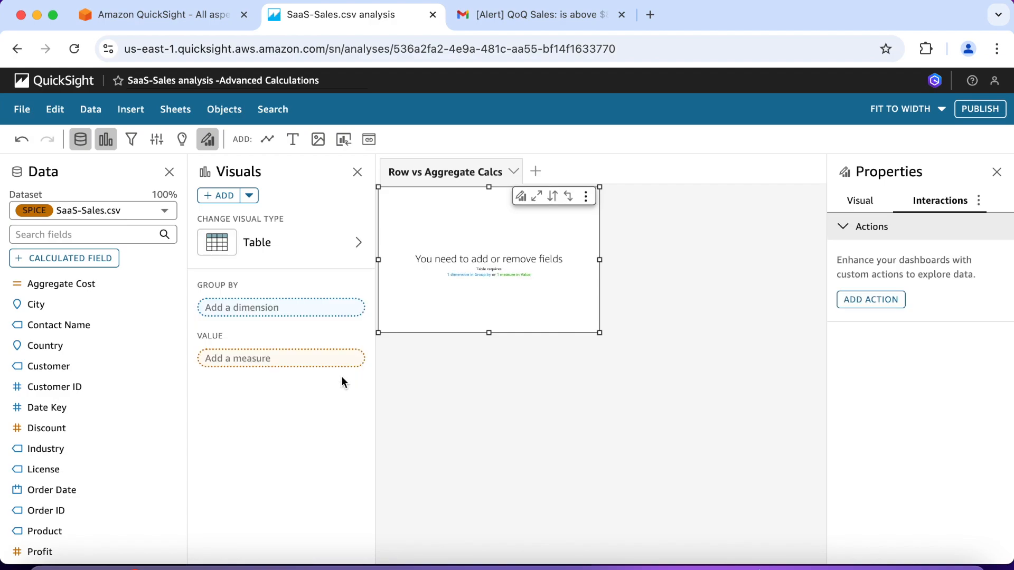
scroll(97, 370, down, 3)
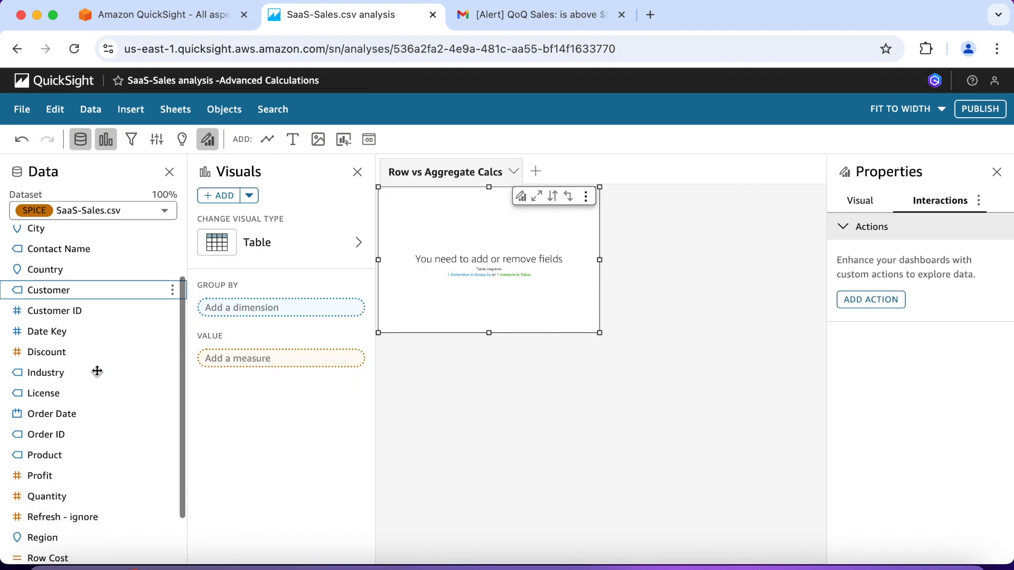
scroll(96, 375, down, 2)
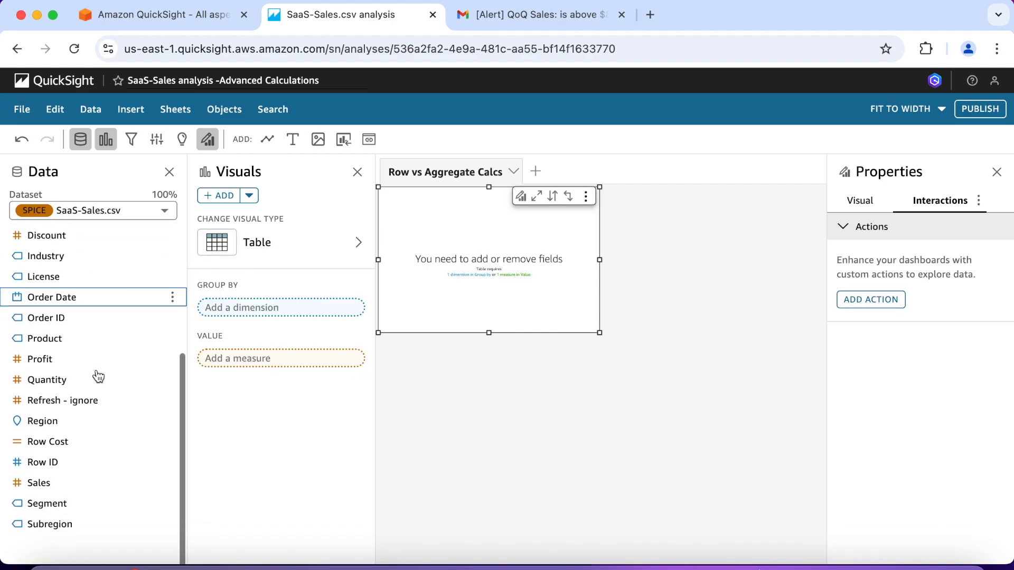
click(72, 504)
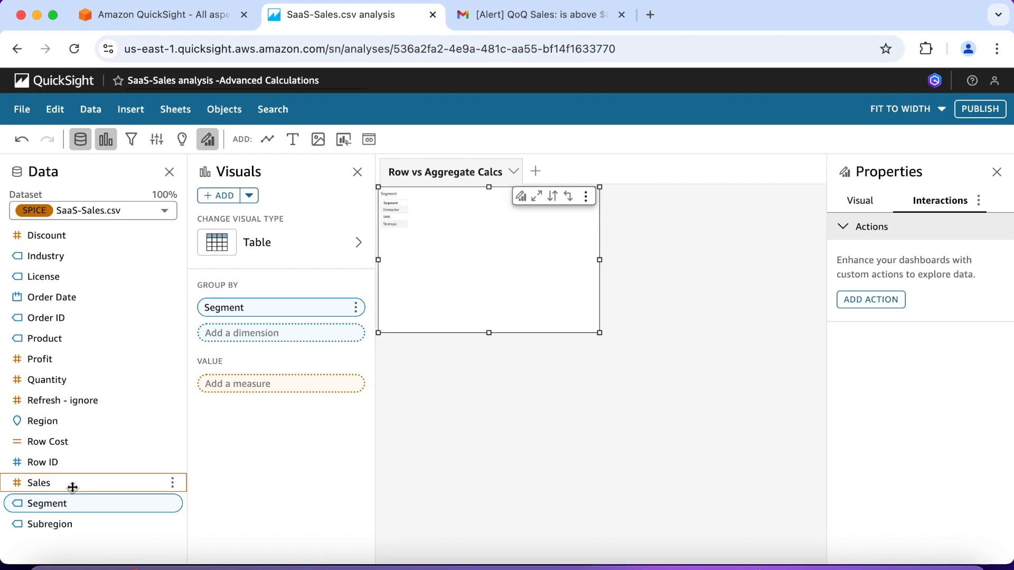
- Add Sales, Profit, Row Cost and Aggregate Cost as the table's value measures
click(73, 484)
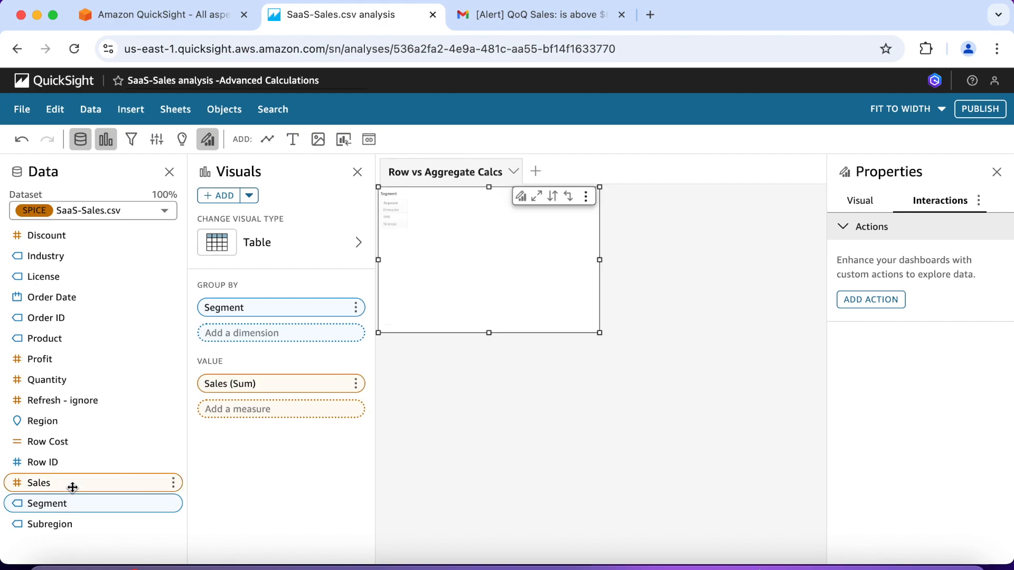
click(62, 368)
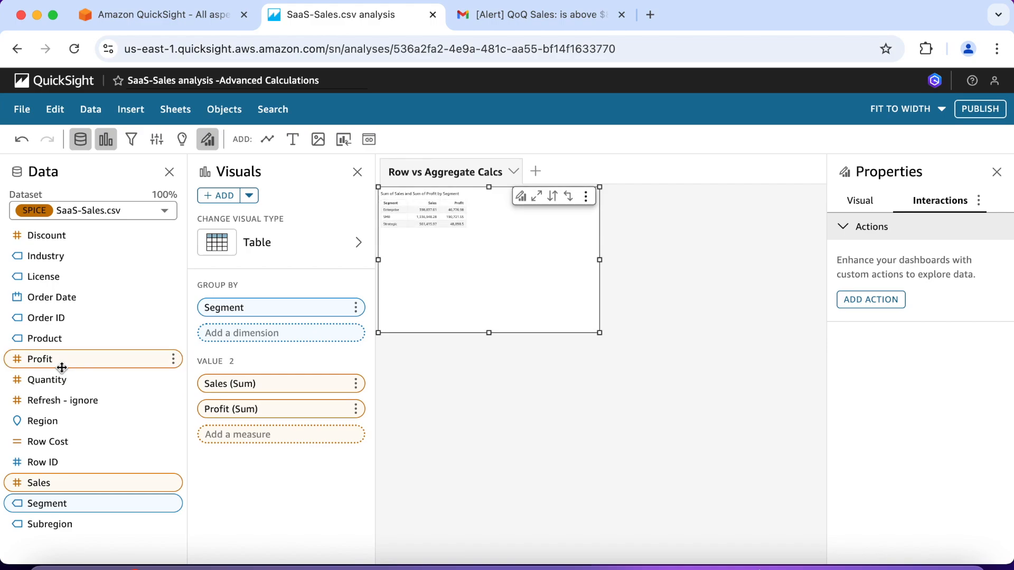
click(64, 441)
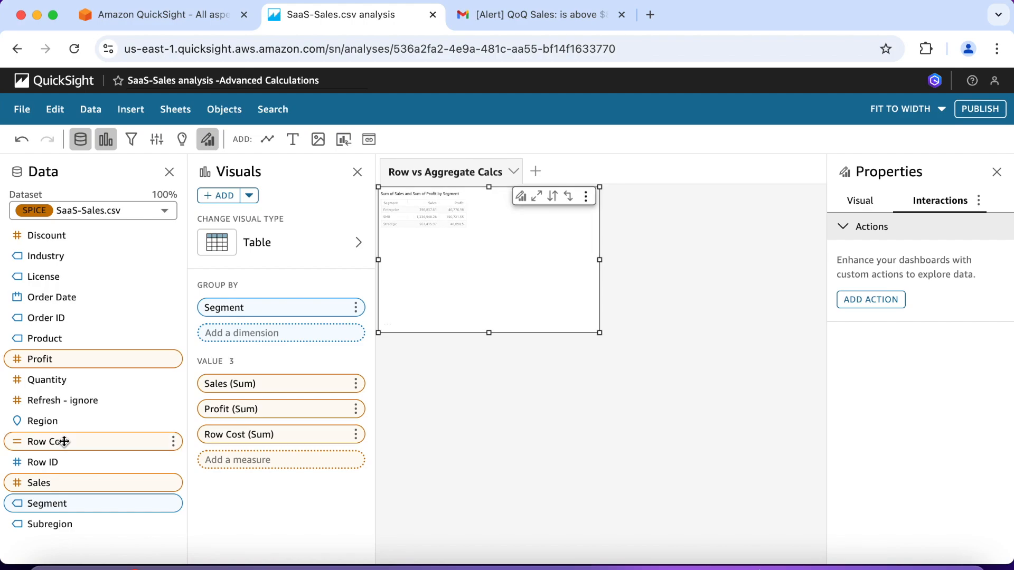
scroll(89, 381, up, 6)
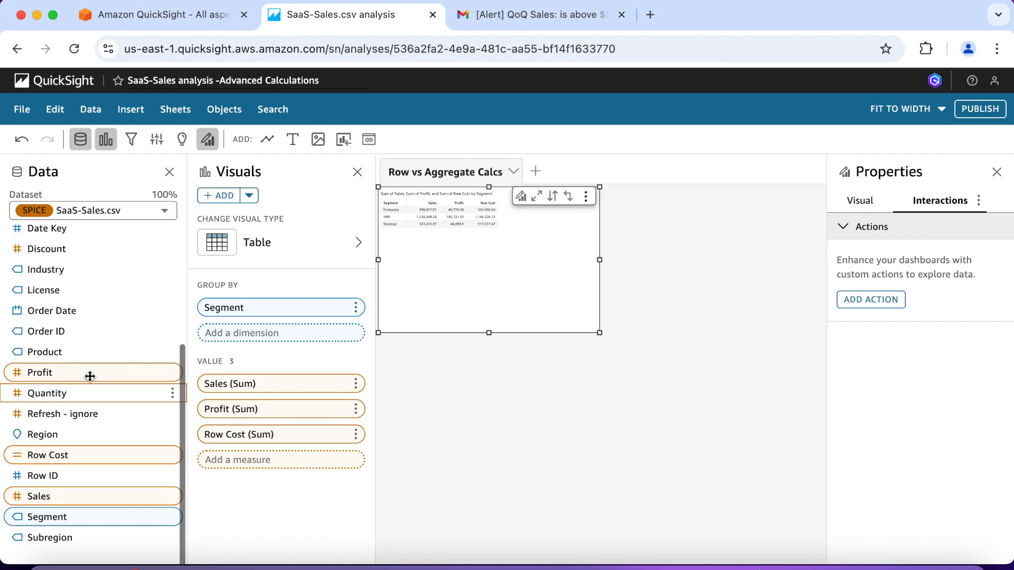
scroll(91, 381, up, 1)
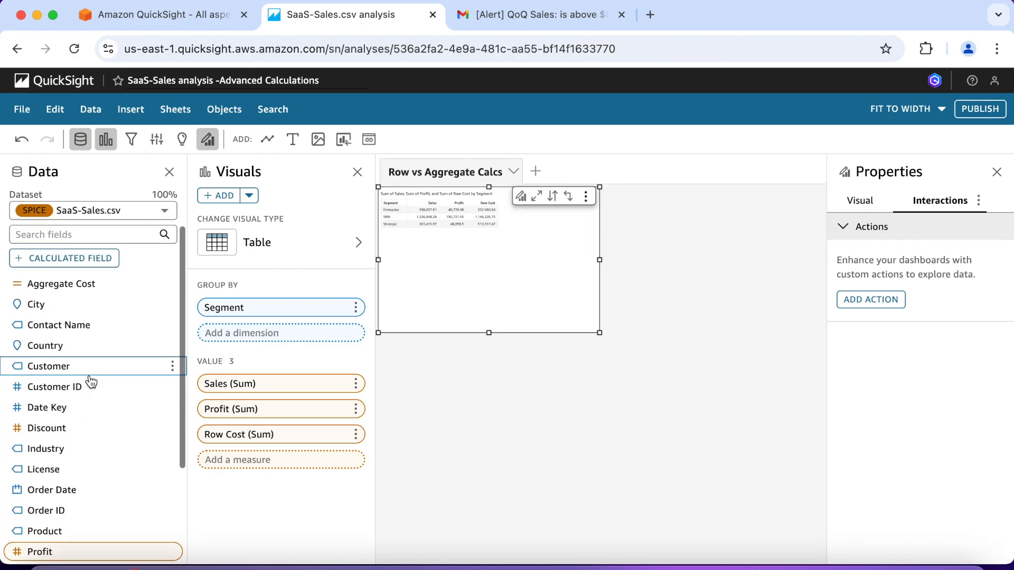
click(84, 284)
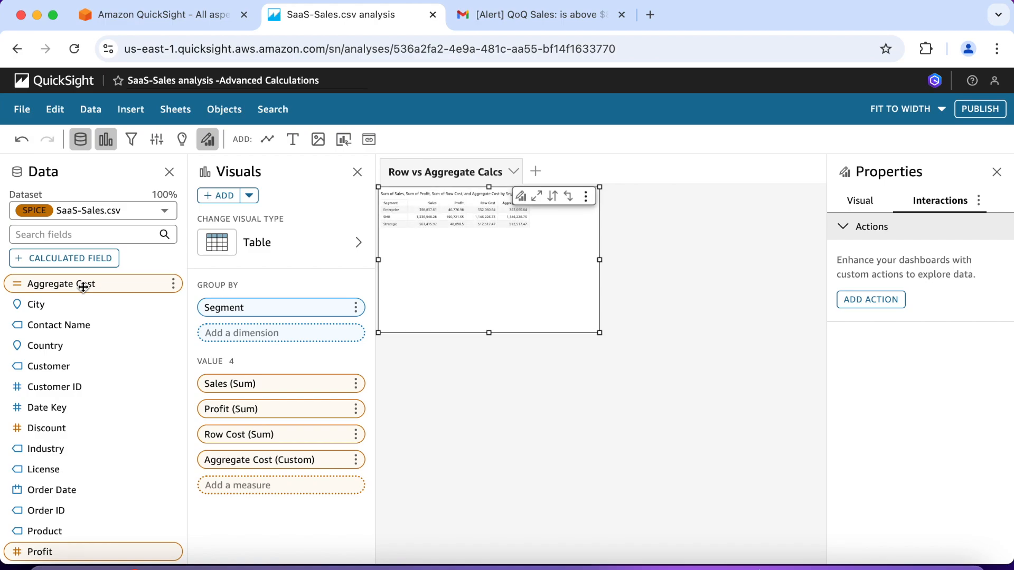
- Show totals in the table grouped by Segment, and check them in the maximized visual before restoring its size
scroll(83, 286, down, 4)
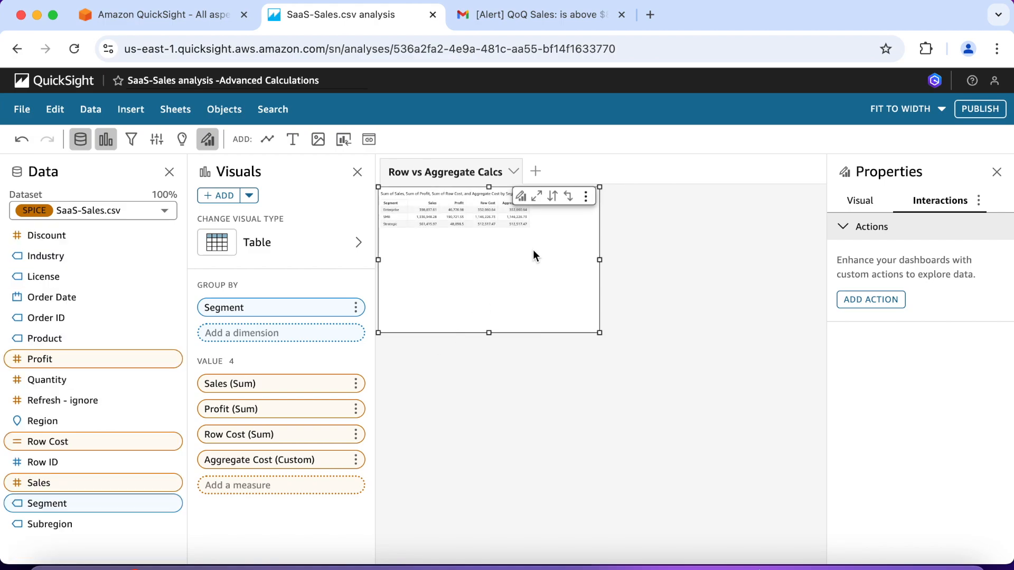
click(585, 197)
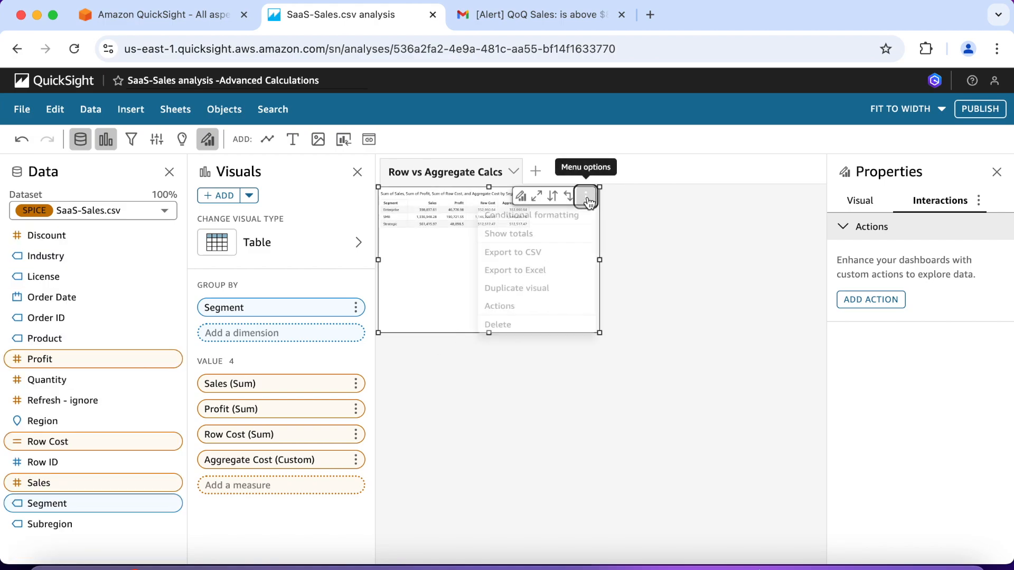
click(551, 239)
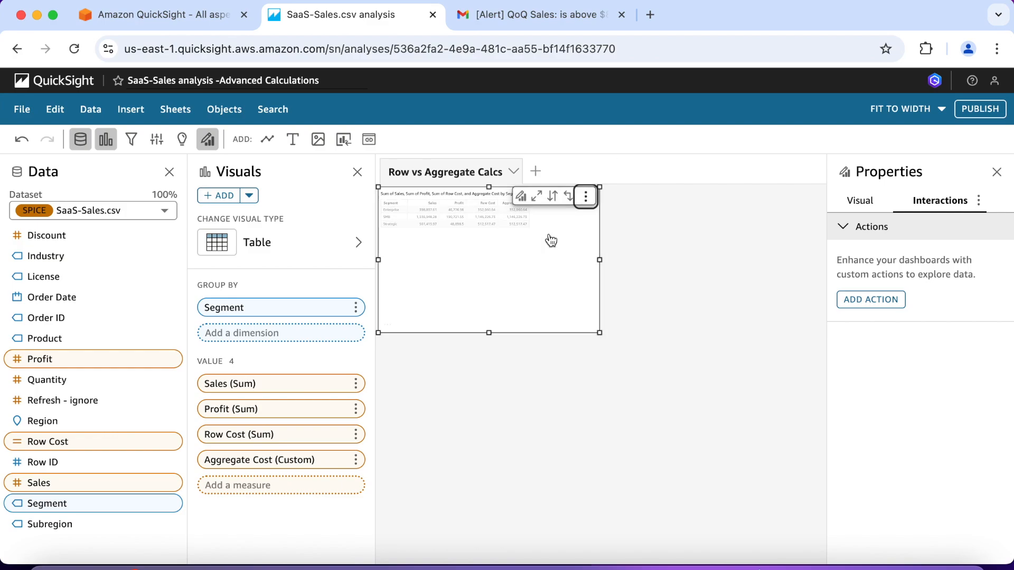
click(537, 196)
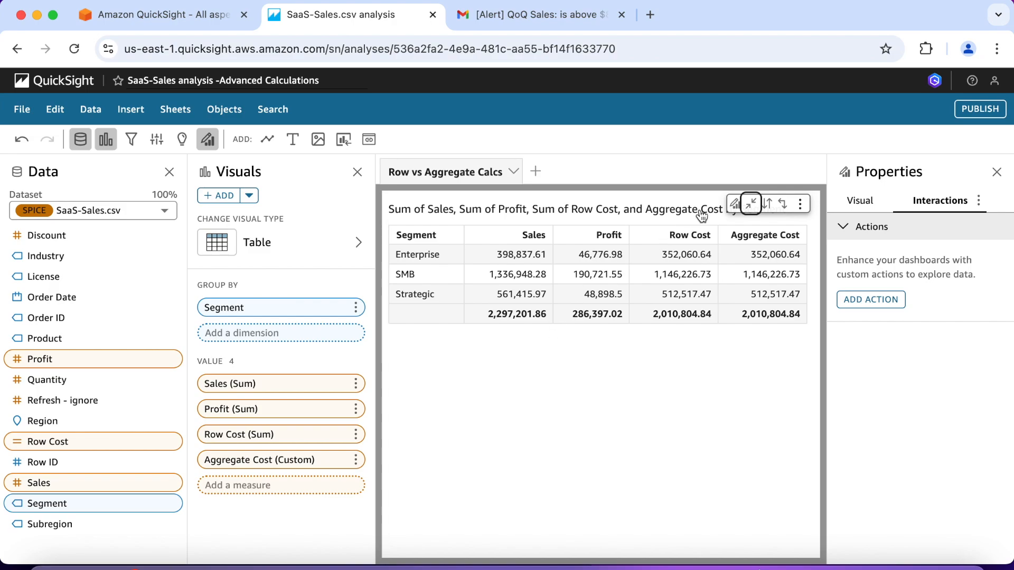
click(752, 205)
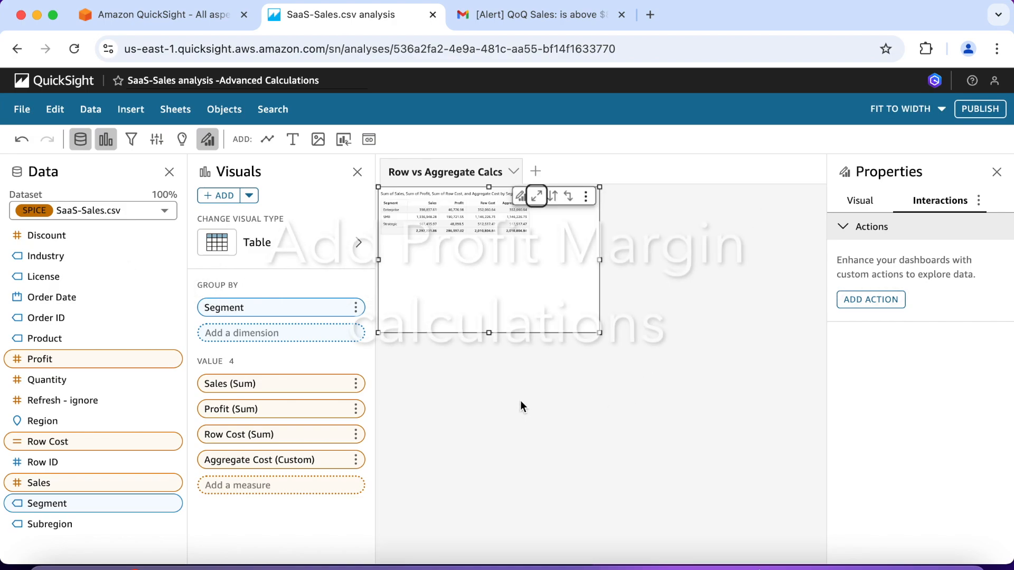
- Start a new calculated field and name it "Row Profit Margin (Incorrect)"
scroll(109, 388, up, 5)
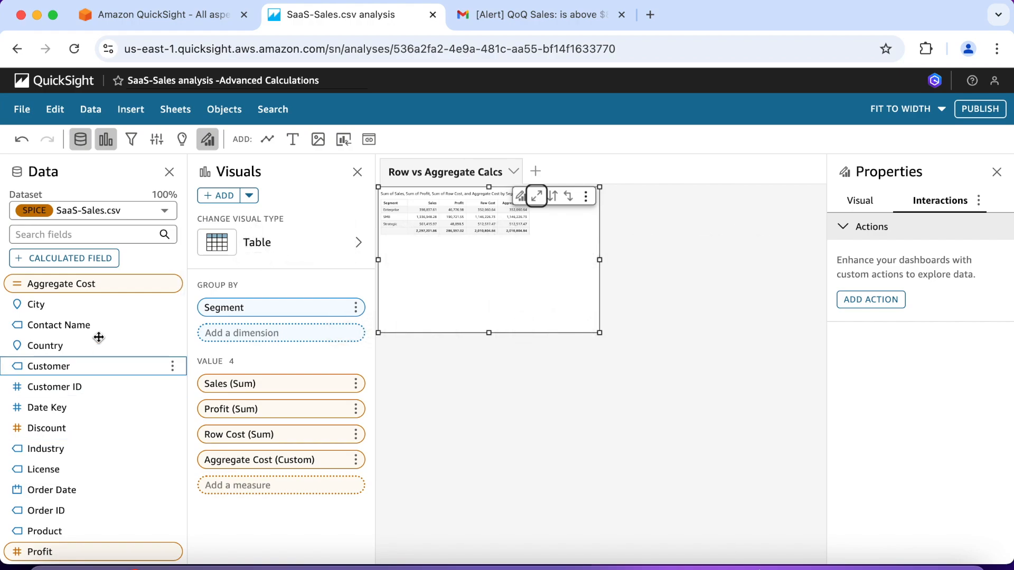
click(78, 261)
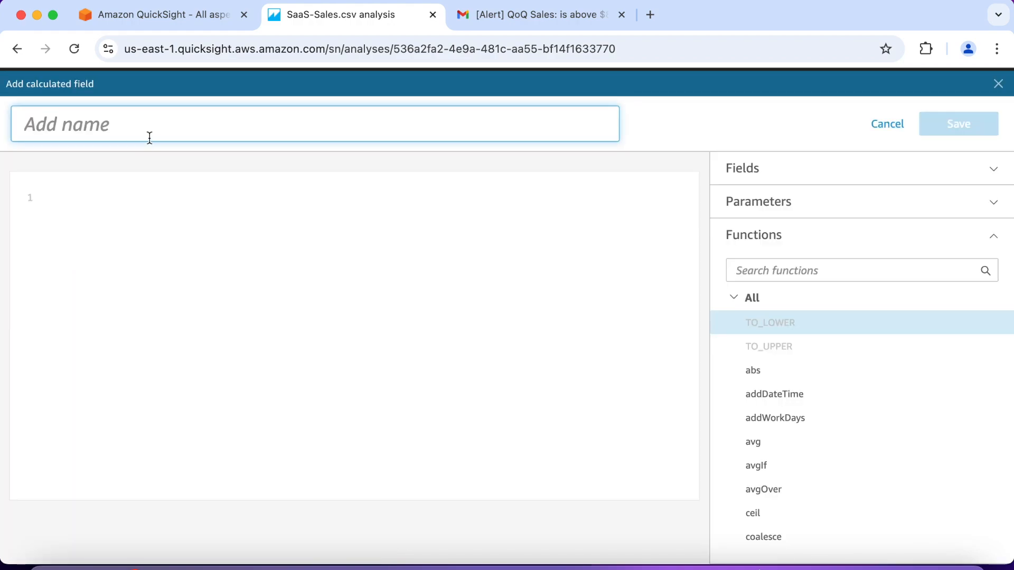
text(Row)
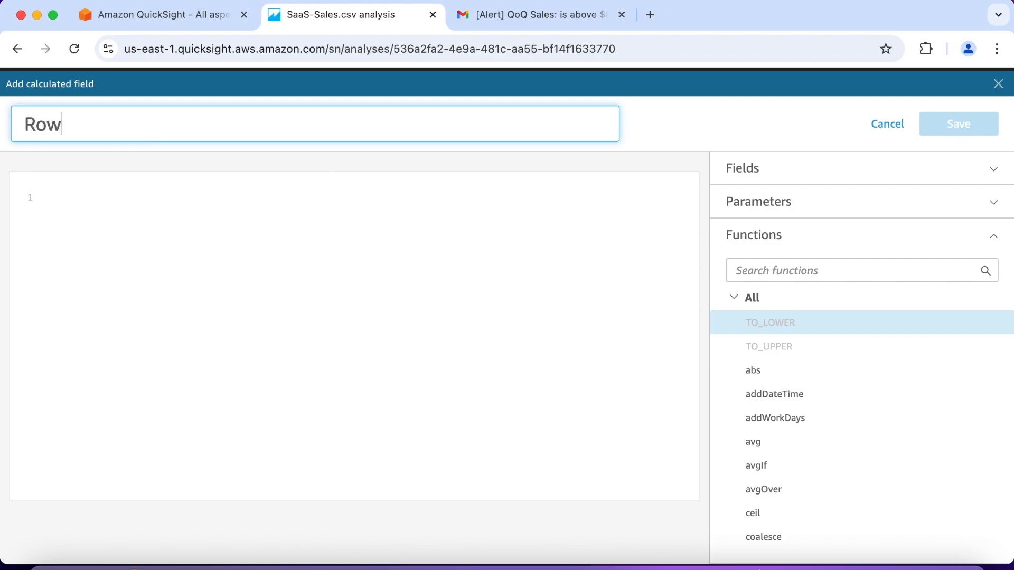
text( Profit Margin)
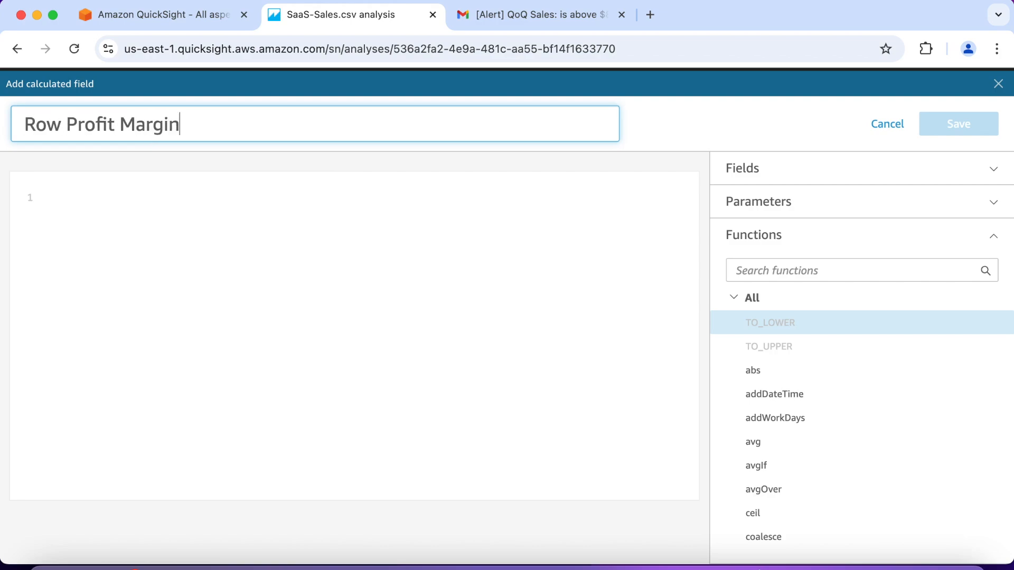
text( (Incorrect))
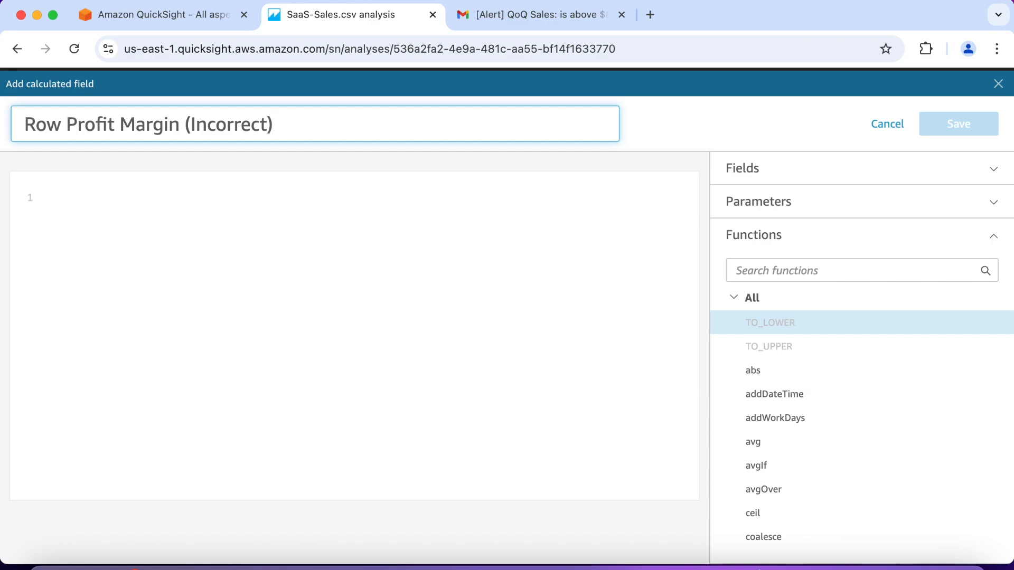
- Define the Row Profit Margin (Incorrect) formula as {Profit}/{Sales} and save the calculated field
click(93, 205)
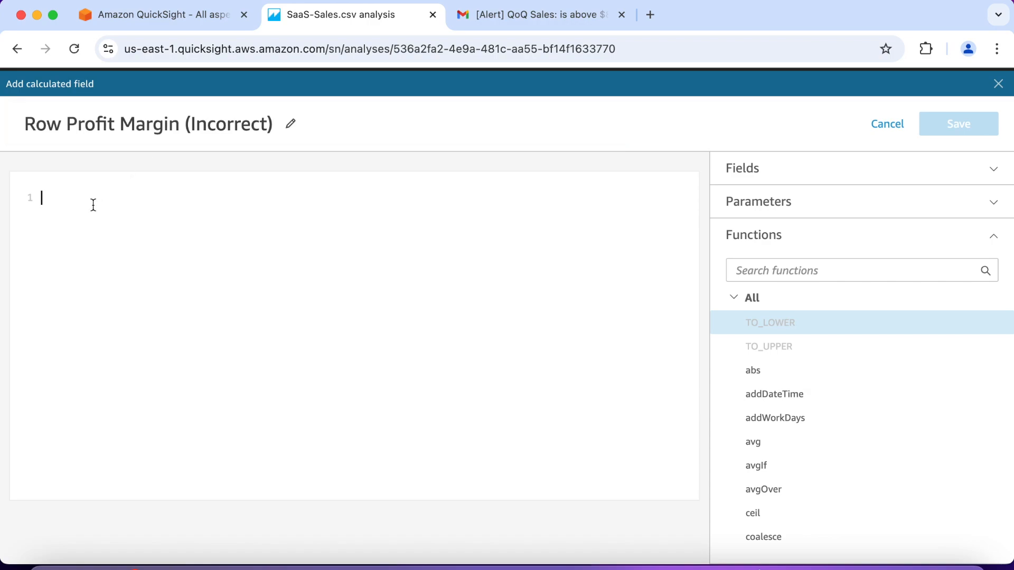
text({)
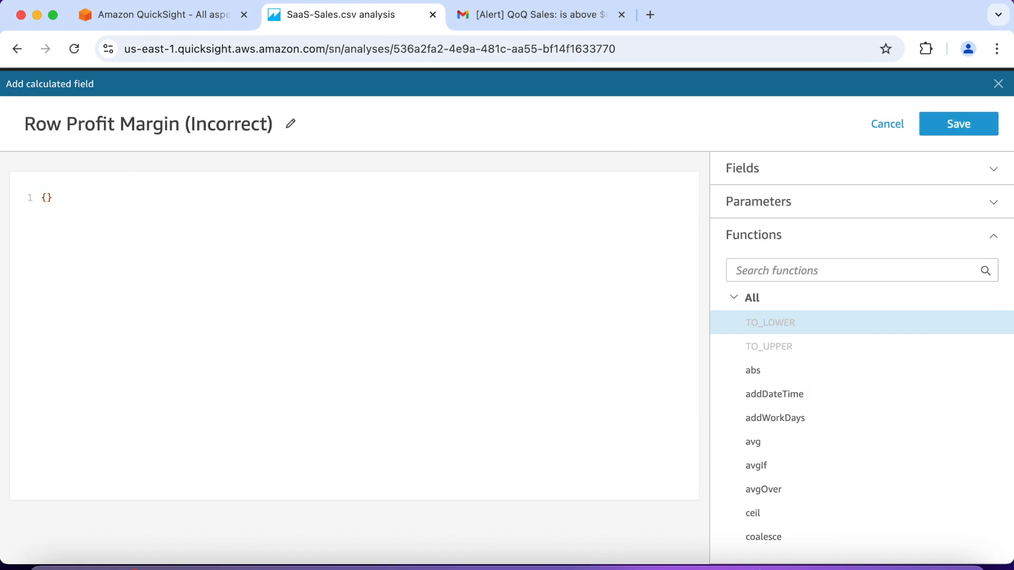
text(P)
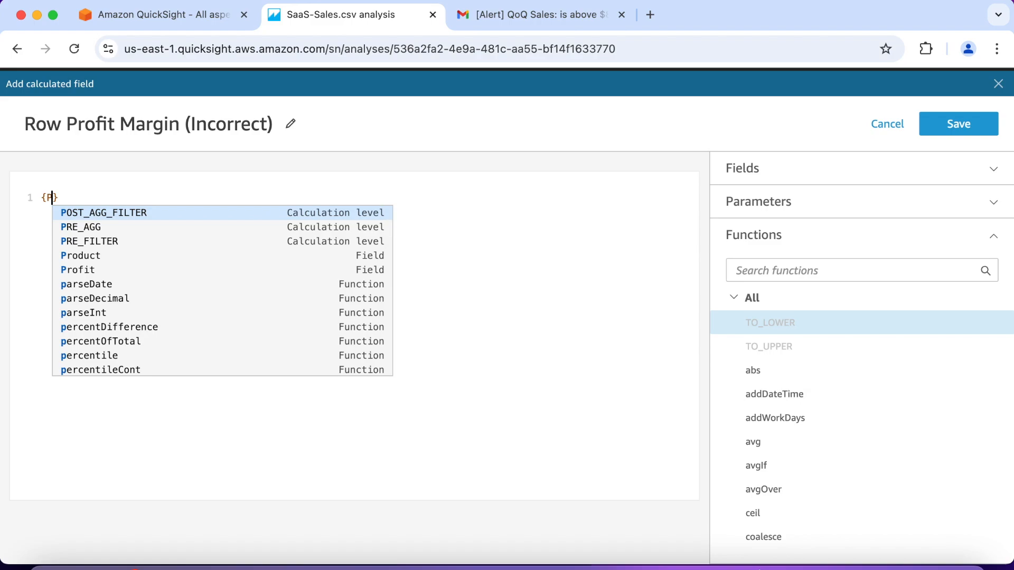
text(ro)
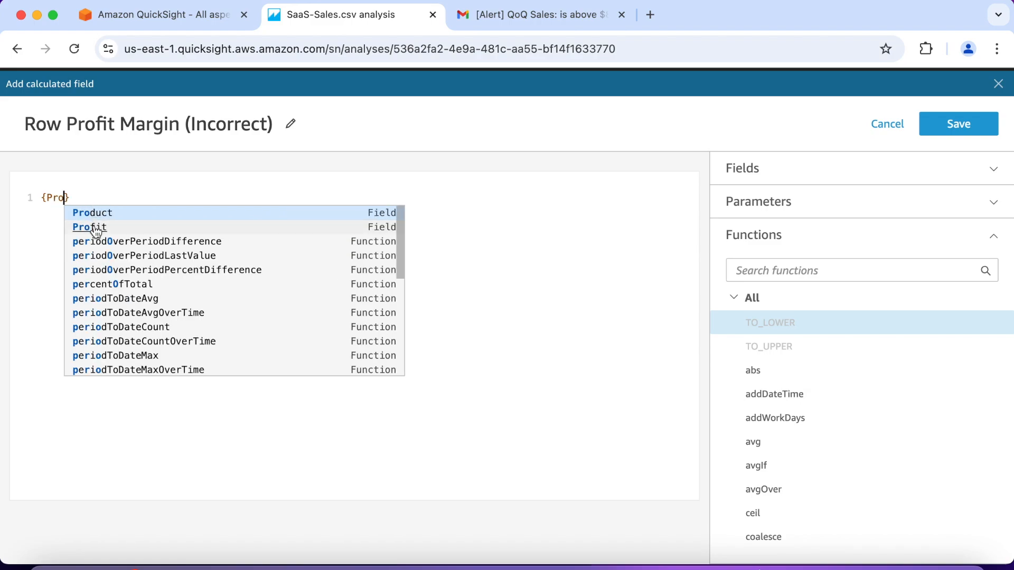
click(95, 232)
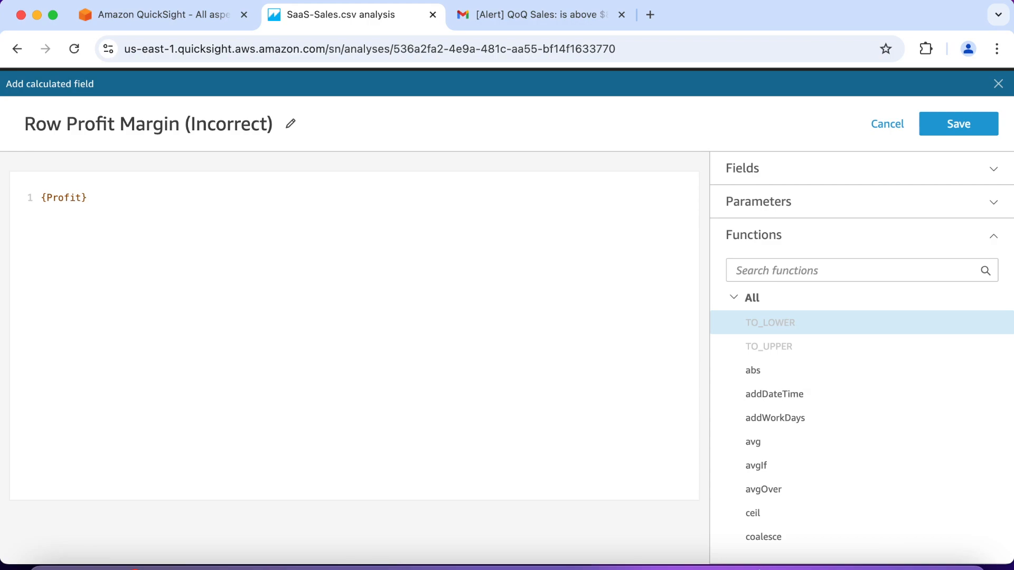
text(/{S)
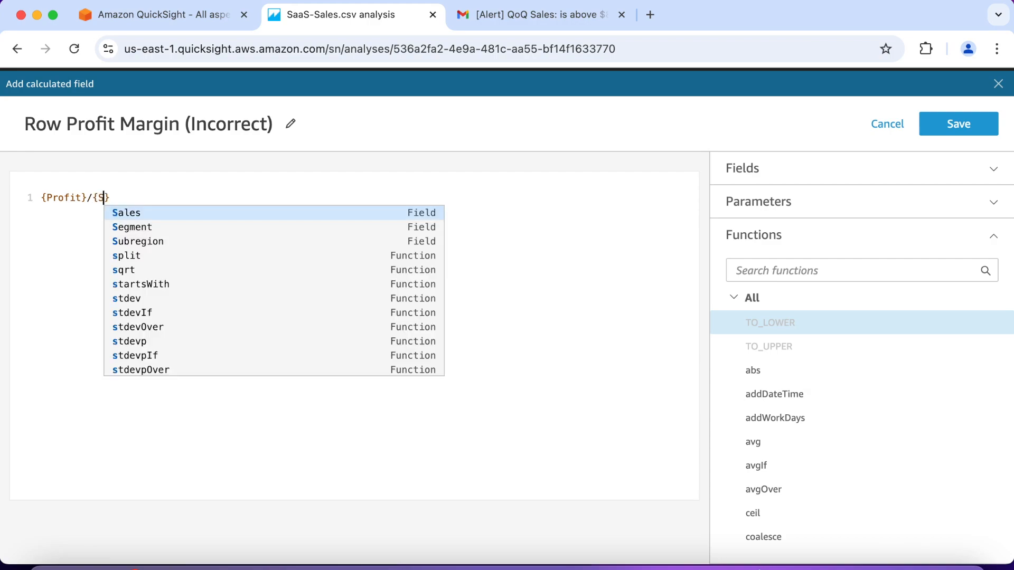
click(137, 213)
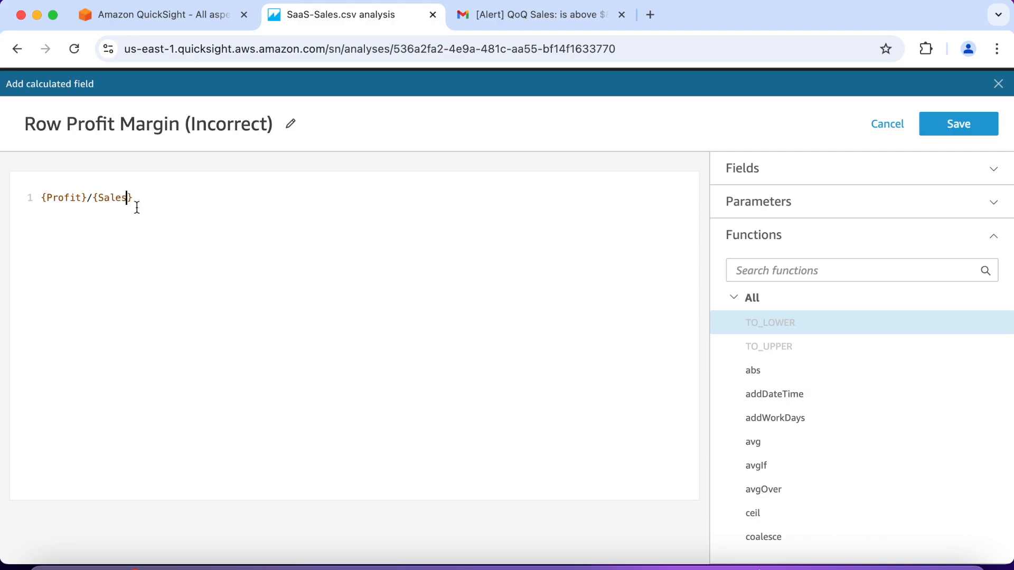
click(973, 125)
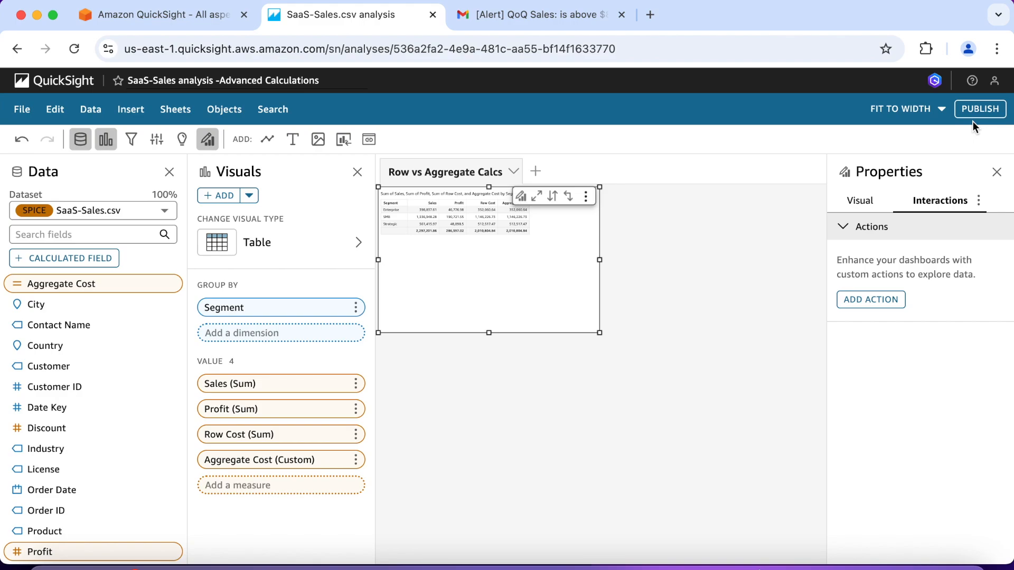
- Start another calculated field and name it "Aggregate Profit Margin"
click(92, 260)
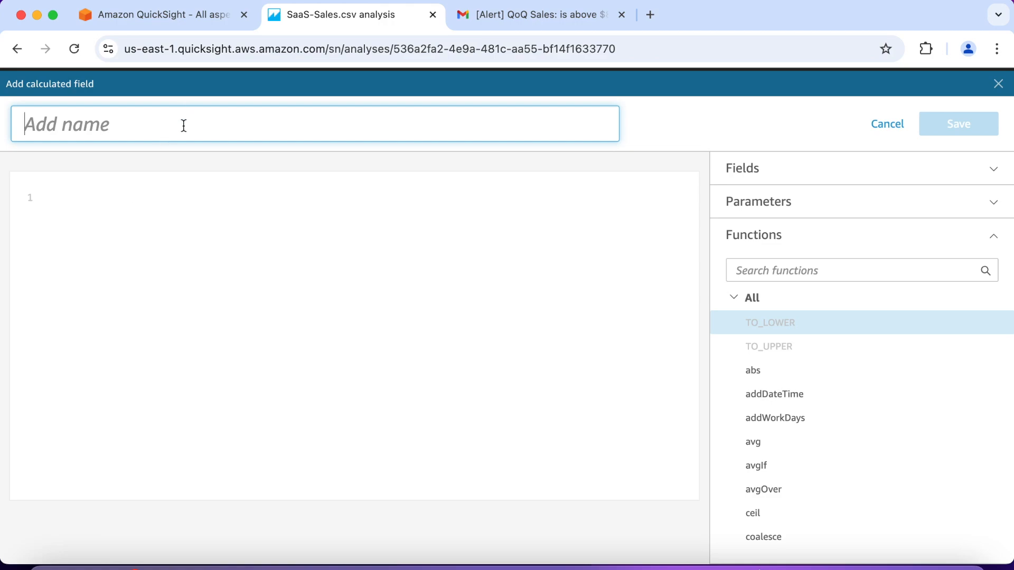
text(Ag)
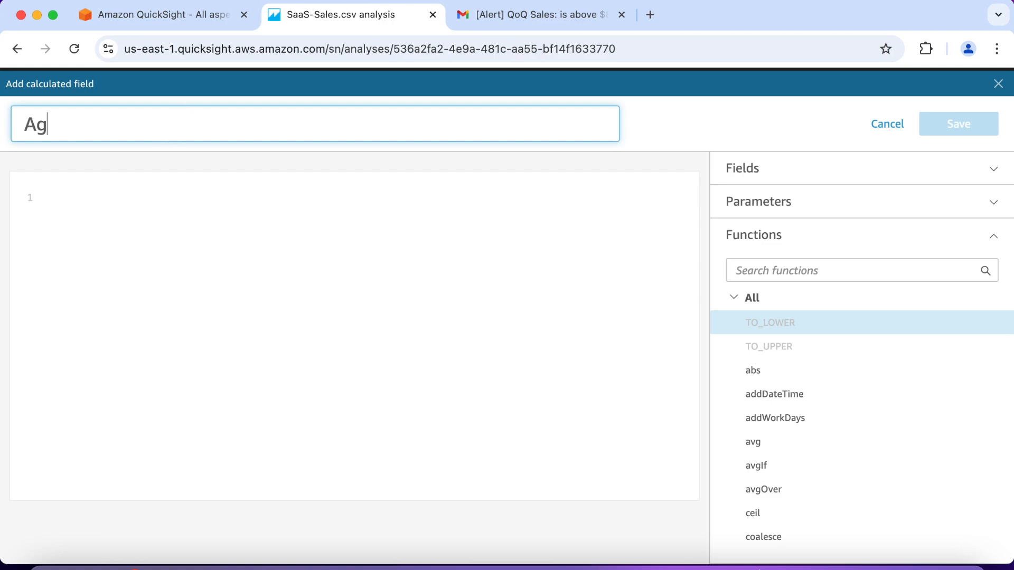
text(gregate Profit Margin)
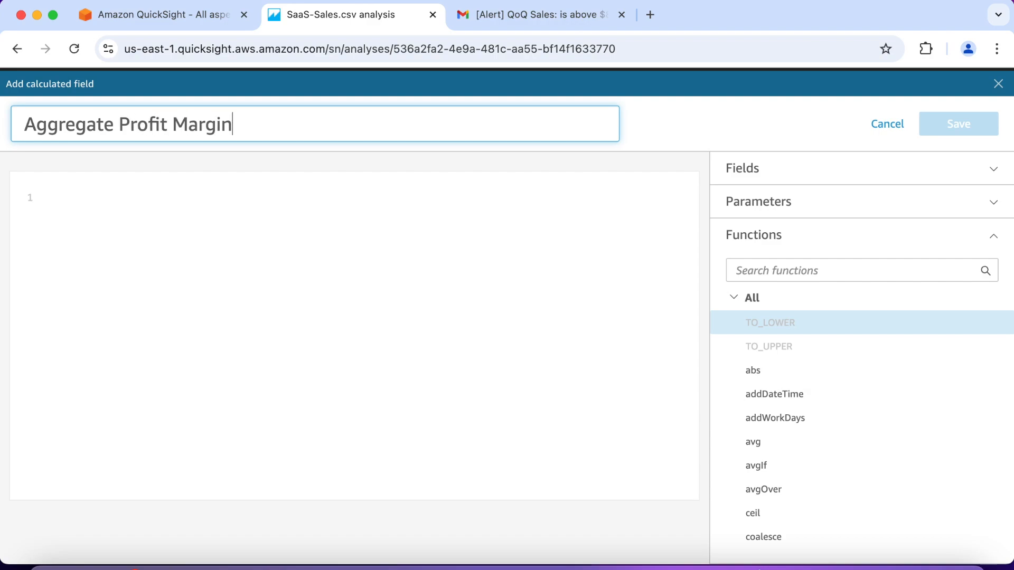
- Define the Aggregate Profit Margin formula as sum({Profit})/sum({Sales}) and save the calculated field
click(93, 192)
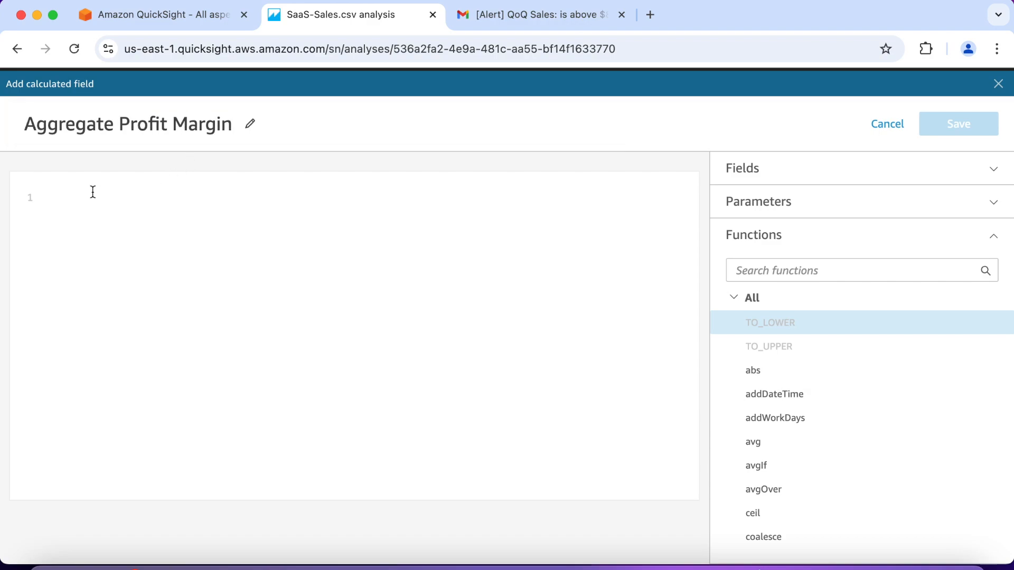
text(sum)
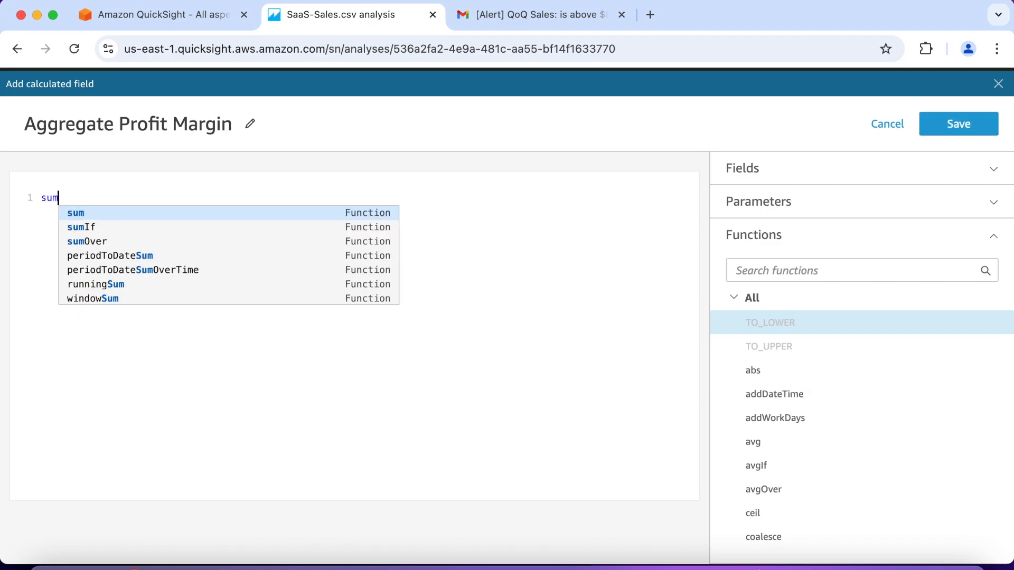
text(()
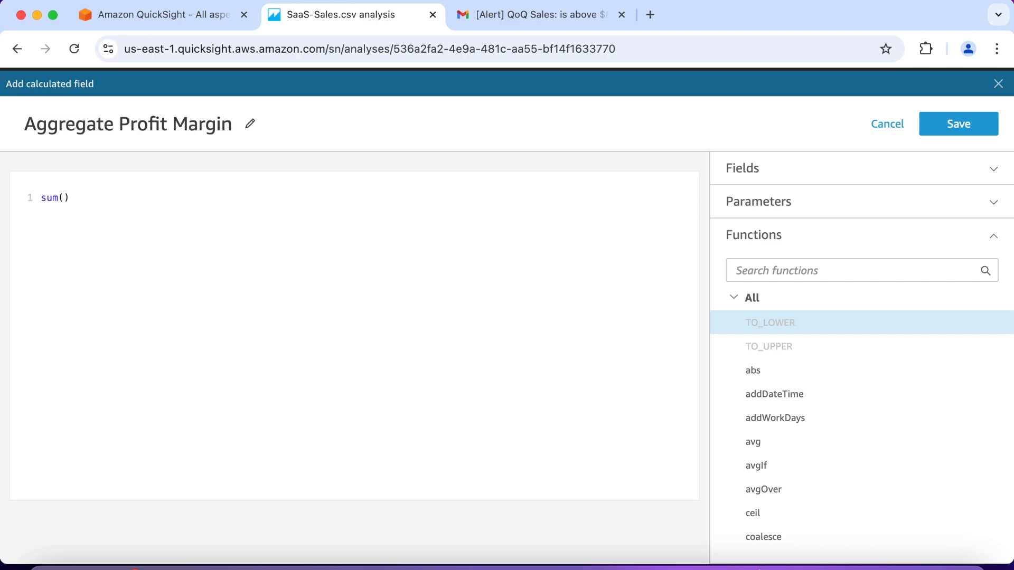
text({Profit)
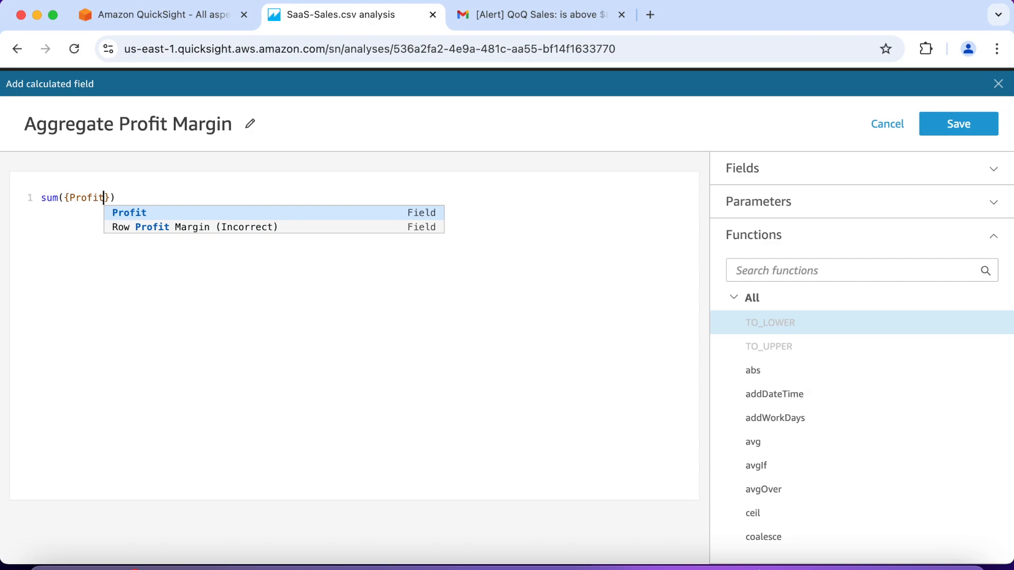
key(Right)
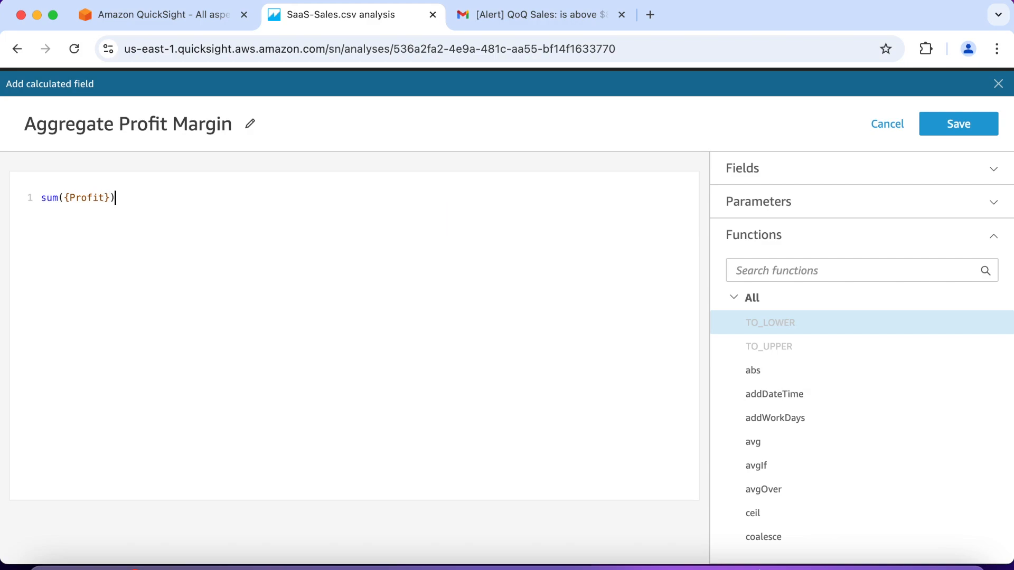
text(/sum)
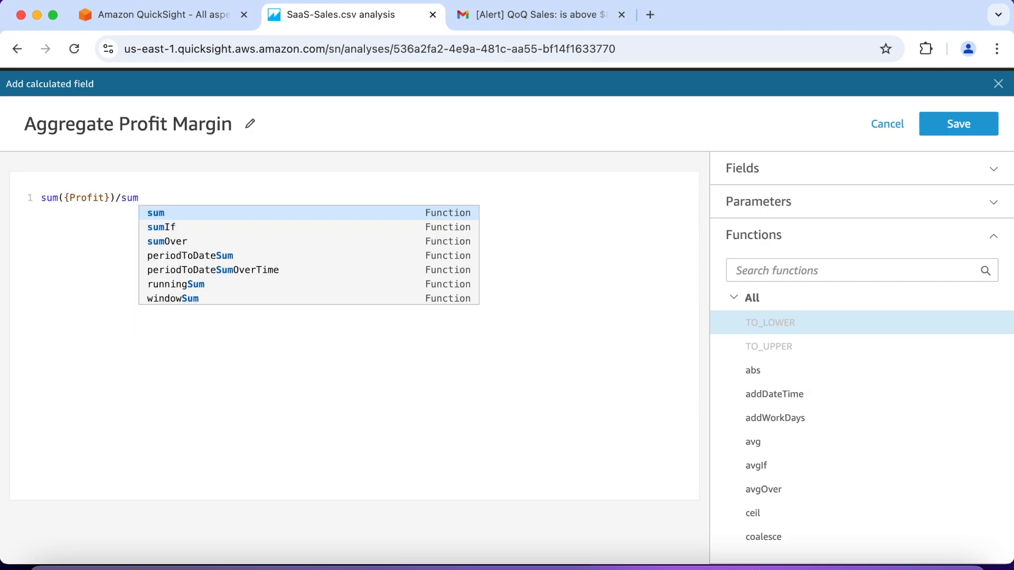
key(Return)
text({)
text(Sales)
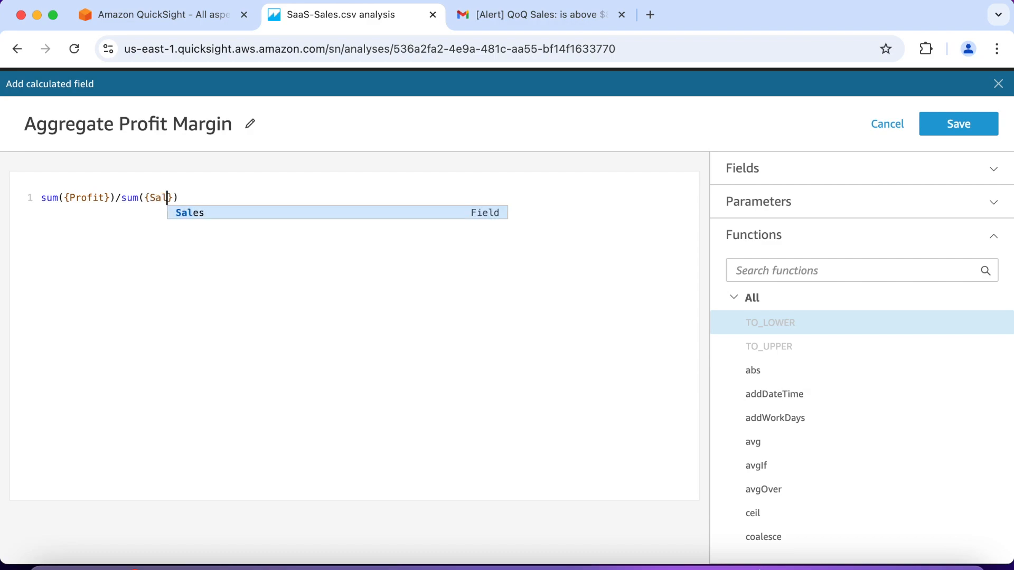
key(Right)
key(Right)
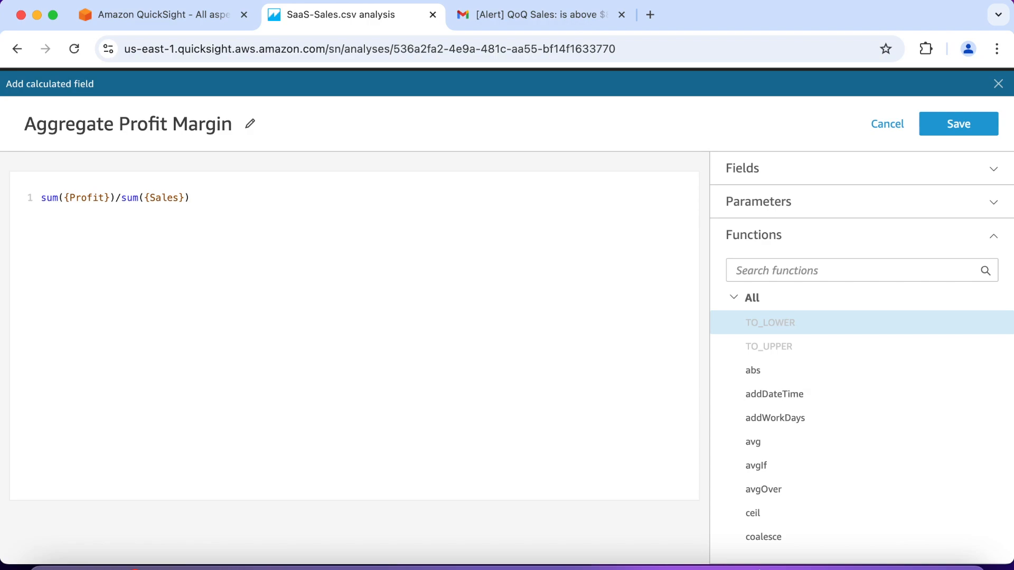
click(958, 122)
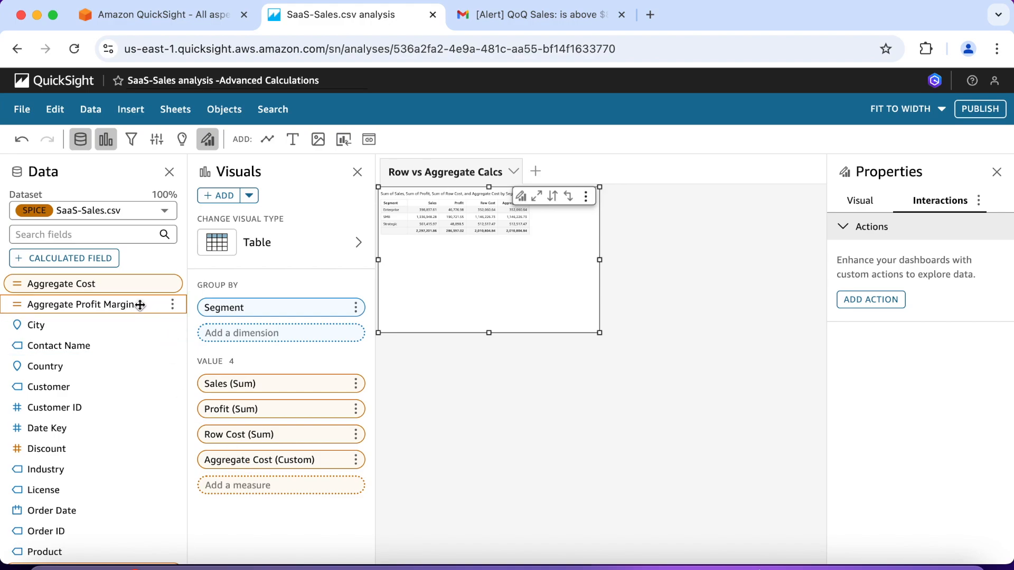
- Set the Aggregate Profit Margin field to show as Percent
click(172, 305)
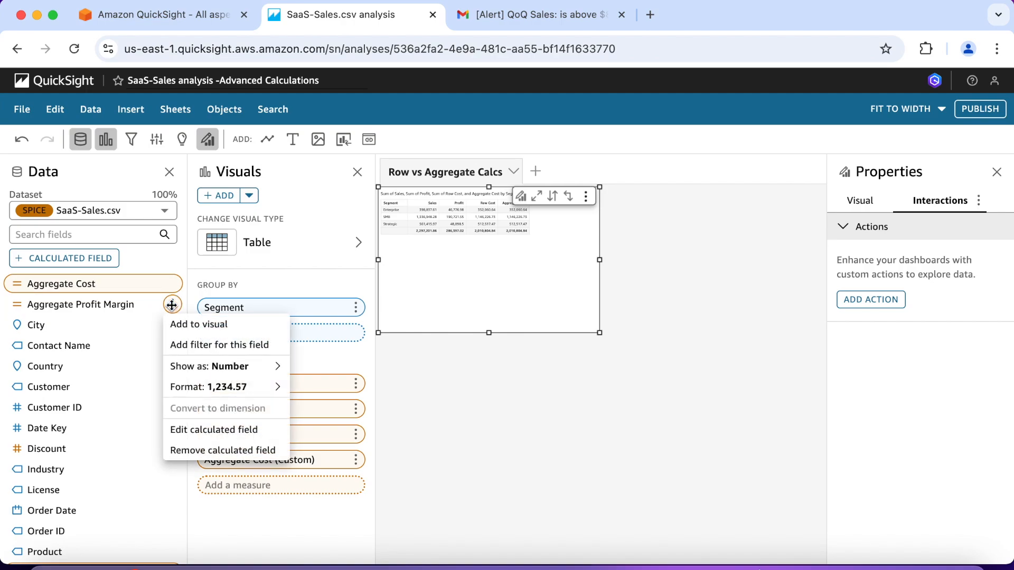
mouse_move(232, 366)
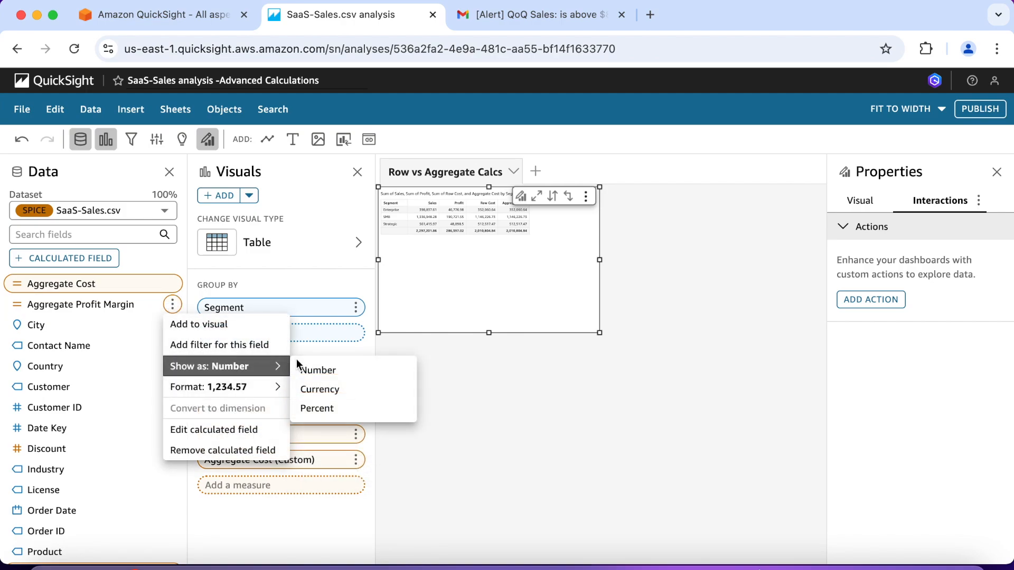
click(333, 410)
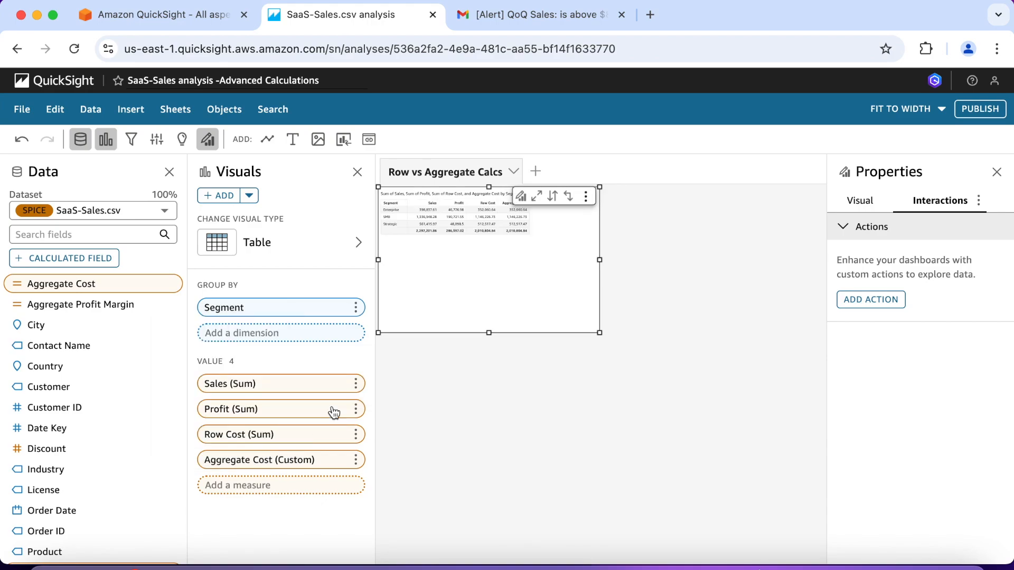
- Maximize the Segment table and add Row Profit Margin (Incorrect) and Aggregate Profit Margin to its values
click(538, 198)
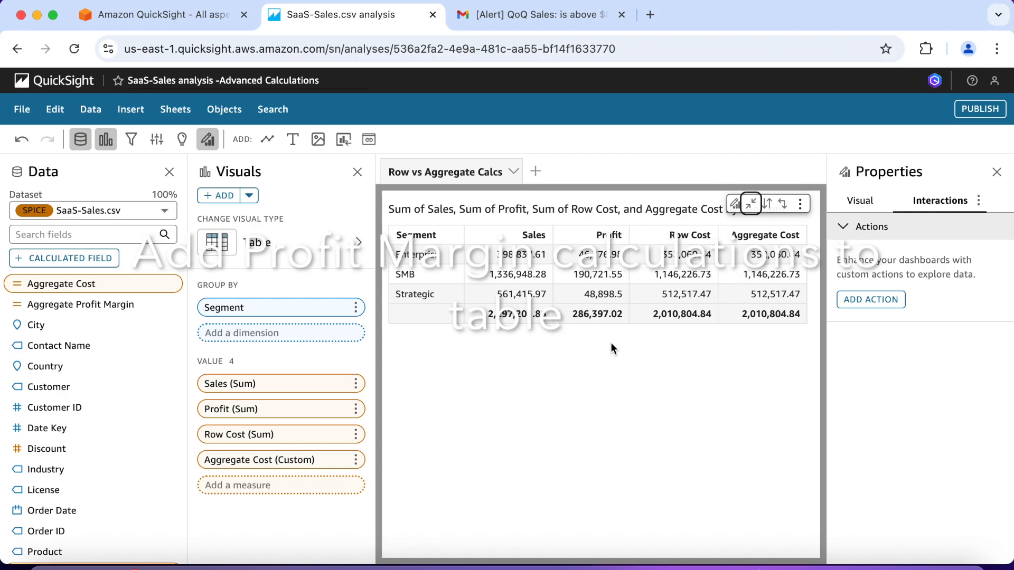
click(68, 233)
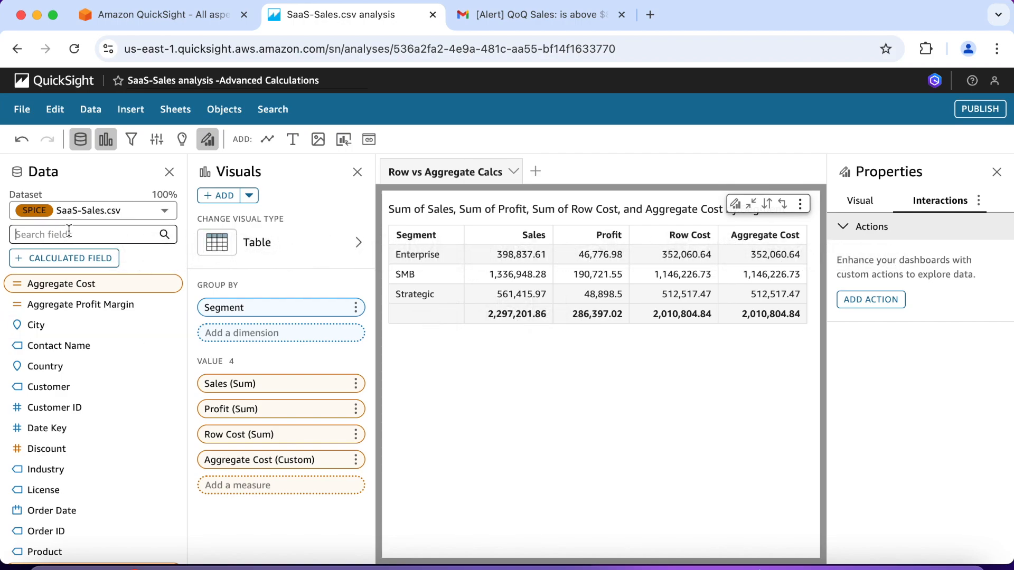
text(mar)
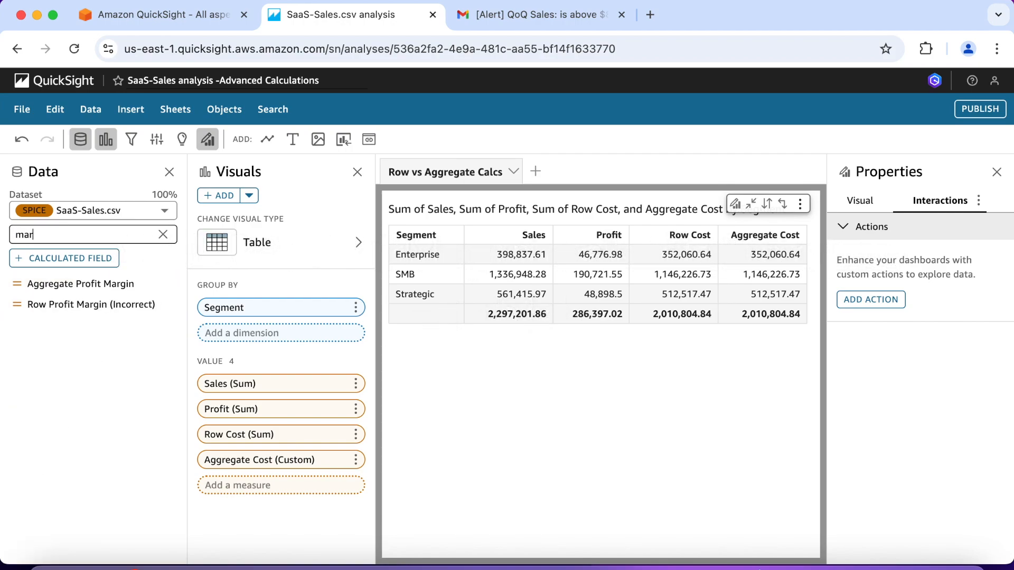
click(98, 305)
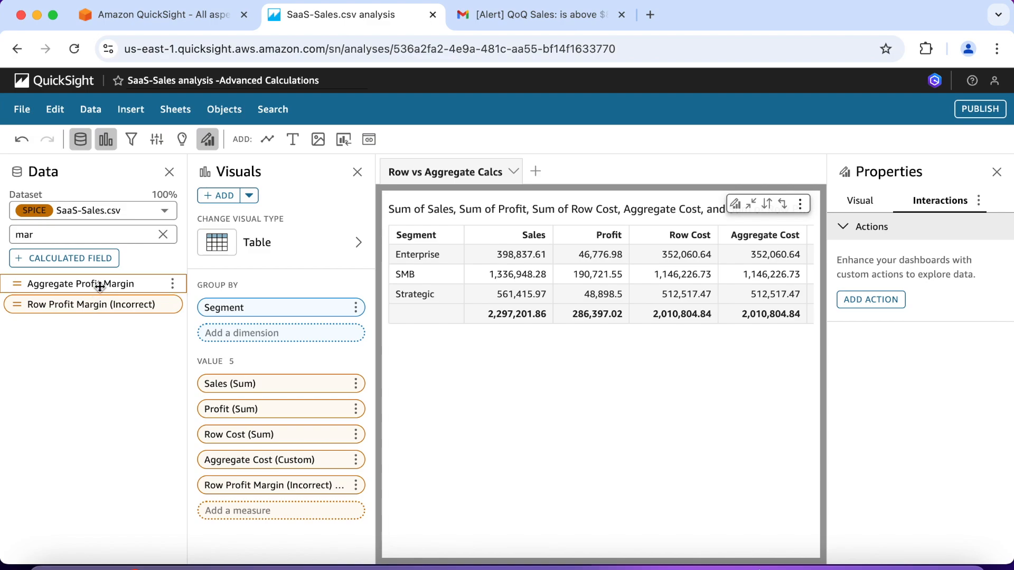
click(101, 283)
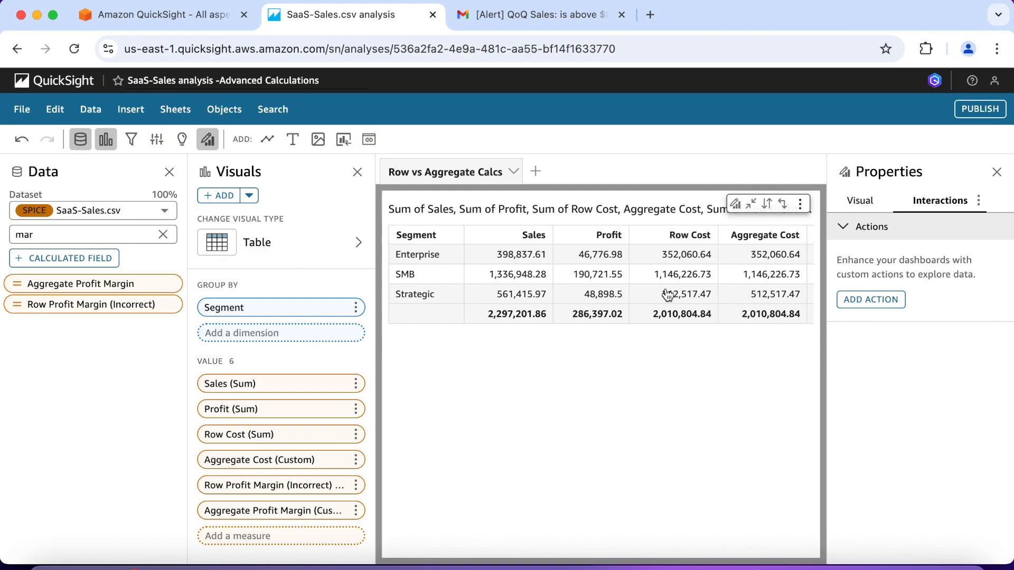
scroll(668, 294, right, 3)
scroll(668, 294, right, 3)
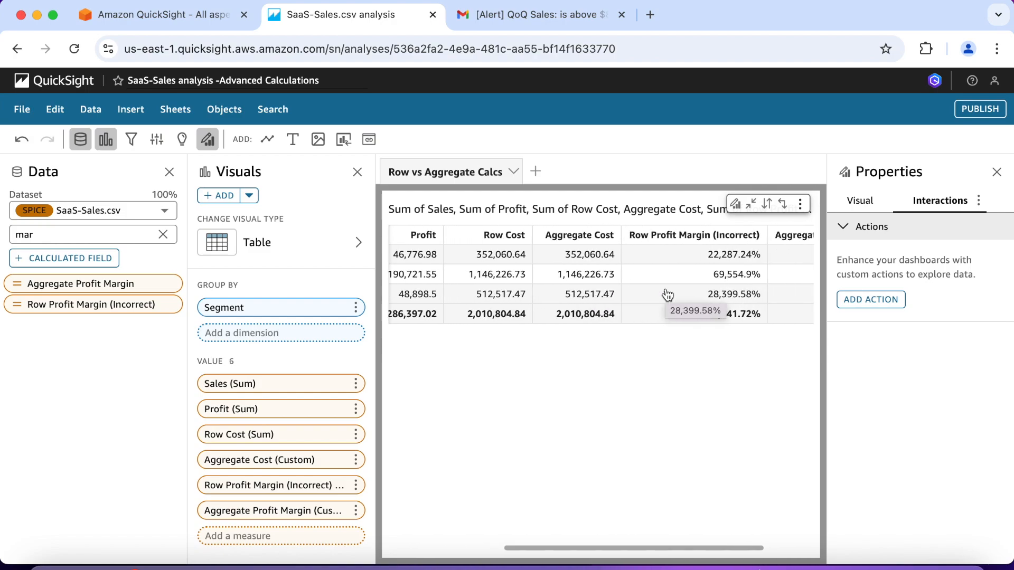
scroll(662, 279, right, 3)
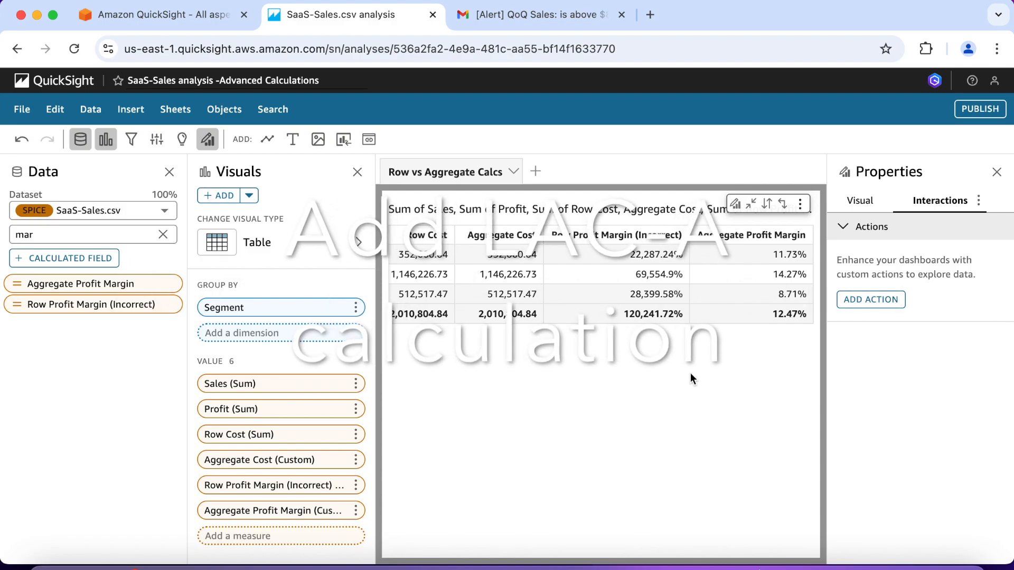
- Add a new interactive sheet named "LAC-A" with Tiled layout and set its view to fit to width
click(537, 173)
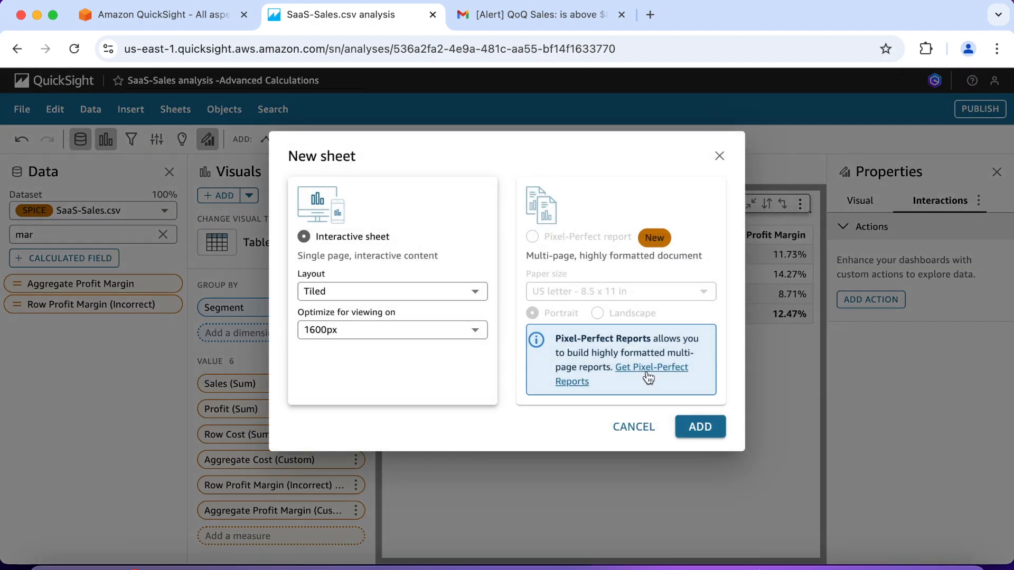
click(691, 424)
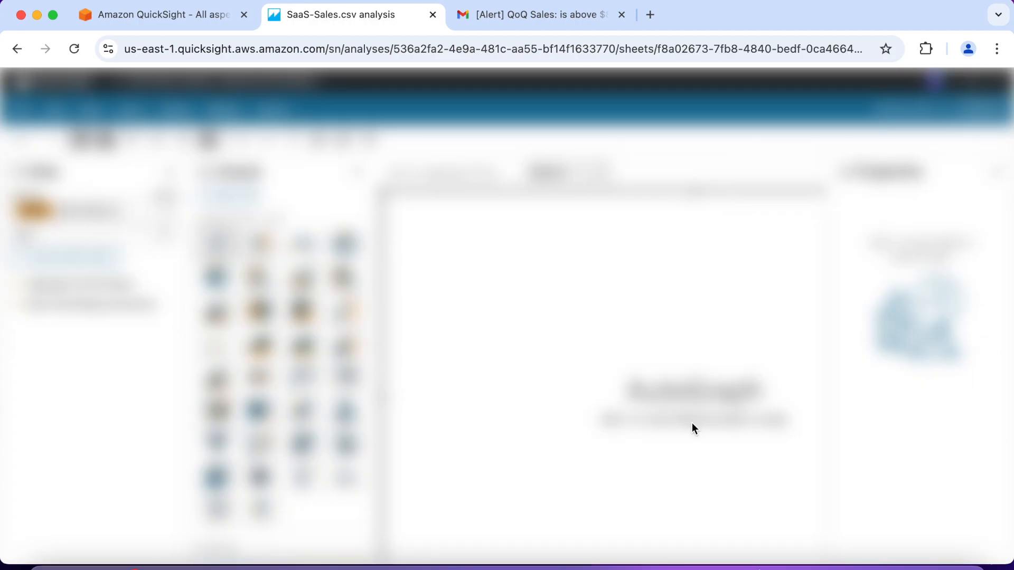
double_click(547, 172)
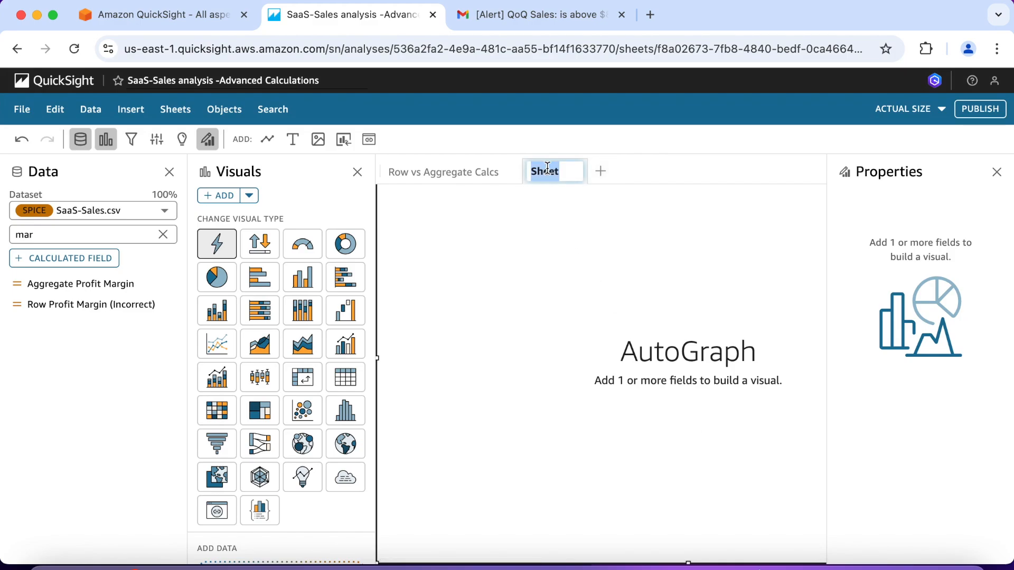
text(LAC-A)
click(940, 110)
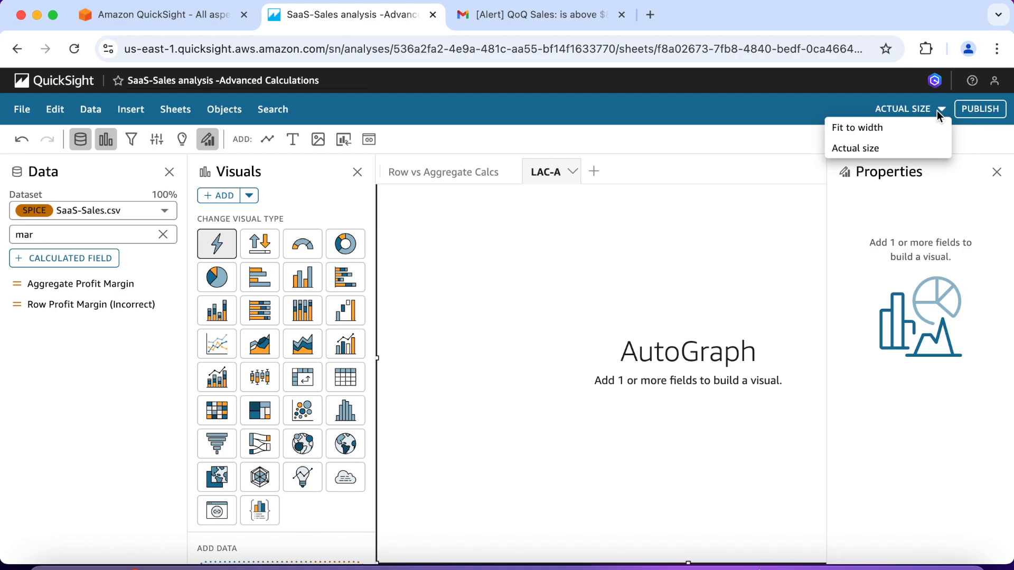
click(877, 129)
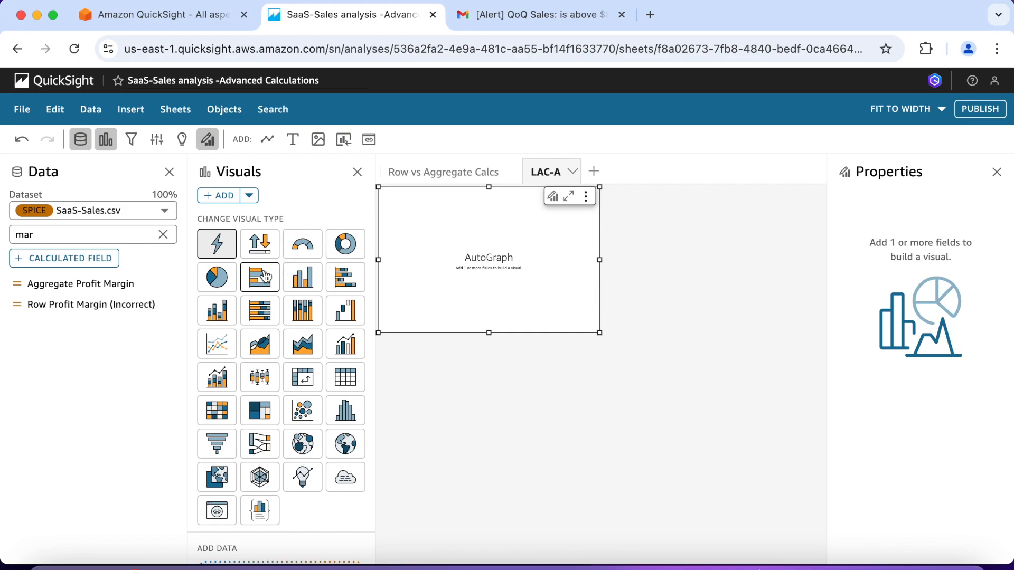
- Start a new calculated field and name it "Sales [Country]"
click(90, 259)
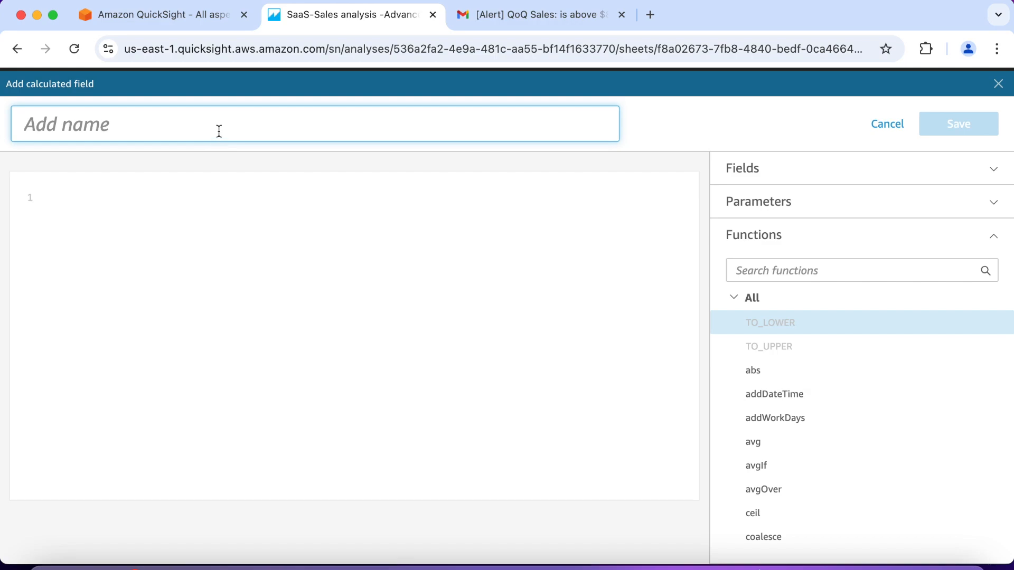
text(Sales)
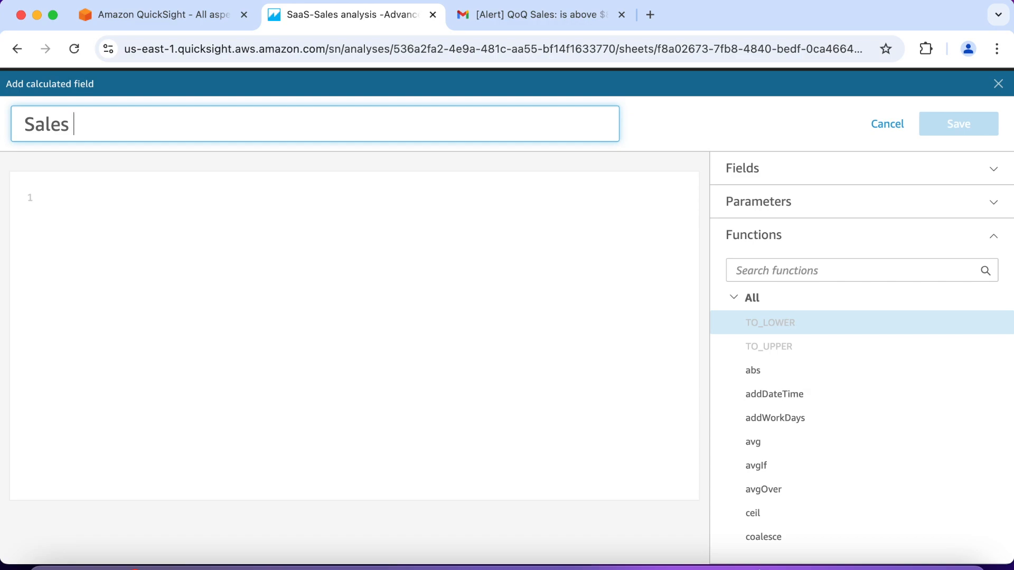
text( [Countr)
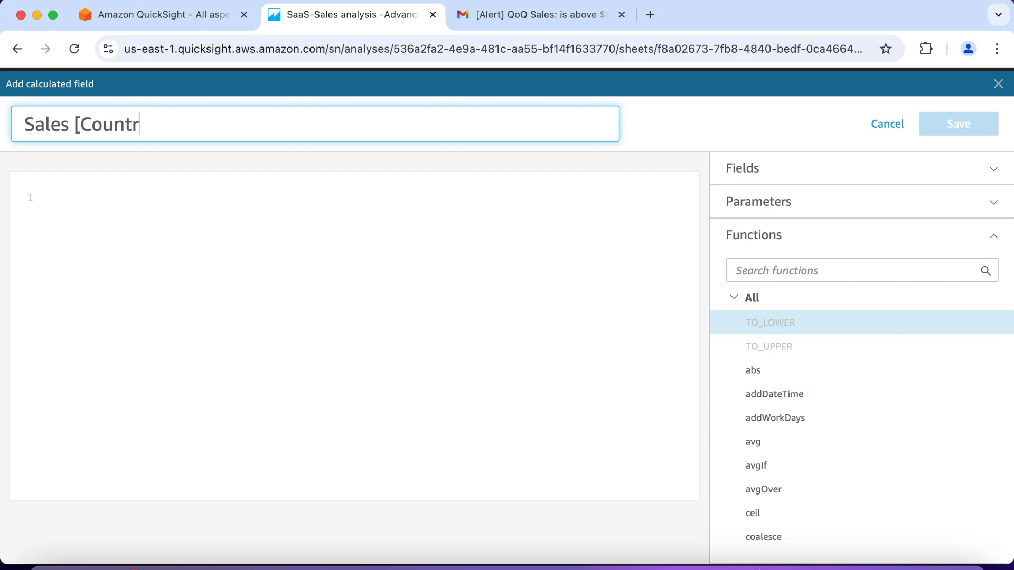
text(y])
- Define the Sales [Country] formula as sum({Sales}, [Country]) and save the calculated field
click(97, 199)
text(sum)
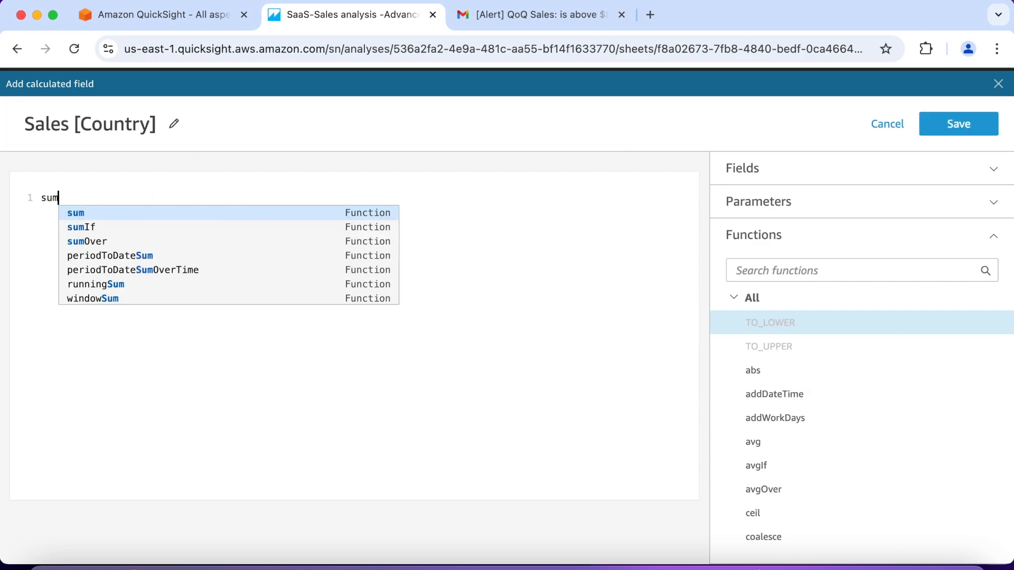
text(({)
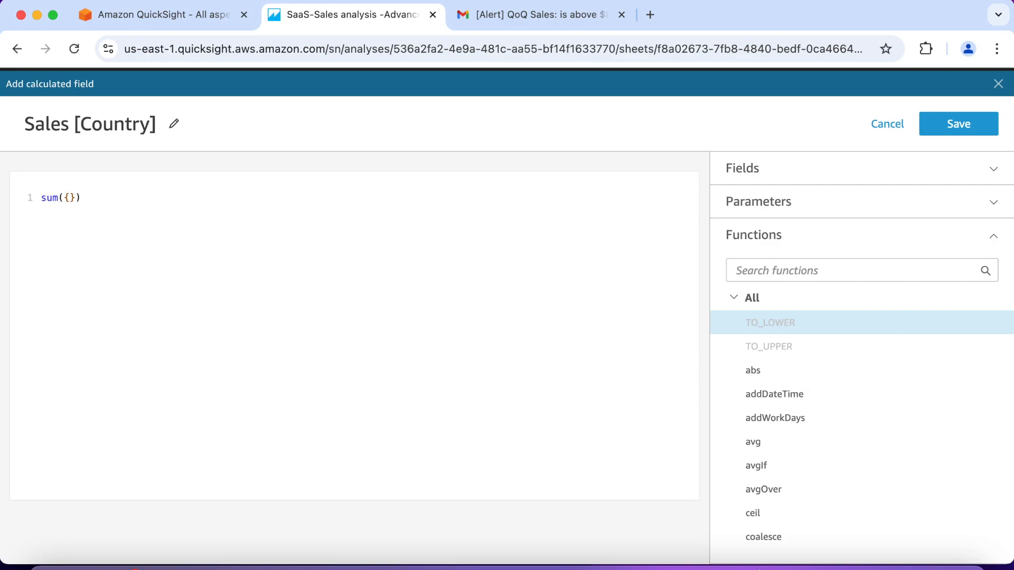
text(Sales)
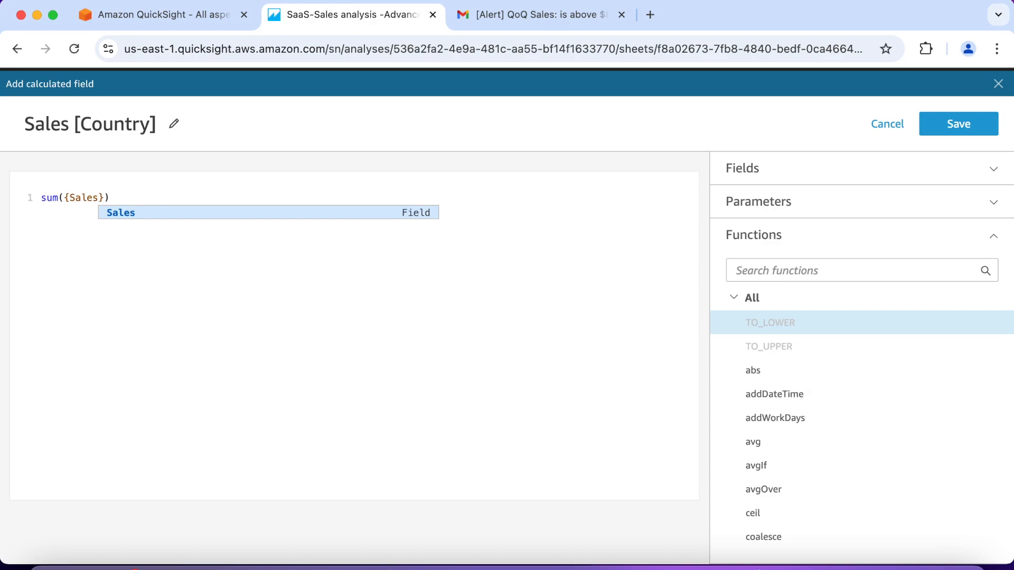
key(Right)
text(, [Country)
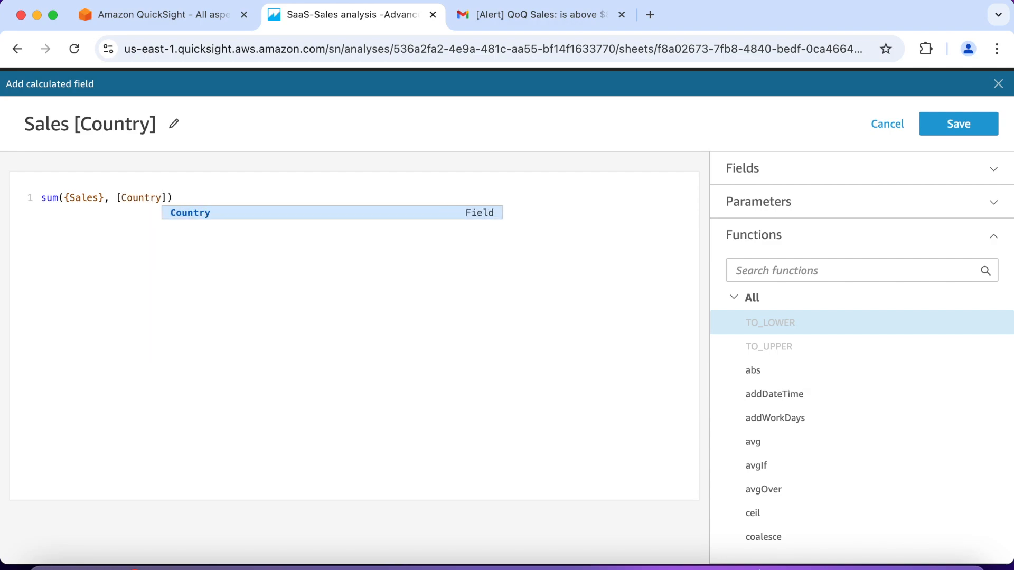
key(Right)
key(Right)
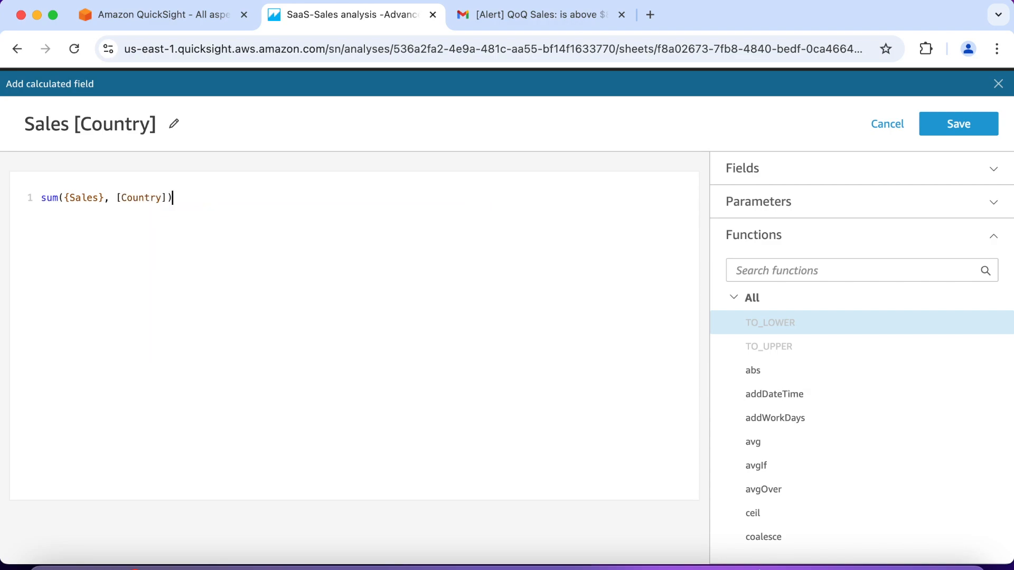
click(956, 128)
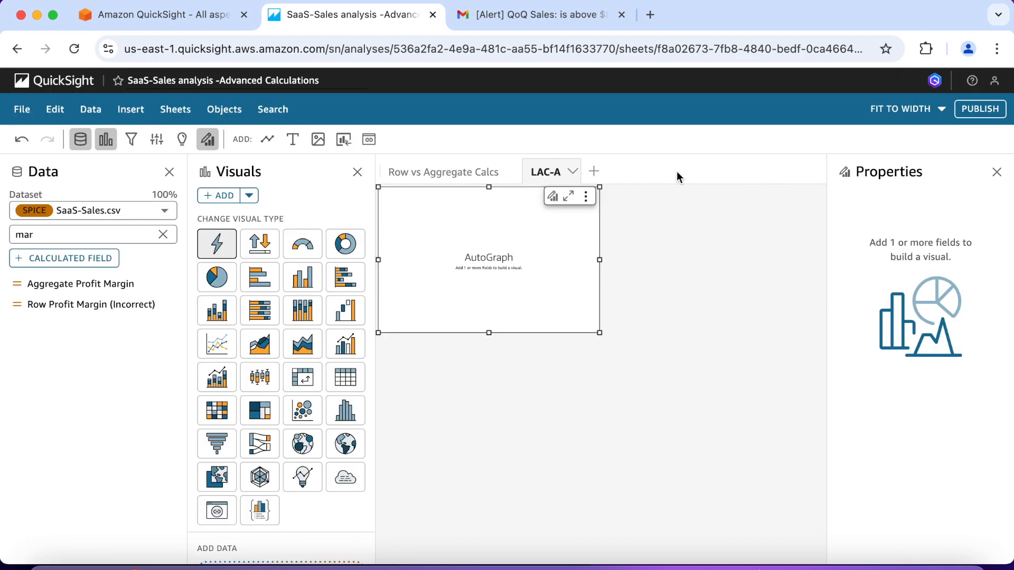
- Make the empty visual on the LAC-A sheet a table grouped by Region, clearing the field search
click(346, 378)
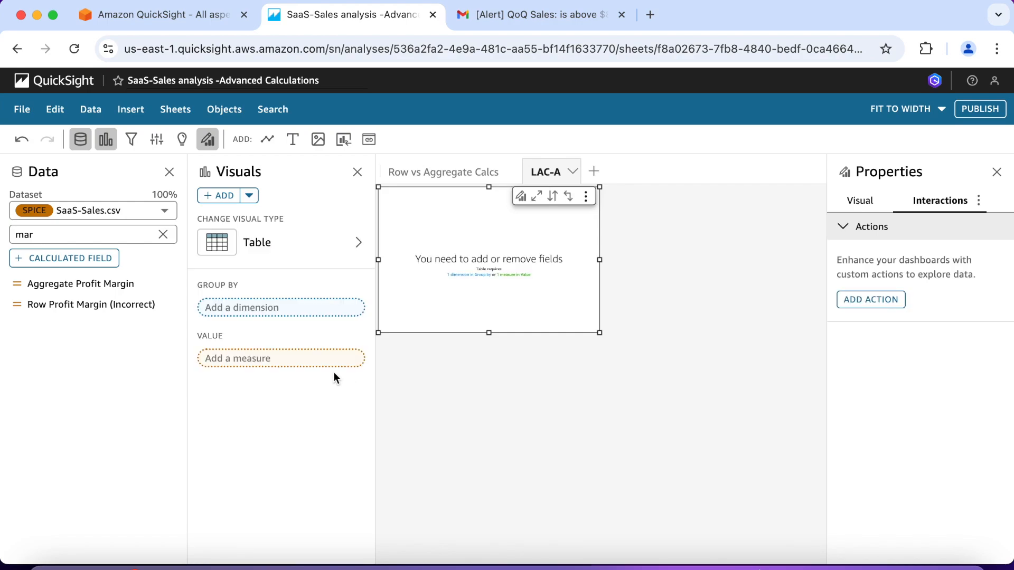
click(163, 234)
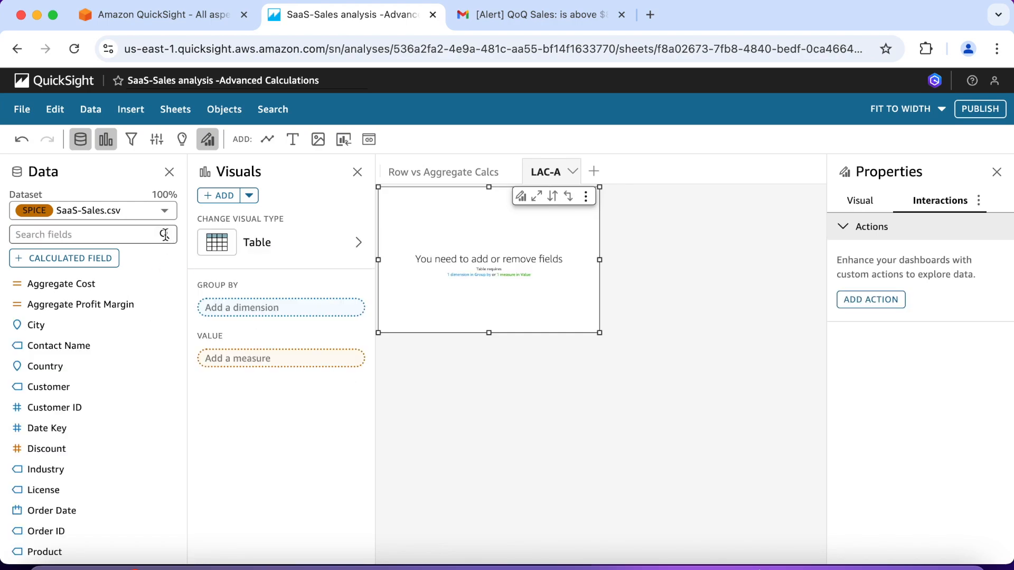
scroll(125, 408, down, 3)
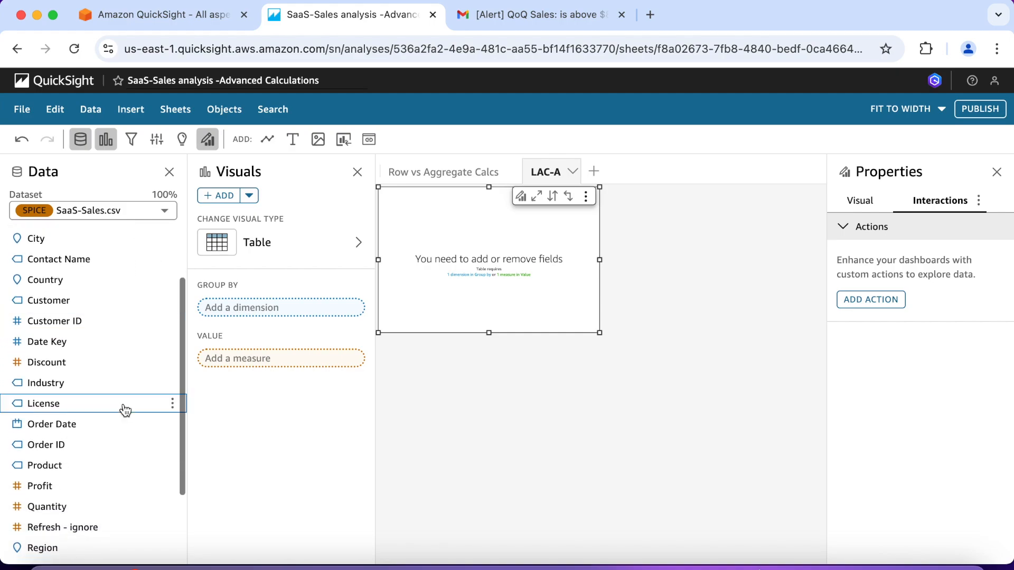
scroll(125, 409, down, 2)
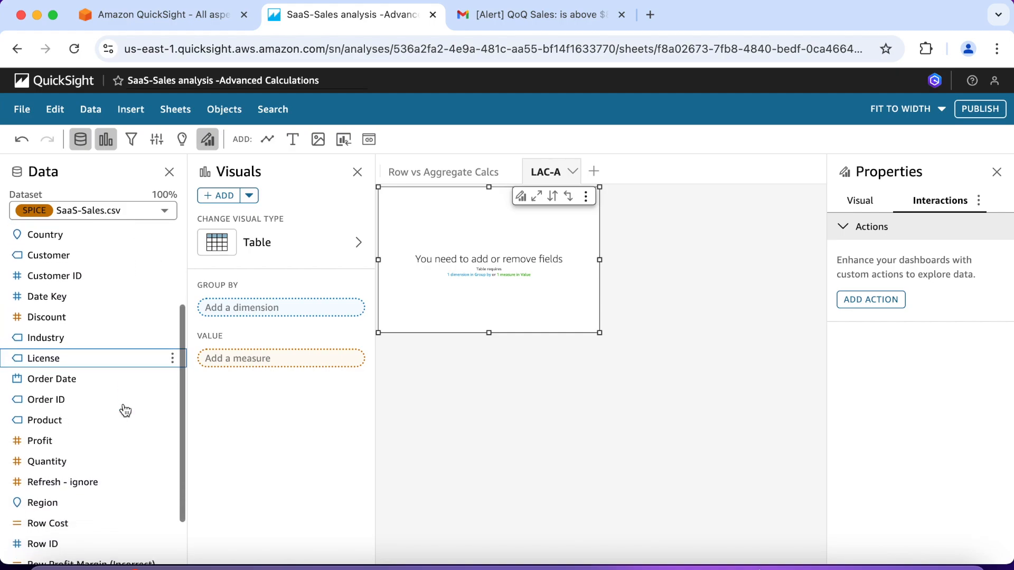
click(61, 495)
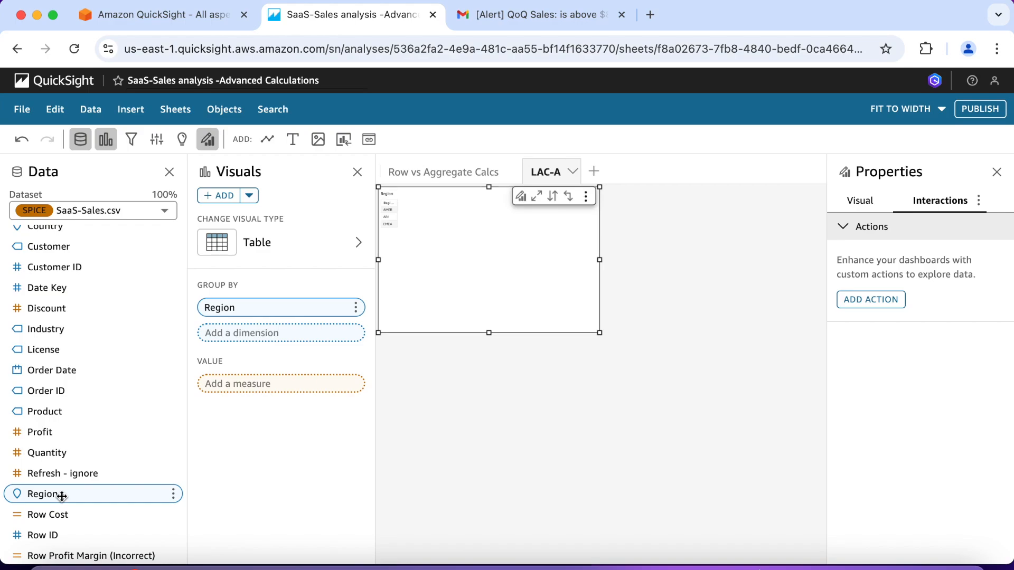
- Add the Sales field three times as a value in the Region table
scroll(106, 412, down, 4)
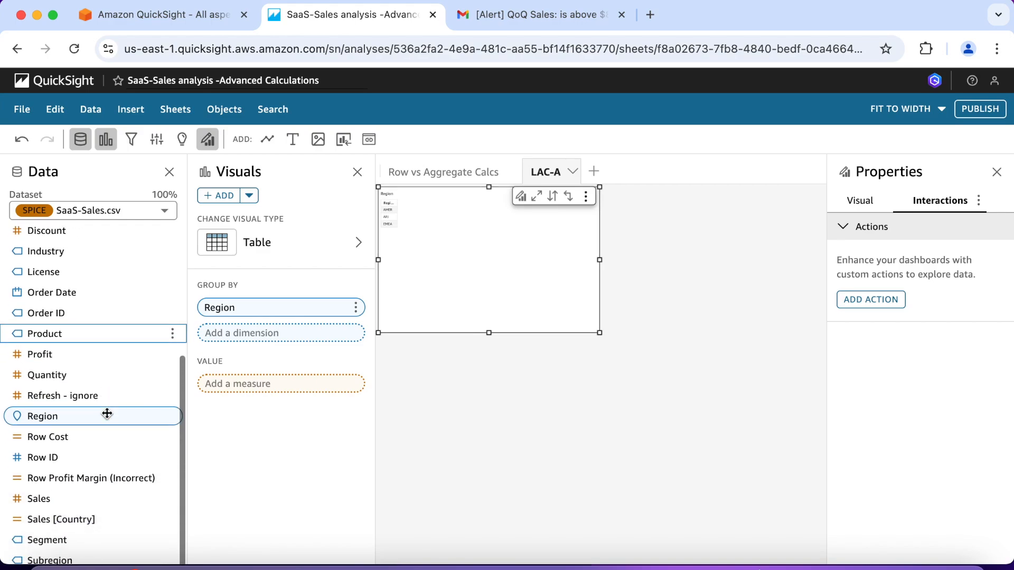
click(59, 471)
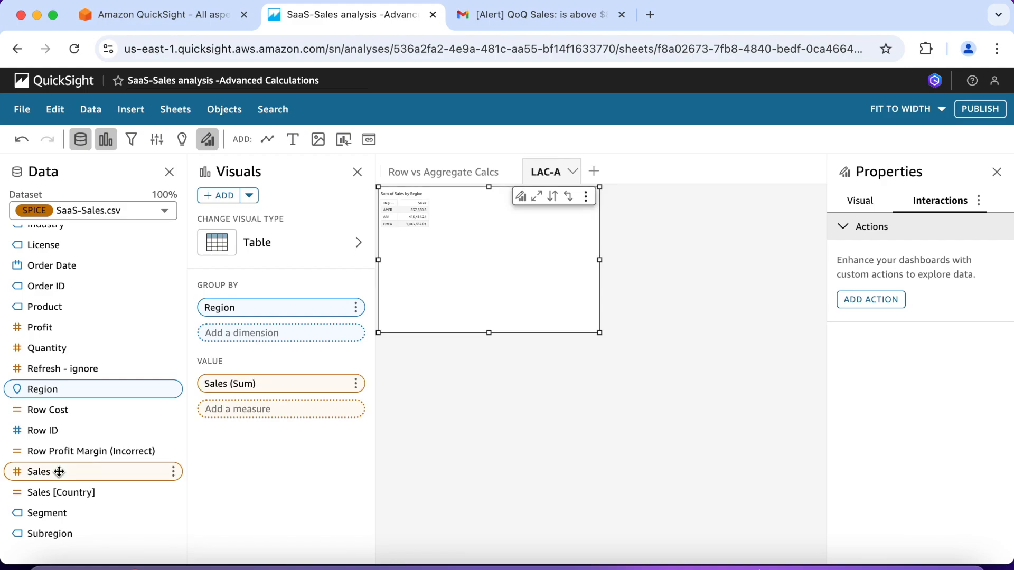
drag(59, 472, 264, 395)
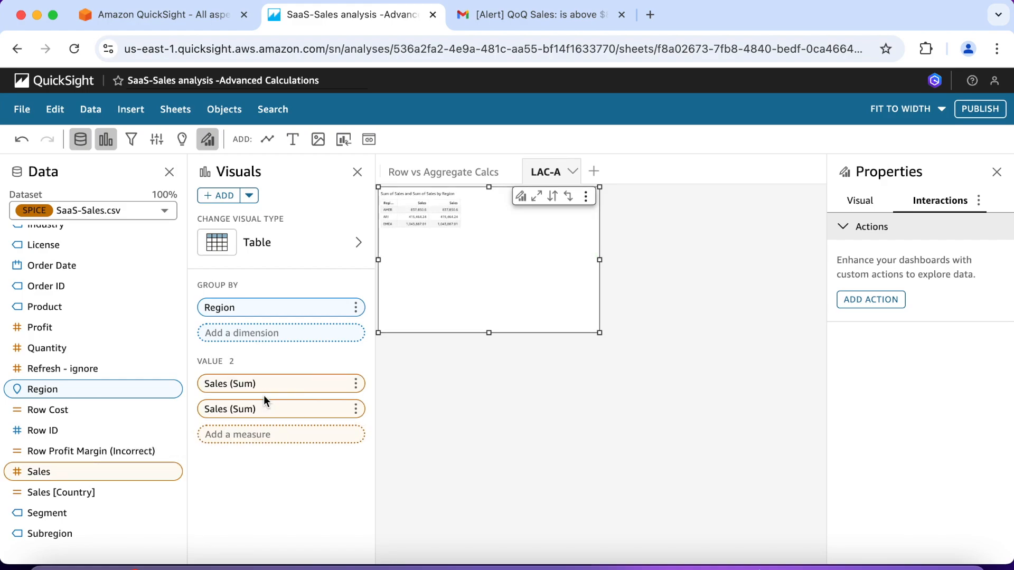
drag(90, 477, 260, 423)
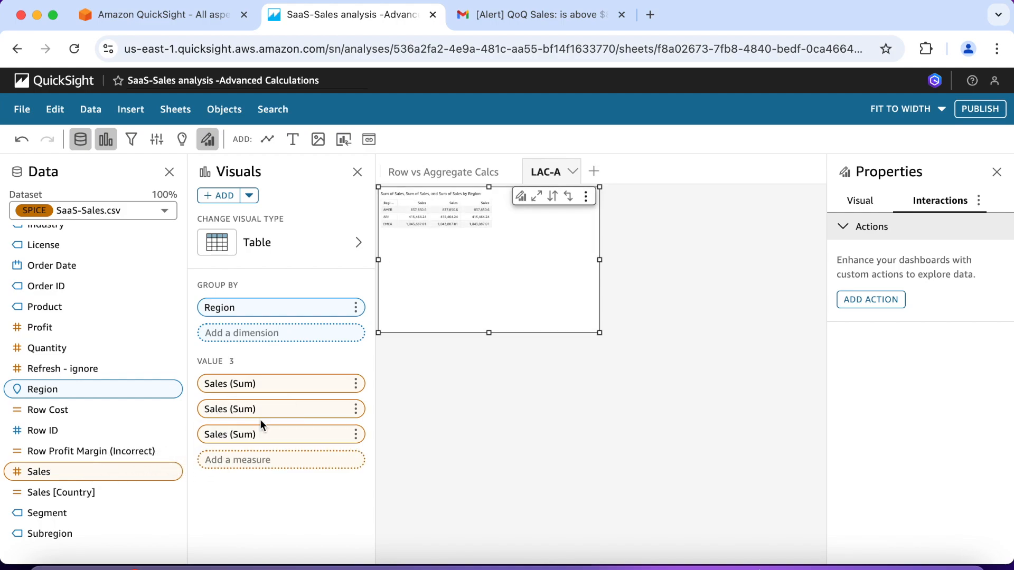
- Add the Sales [Country] calculated field three times as a value, after the Sales measures
scroll(66, 428, down, 1)
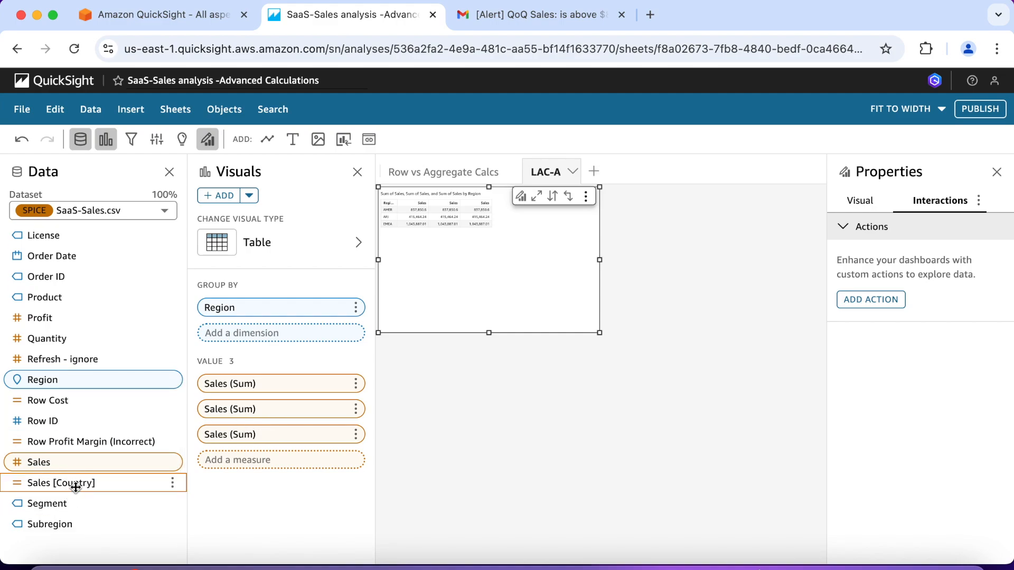
drag(75, 487, 270, 467)
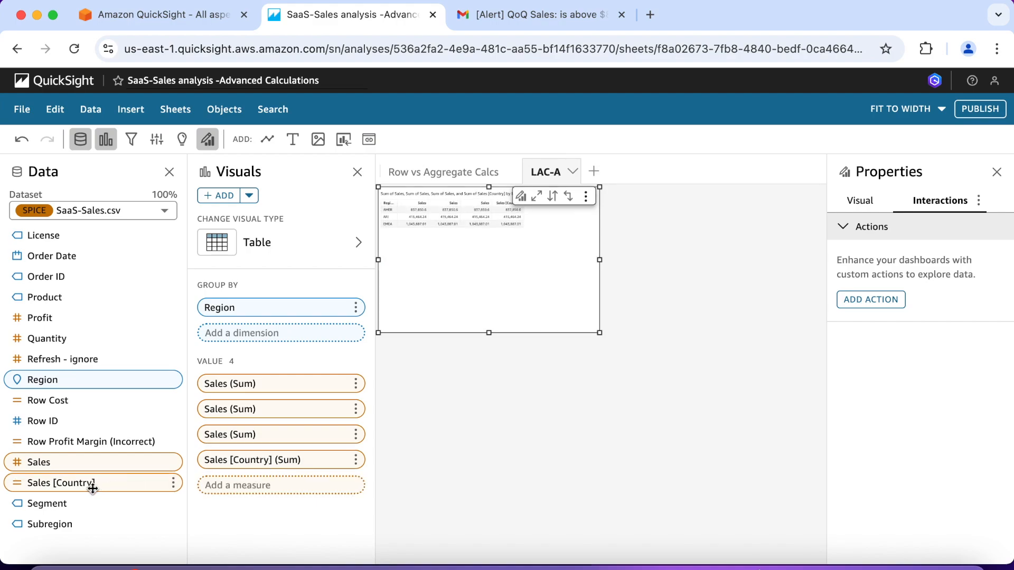
drag(93, 488, 283, 482)
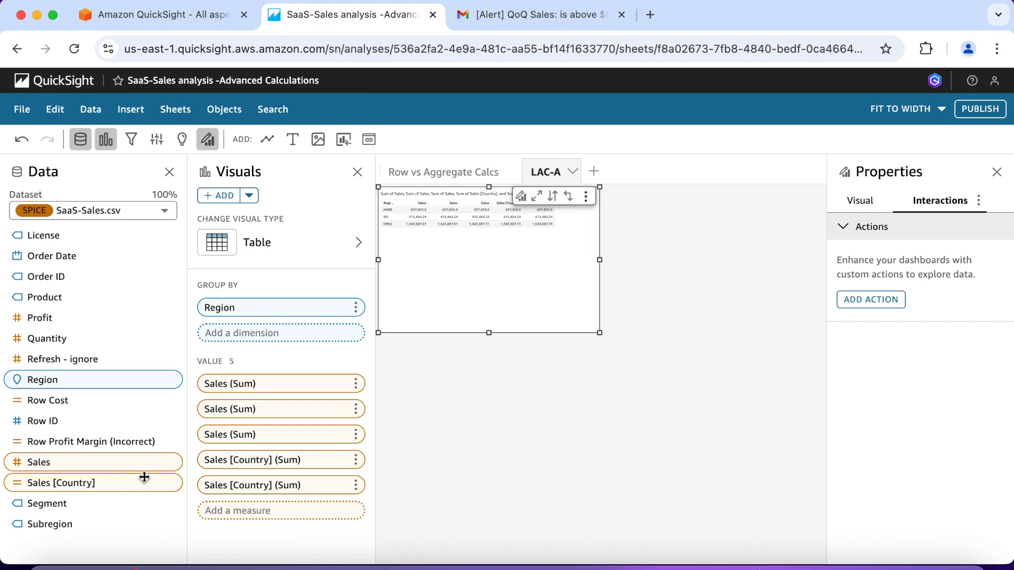
drag(99, 483, 277, 500)
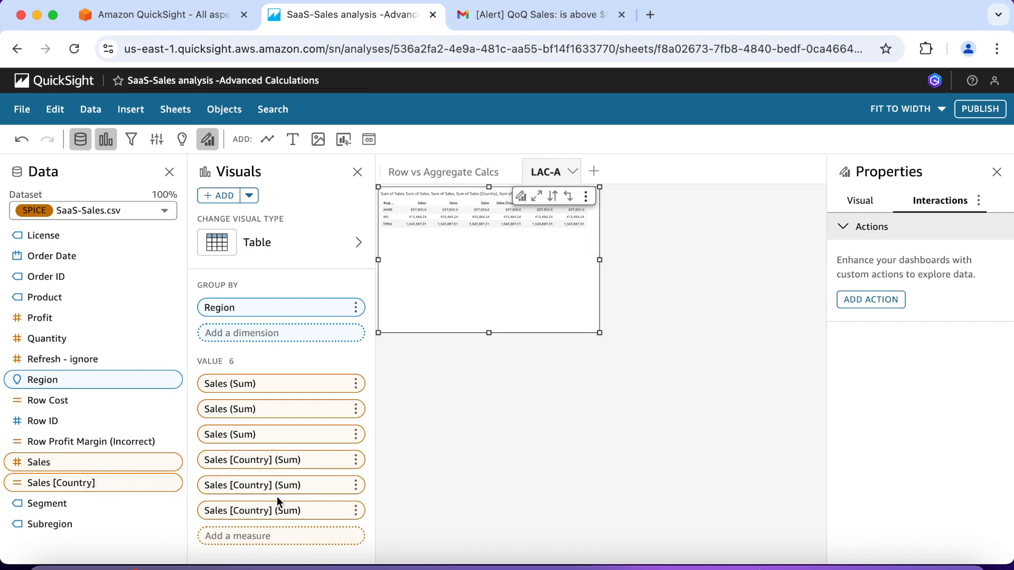
- Set the second Sales measure's aggregation to Count and the third Sales measure's to Average
click(355, 409)
mouse_move(361, 413)
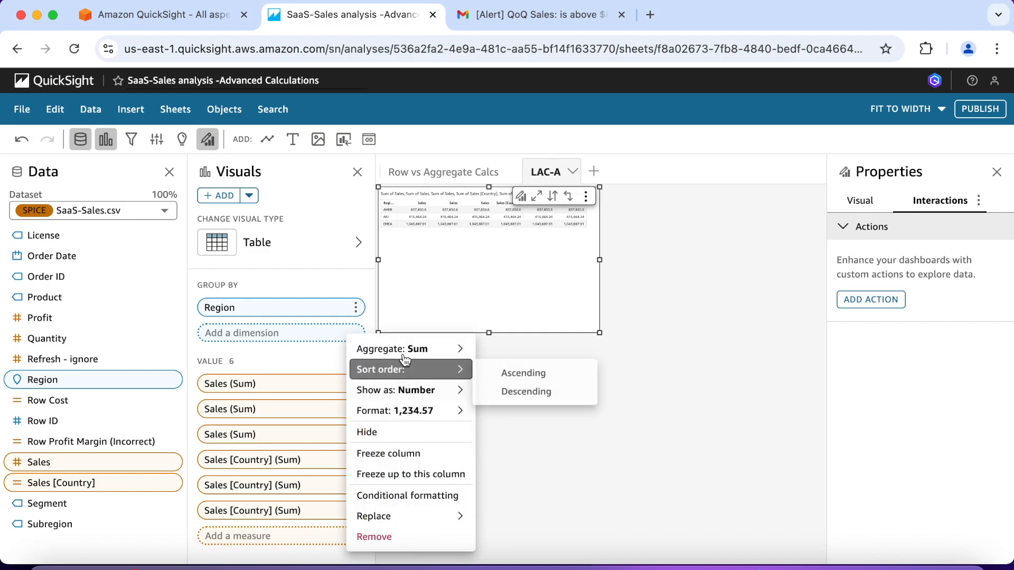
mouse_move(422, 350)
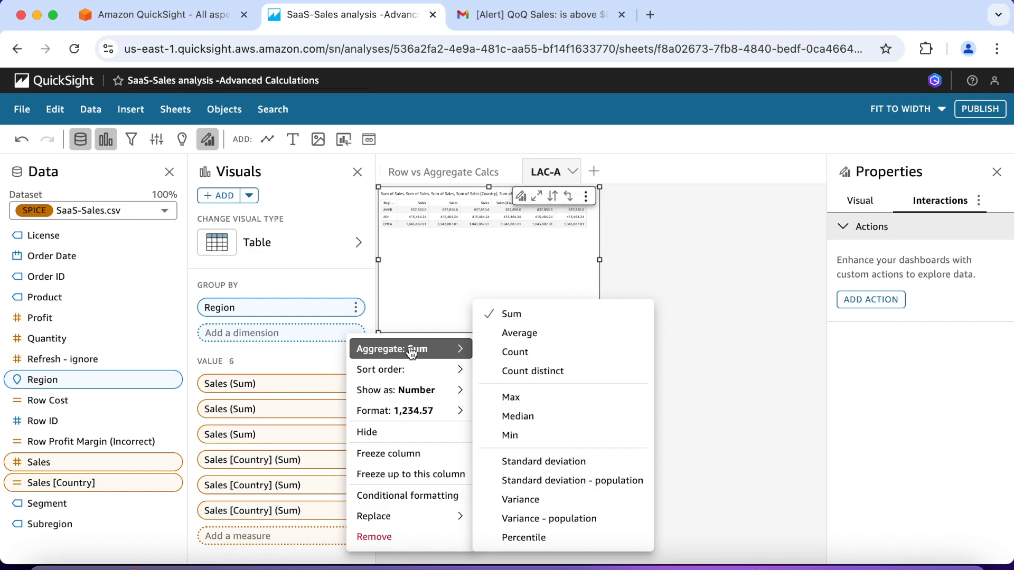
click(515, 352)
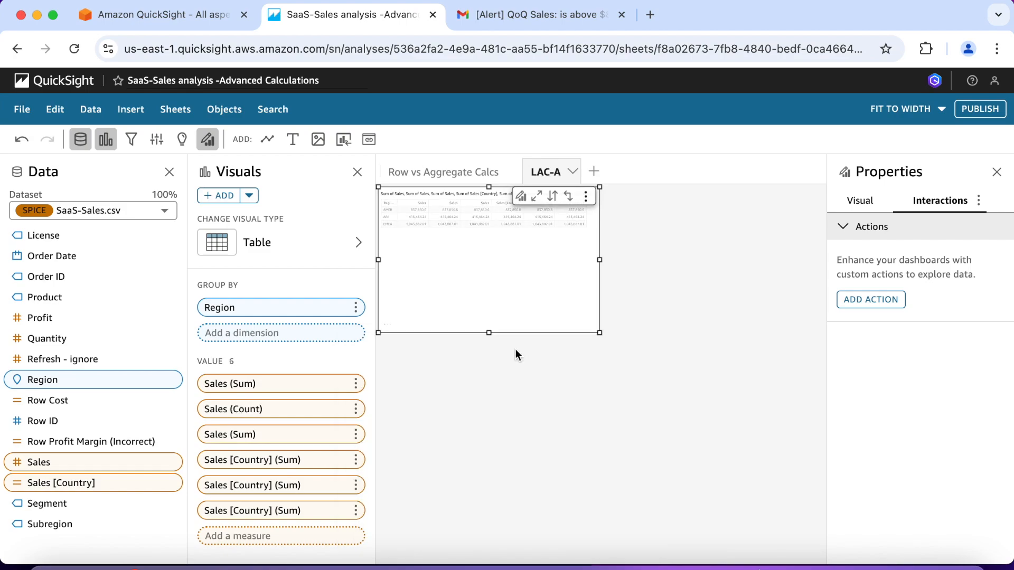
click(358, 436)
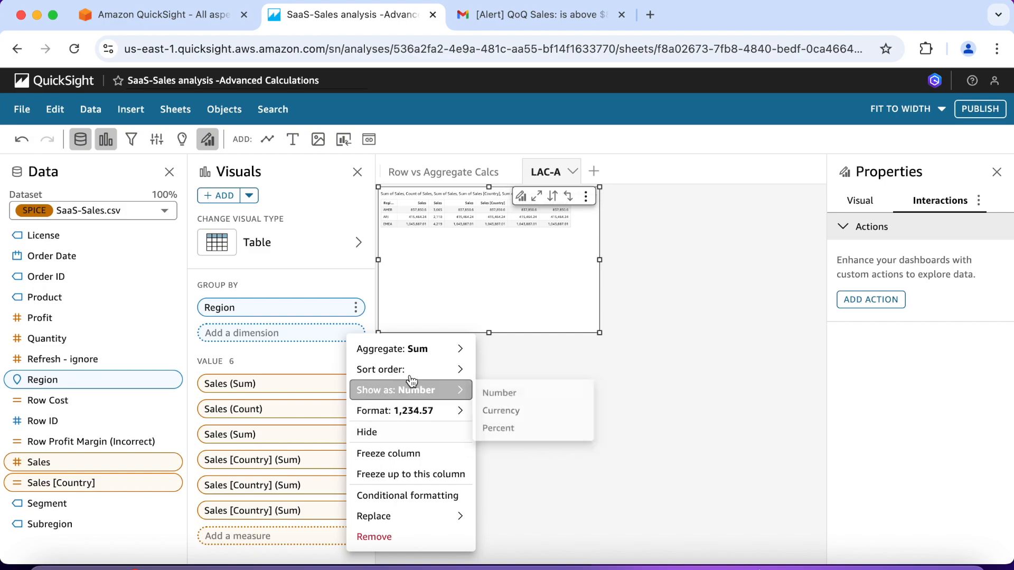
mouse_move(420, 360)
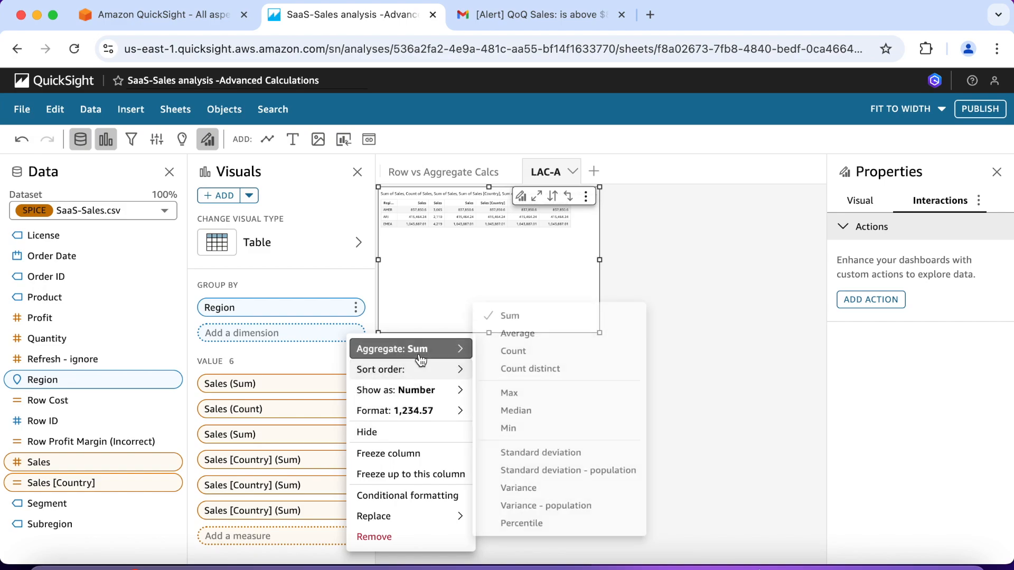
click(523, 337)
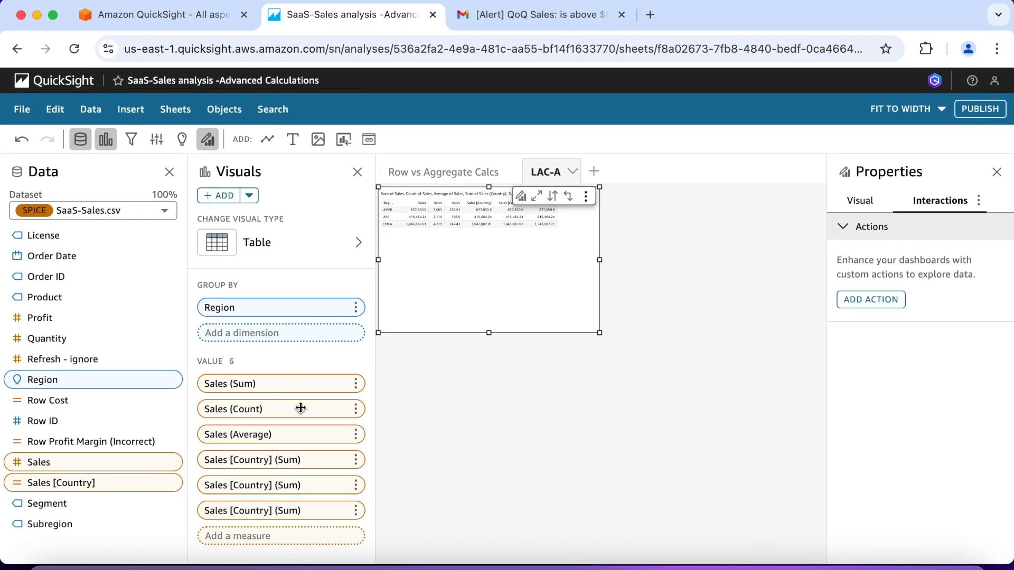
- Set the second Sales [Country] measure's aggregation to Count and the third Sales [Country] measure's to Average
click(355, 485)
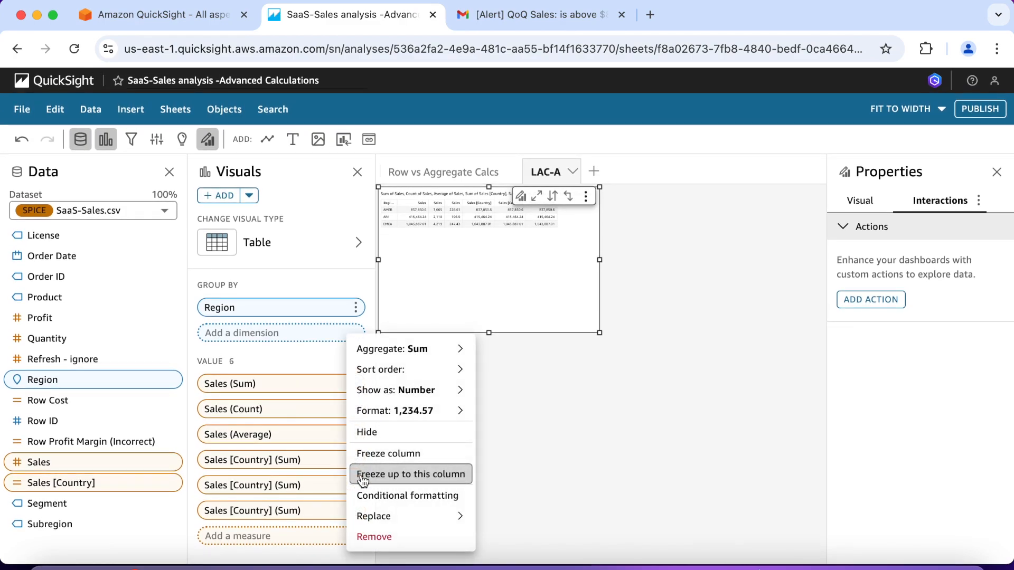
mouse_move(454, 349)
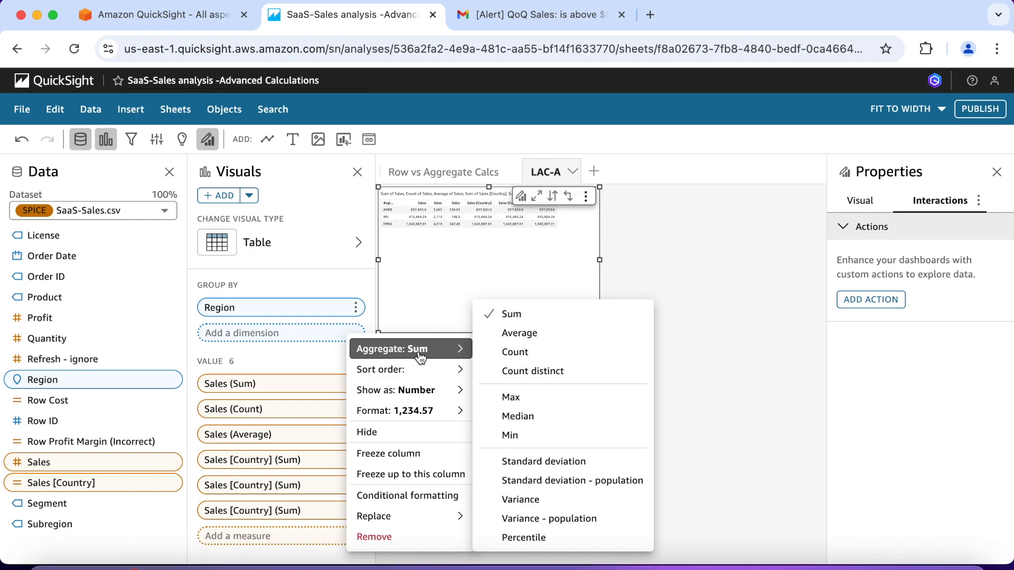
click(520, 351)
click(356, 510)
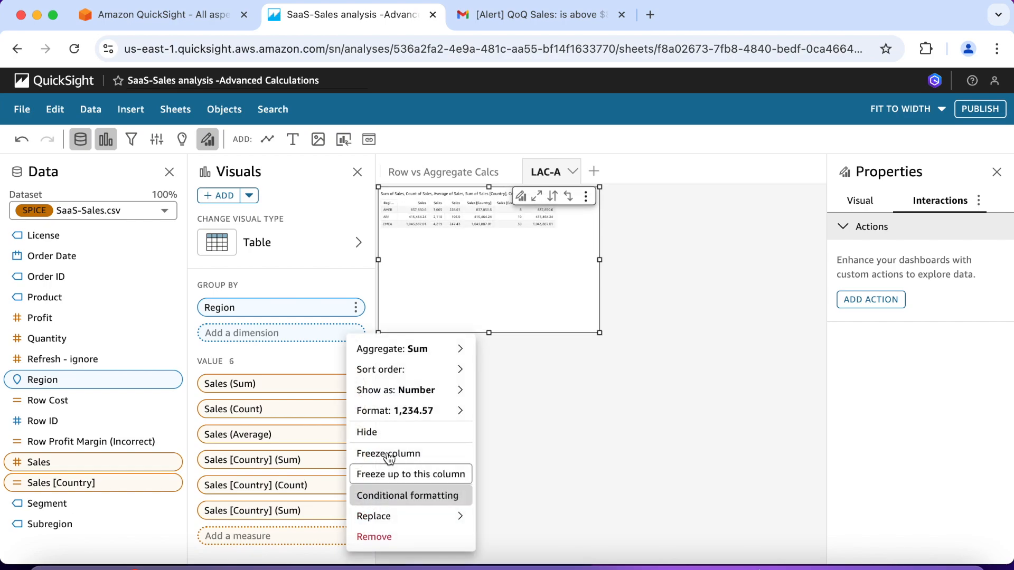
mouse_move(417, 350)
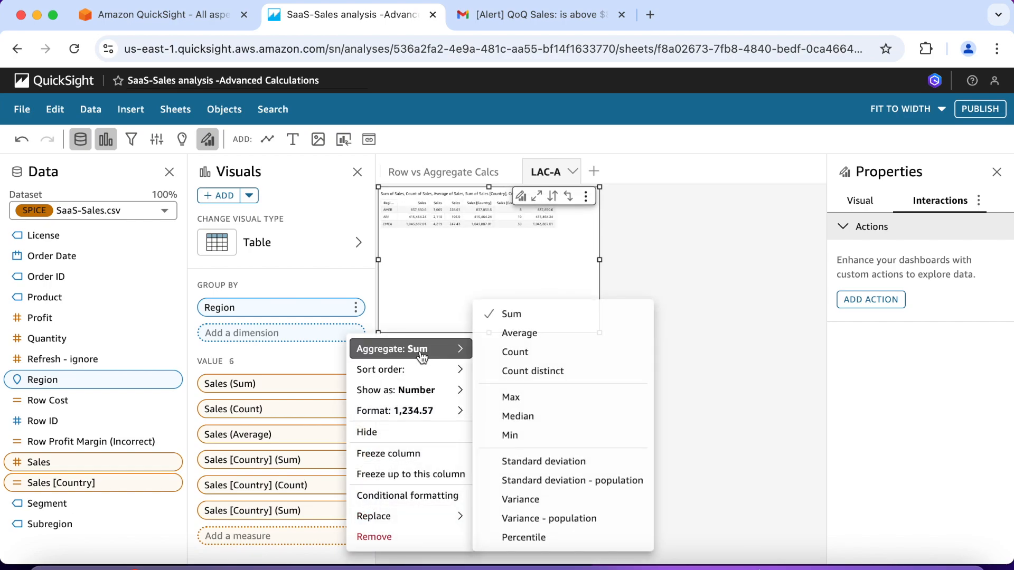
click(520, 336)
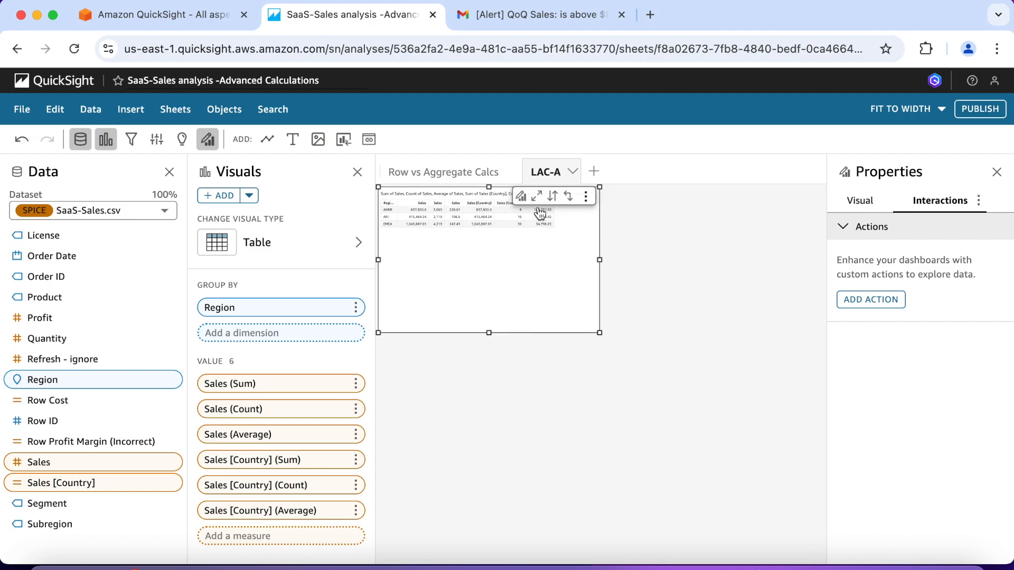
- Maximize the Region table to compare its Sales and Sales [Country] columns, and restore its size
click(536, 196)
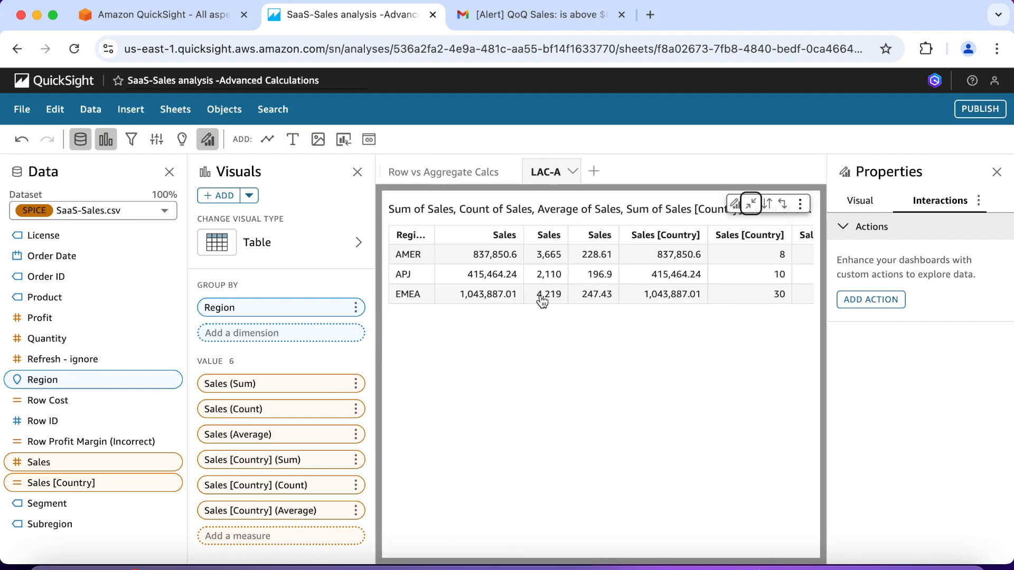
scroll(592, 277, right, 3)
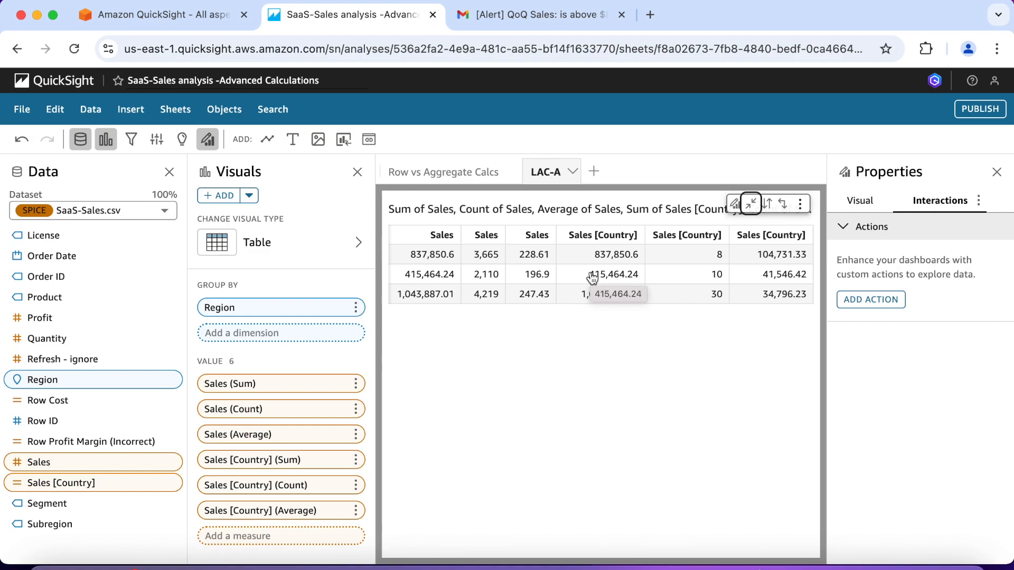
scroll(592, 277, left, 3)
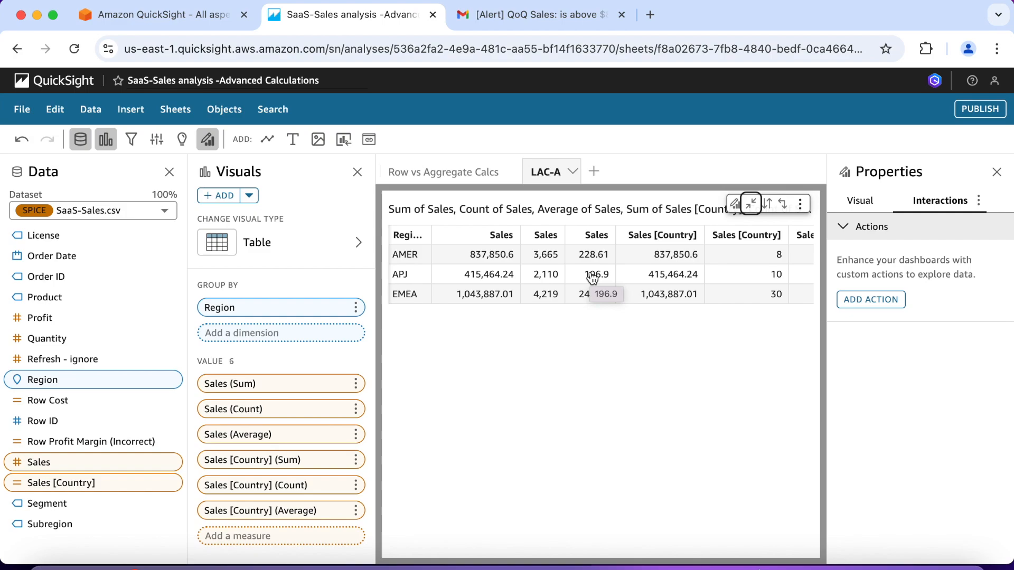
click(751, 203)
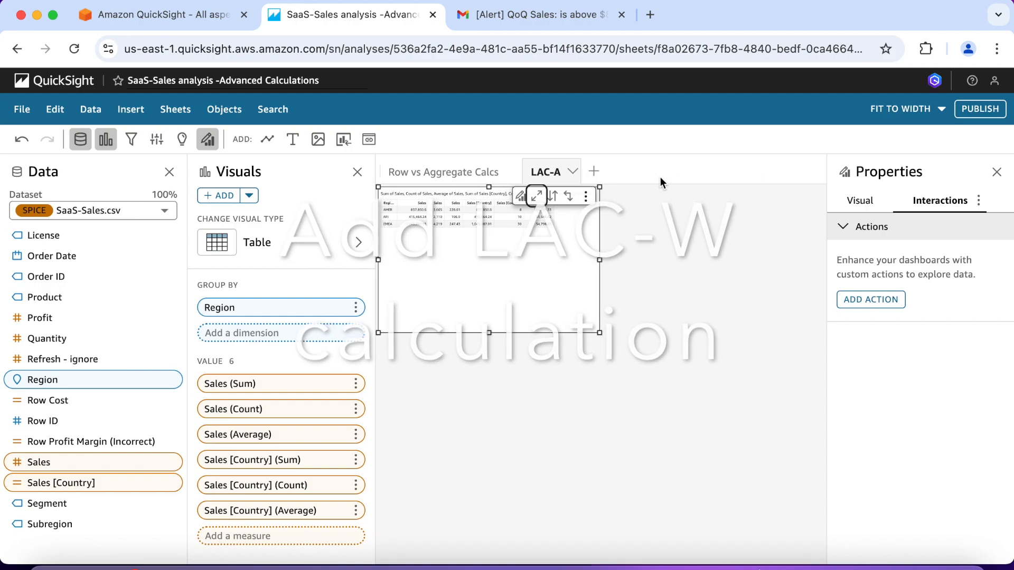
- Add a tiled interactive sheet named LAC-W and set its view to Fit to width
click(595, 172)
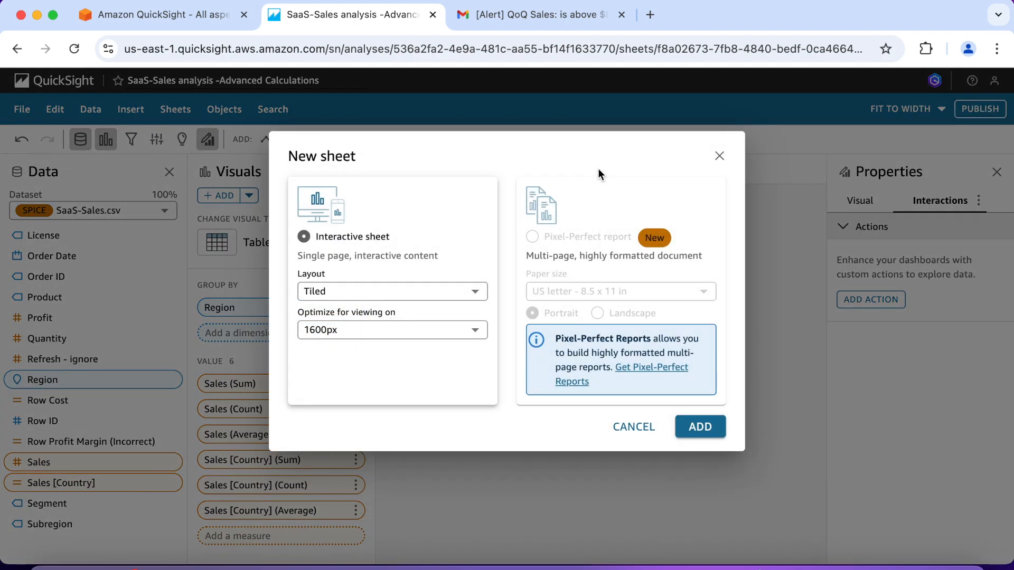
click(705, 424)
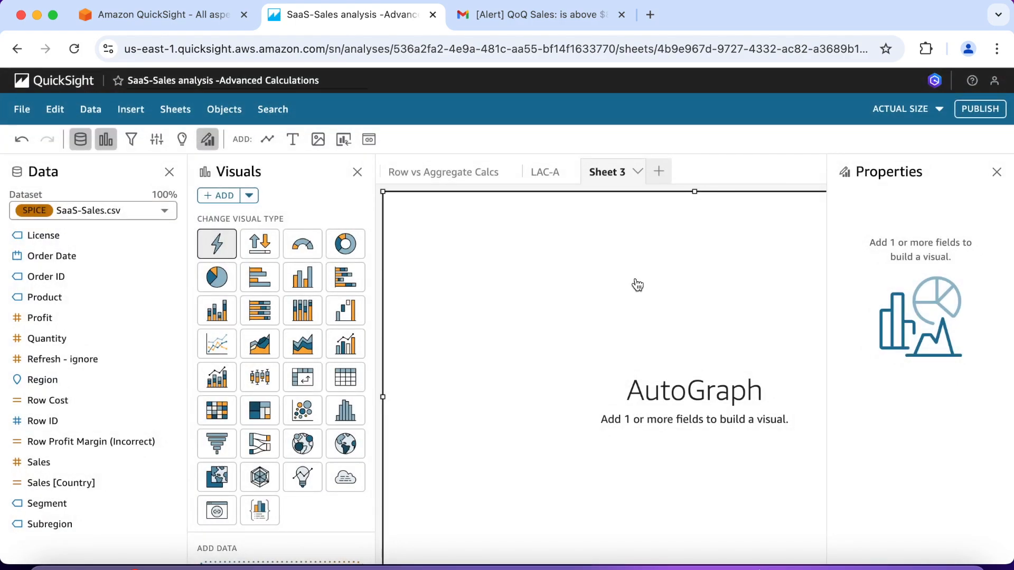
double_click(617, 172)
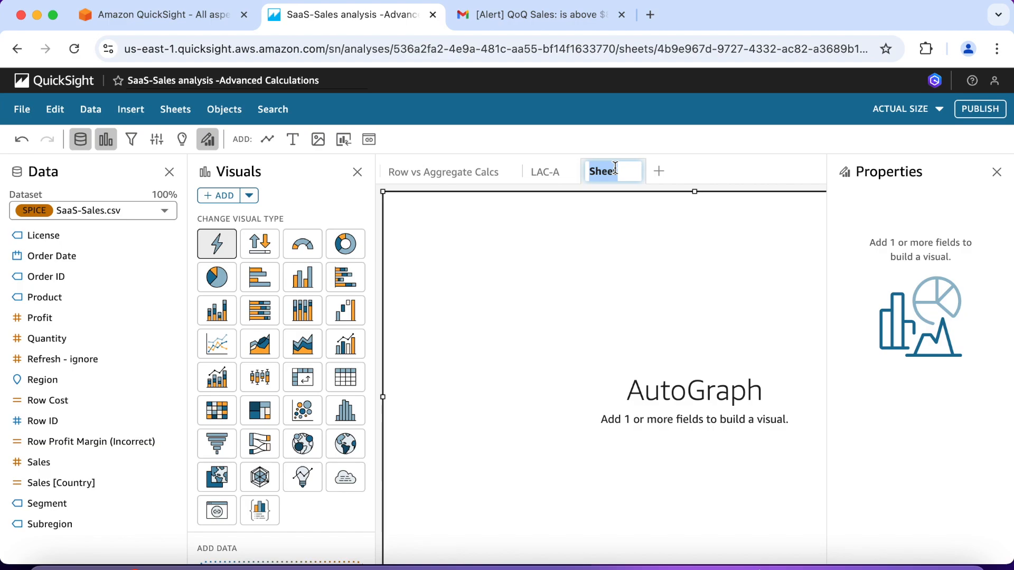
text(LAC)
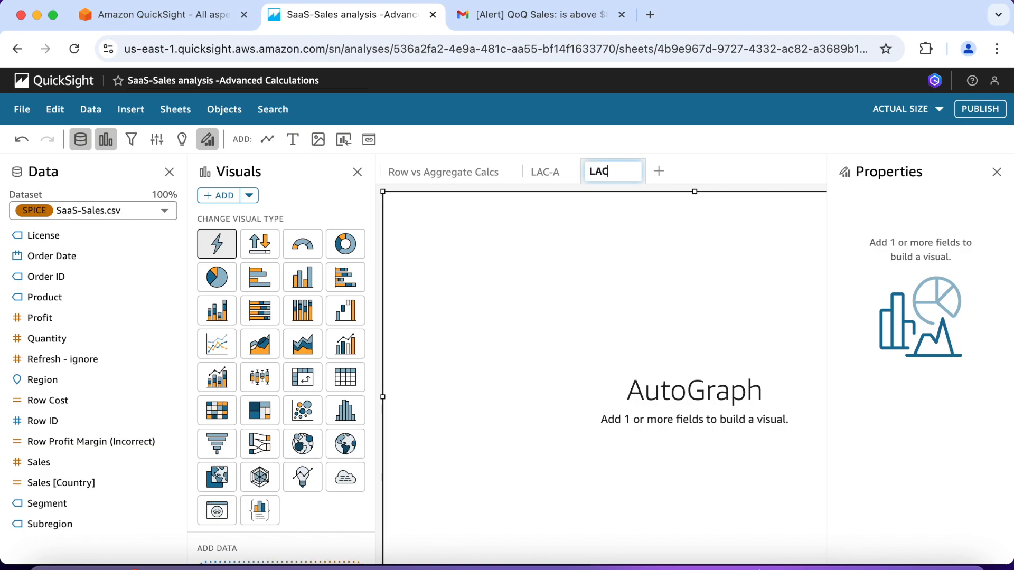
text(-W)
click(941, 107)
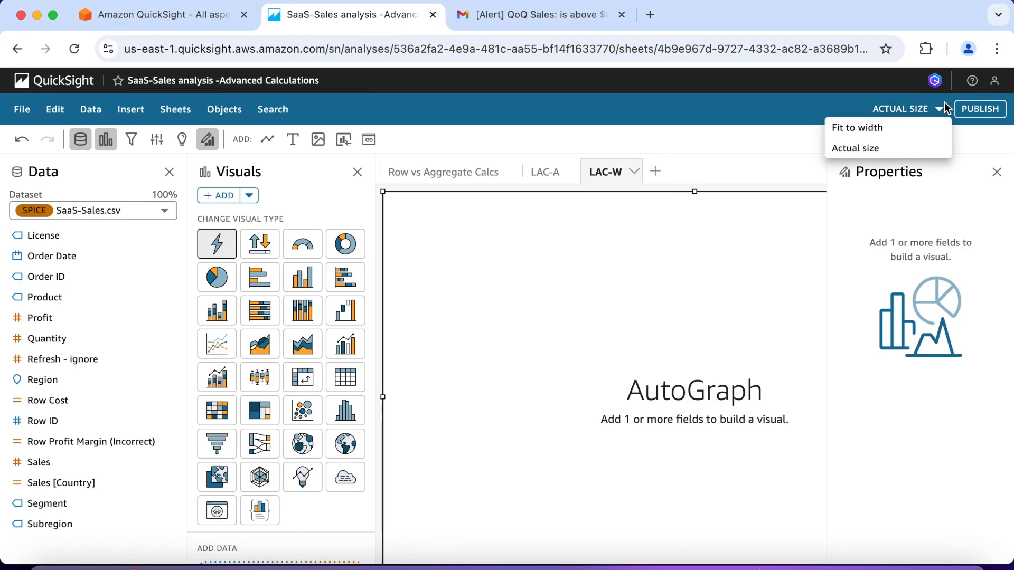
click(887, 129)
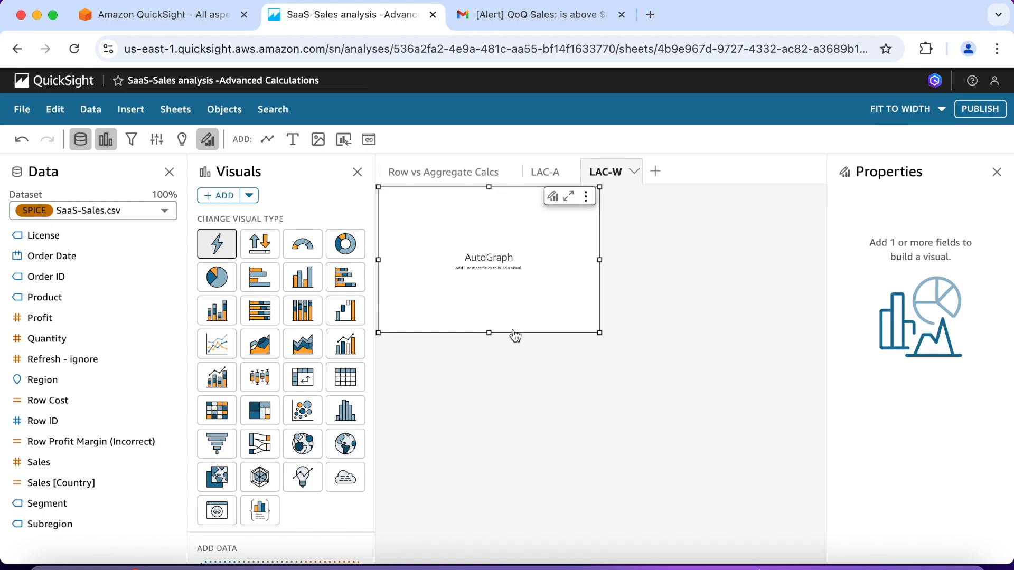
- Start a new calculated field named Overall Sales [PRE_FILTER]
scroll(139, 327, up, 1)
scroll(139, 327, up, 5)
click(104, 268)
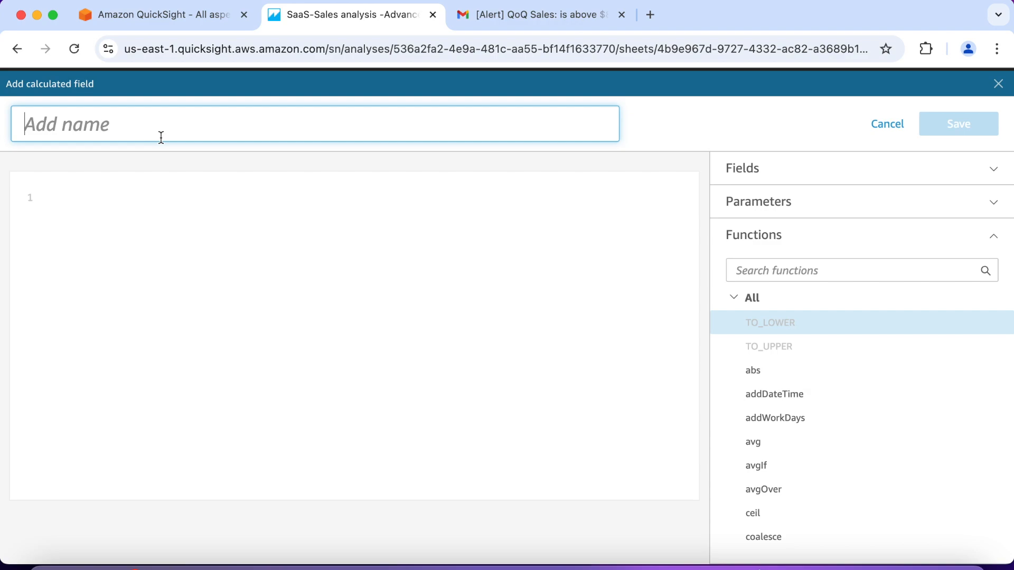
text(Overall)
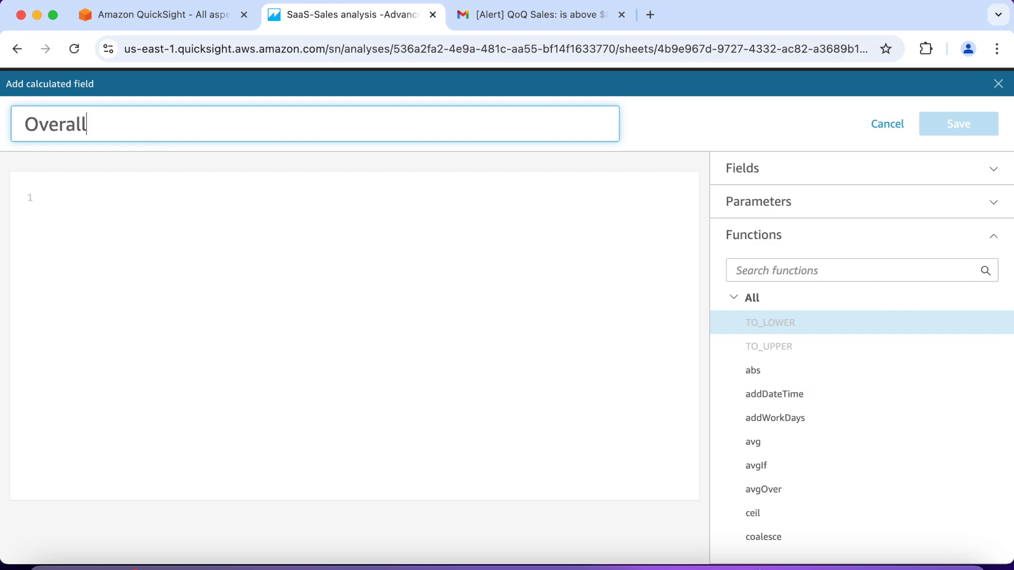
text( Sales [)
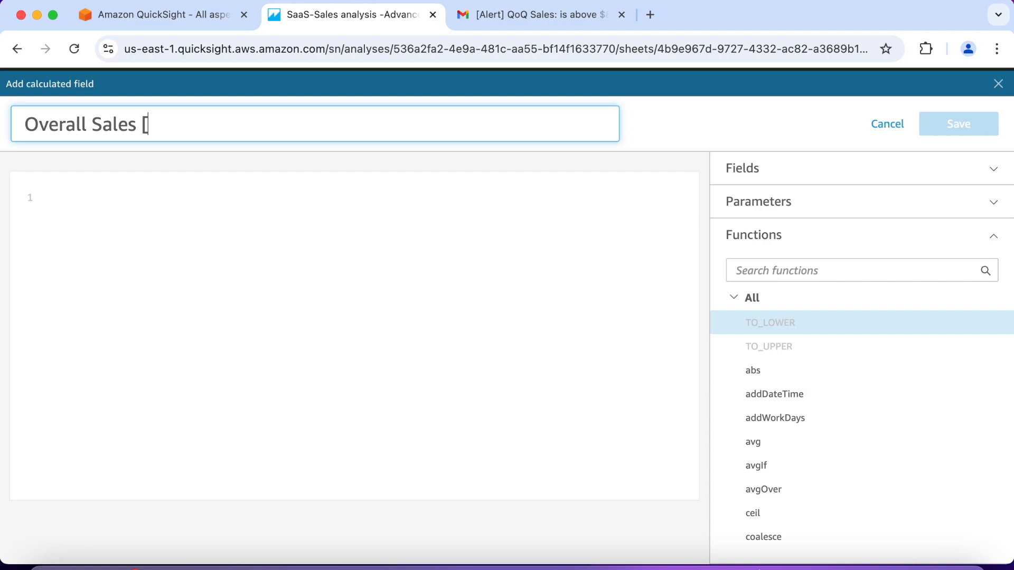
text(PRE_FILTER])
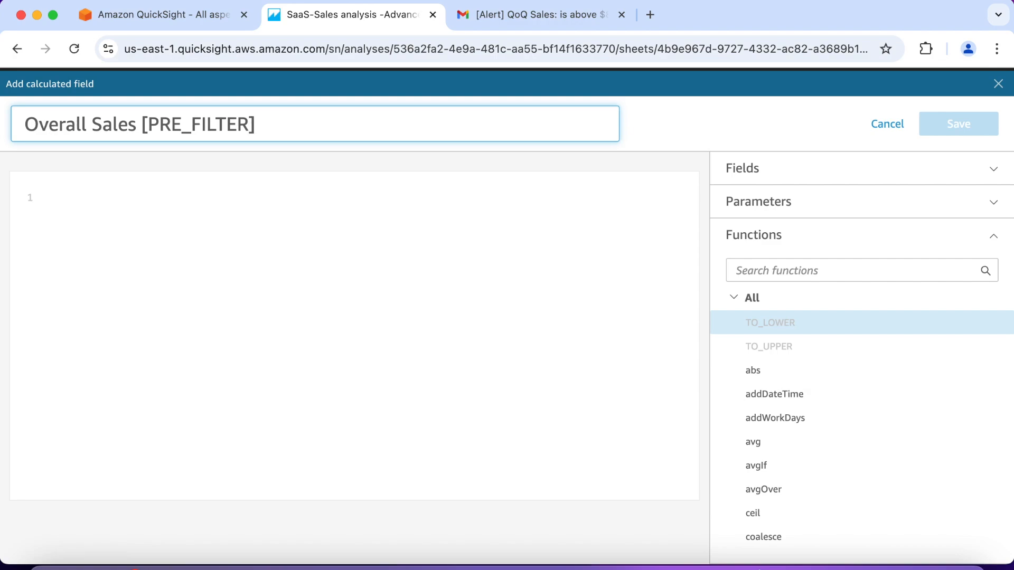
- Begin the calculated field's formula with the sum function on the Sales field, written without curly braces
click(141, 206)
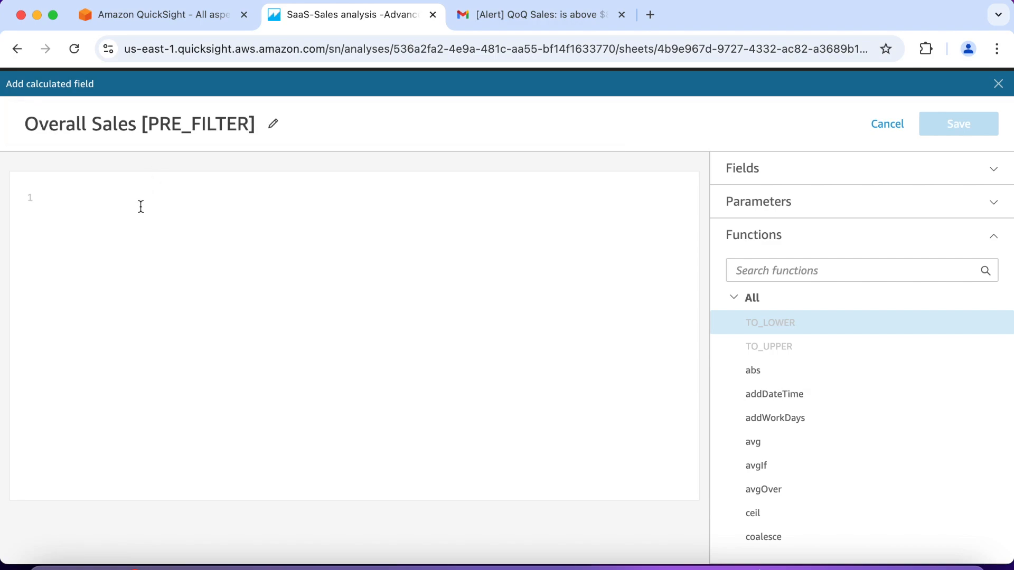
text(sum)
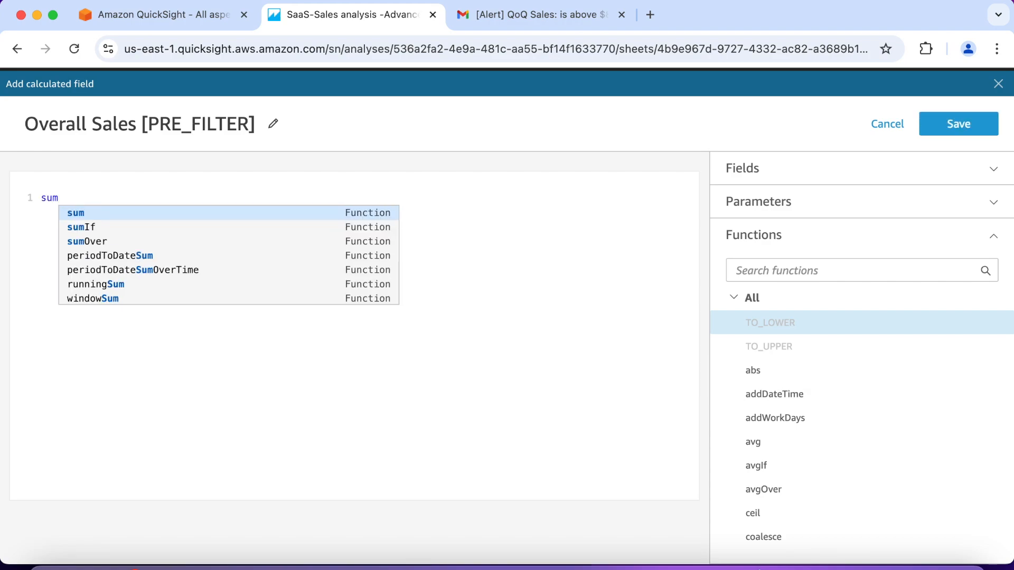
text((Sal)
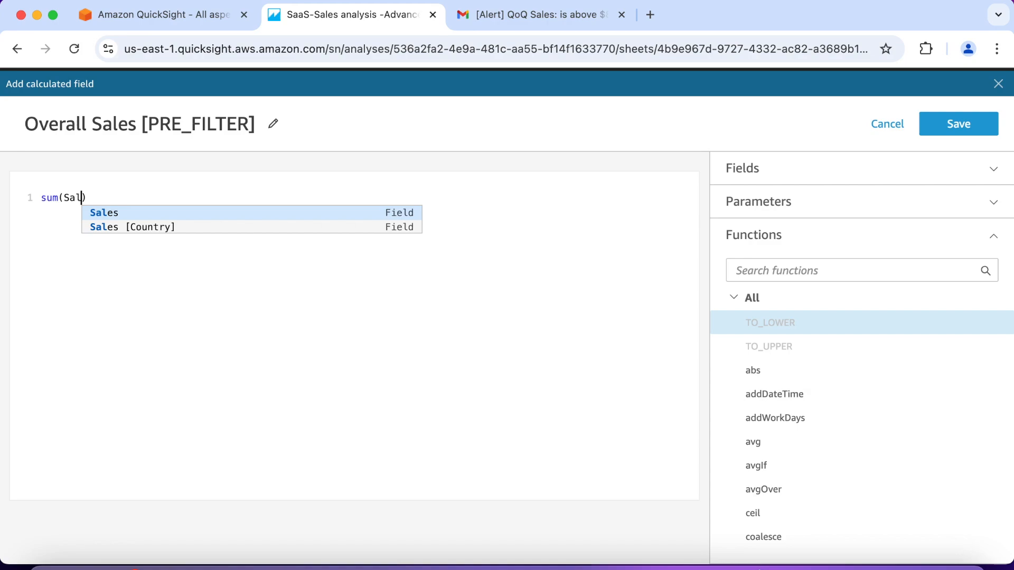
click(137, 212)
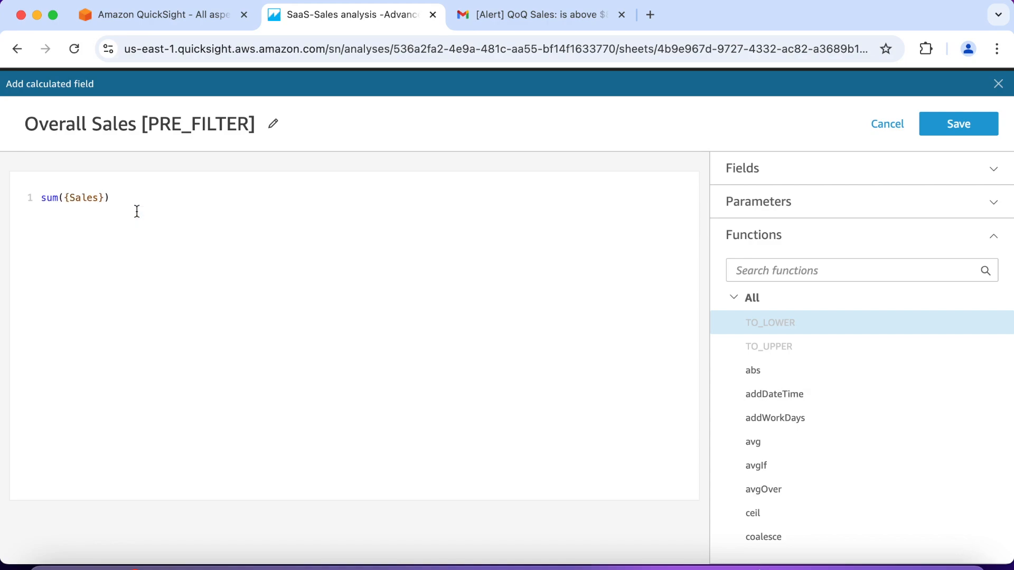
key(BackSpace)
key(Left)
key(Left)
key(Left)
key(Left)
key(Left)
key(BackSpace)
- Extend the formula to sum(Sales,[],PRE_FILTER) with an empty partition list and the PRE_FILTER level, and try to save it
key(Right)
key(Right)
key(Right)
key(Right)
key(Right)
text(, [)
key(Left)
key(BackSpace)
key(Right)
key(Right)
text(,PRE)
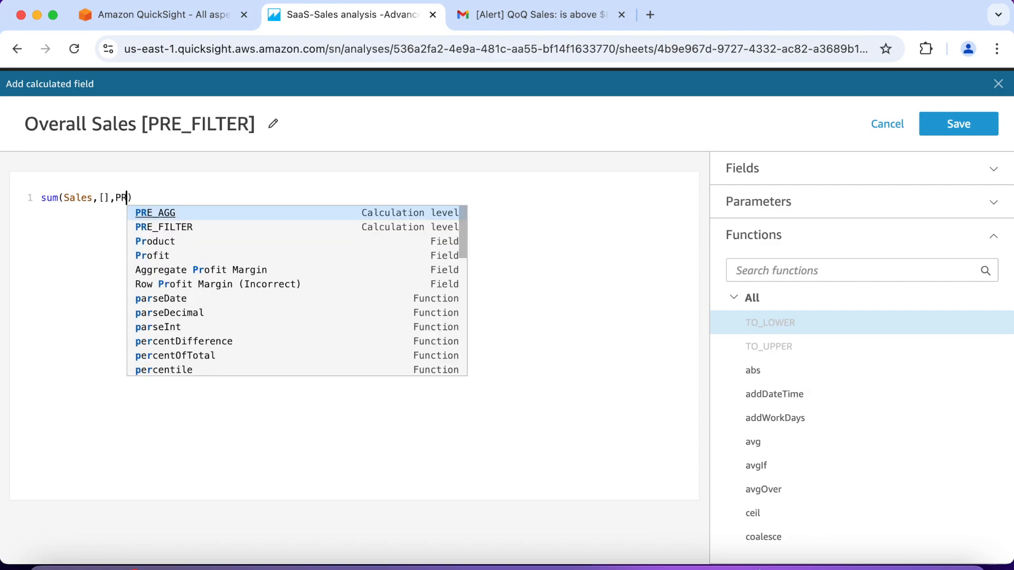
click(152, 227)
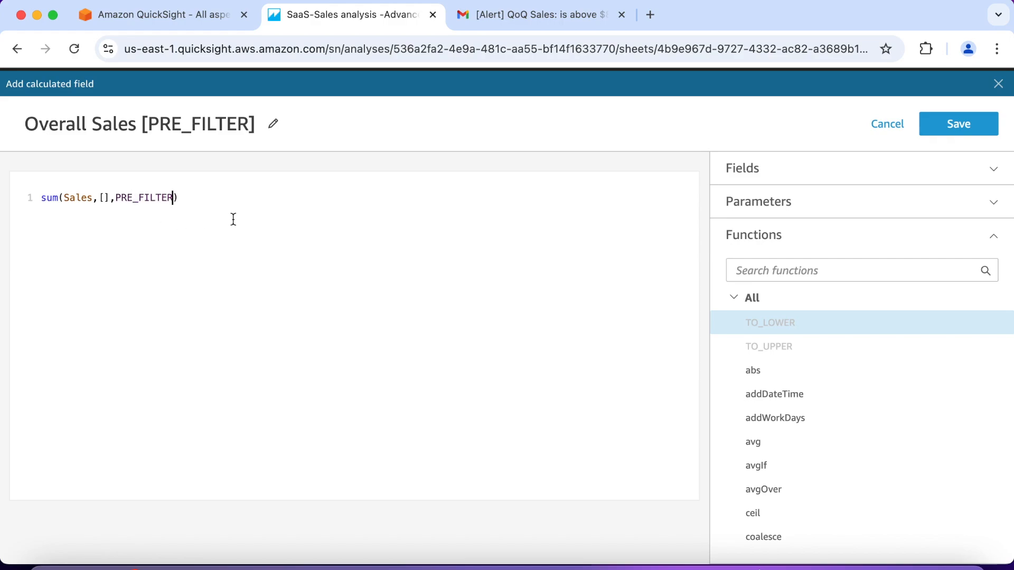
click(951, 124)
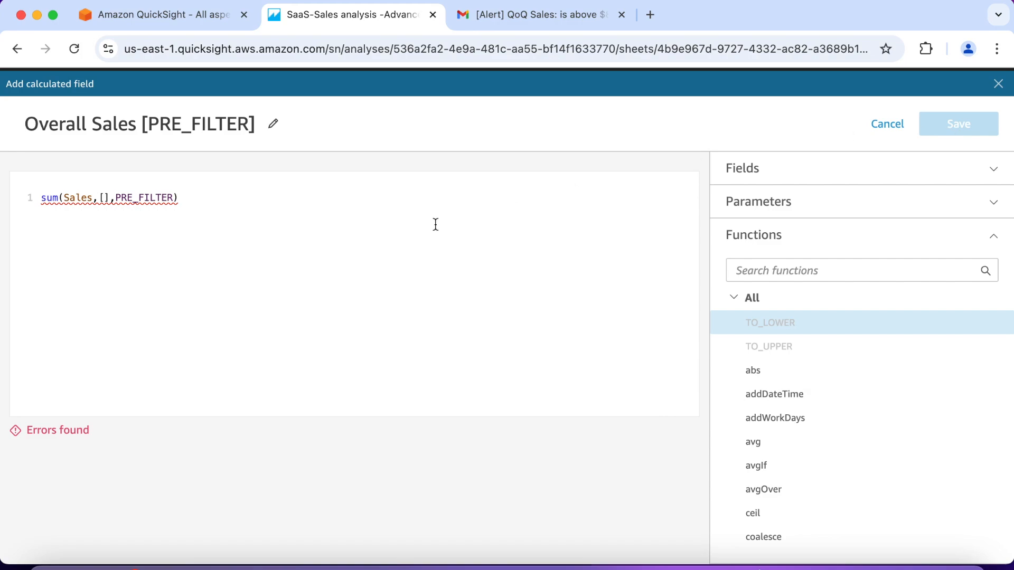
- Insert a space after each comma in the formula and try to save the calculated field again
click(98, 198)
click(120, 198)
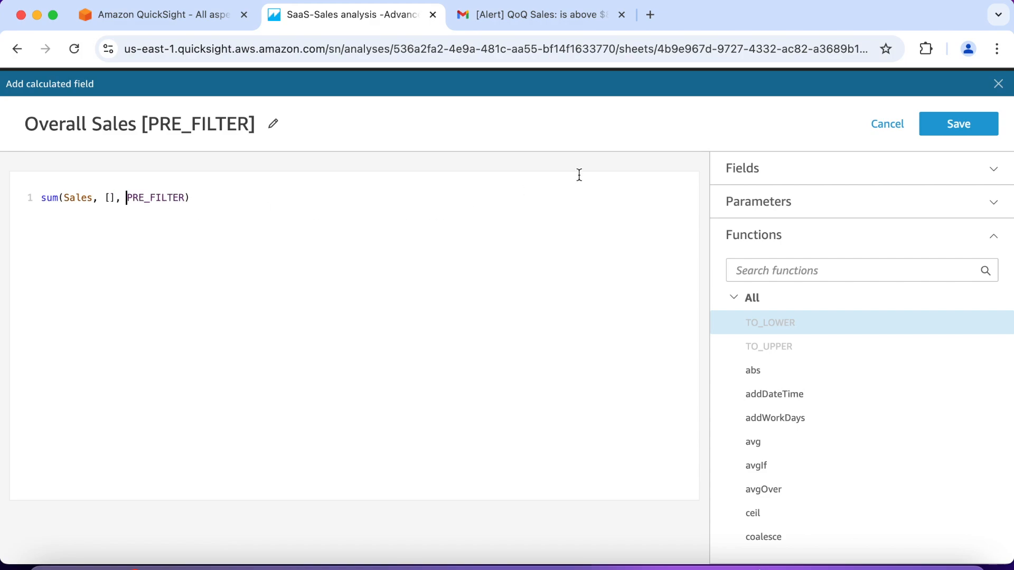
click(939, 125)
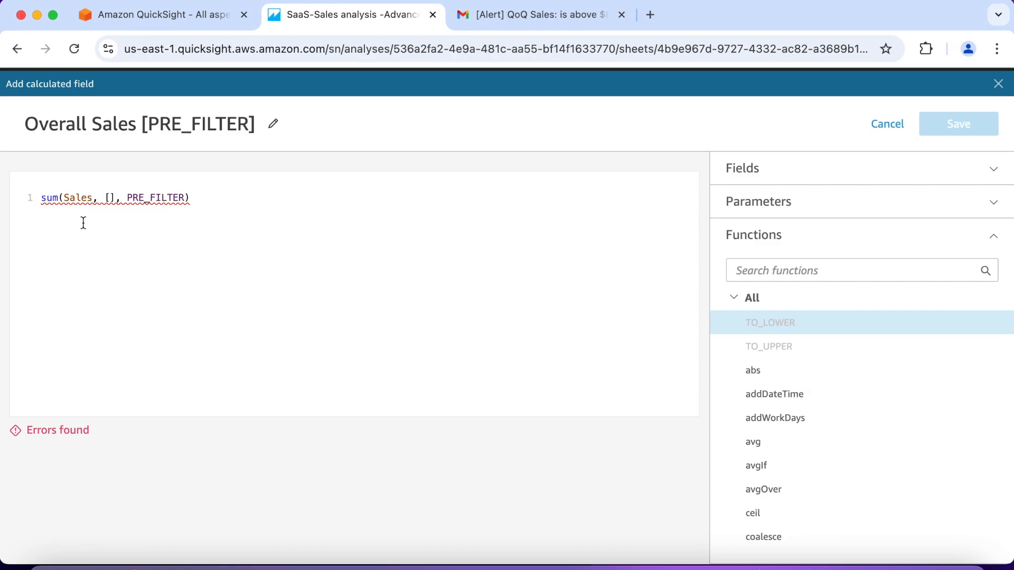
- Correct the formula to sumOver(Sales,[],PRE_FILTER), without spaces after the commas, and save the calculated field
double_click(56, 198)
text(sumOver)
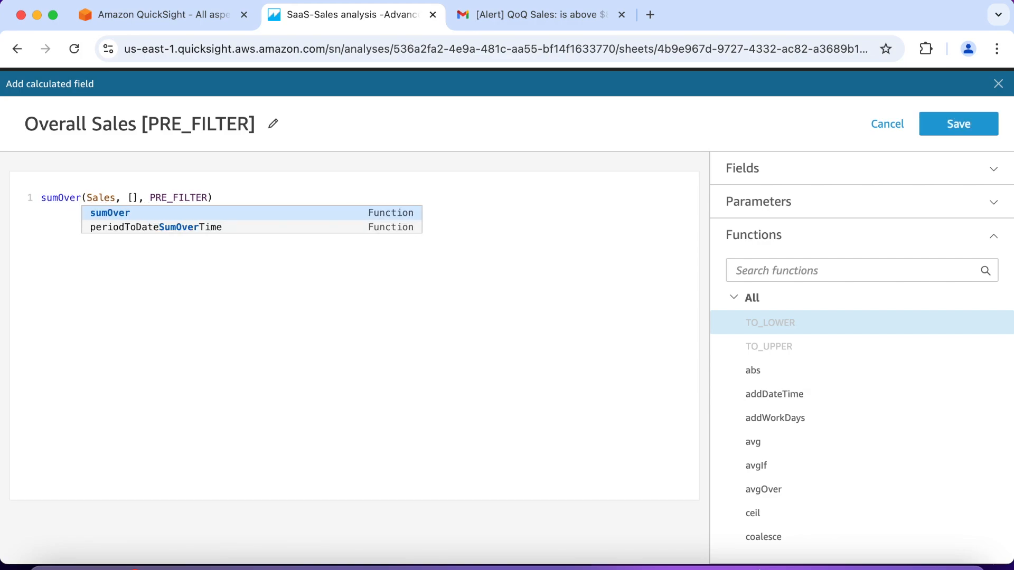
key(Right)
key(Right)
key(Right)
key(Right)
key(Right)
key(Right)
key(Right)
key(Right)
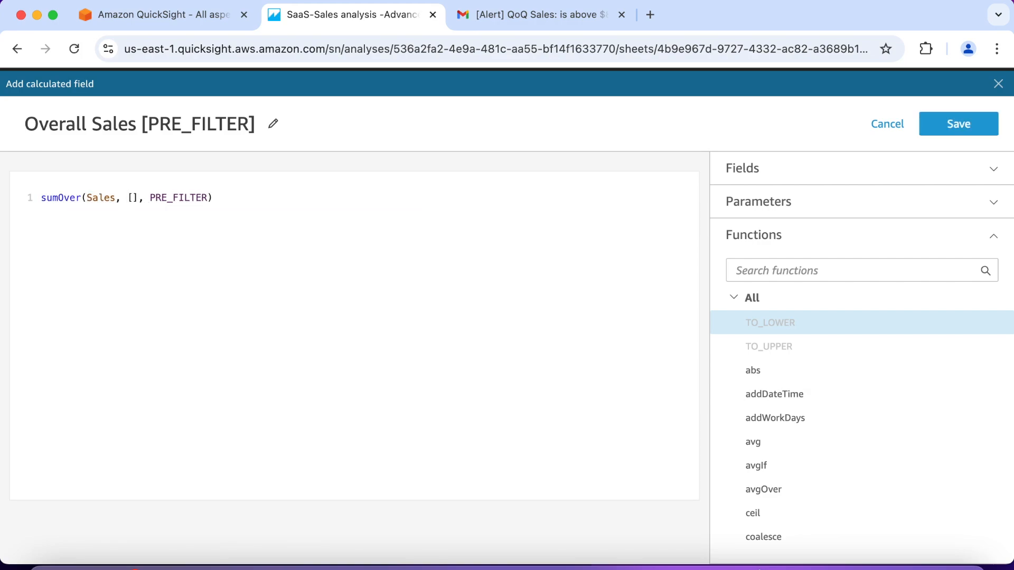
key(BackSpace)
key(Right)
key(Right)
key(Right)
key(BackSpace)
click(943, 128)
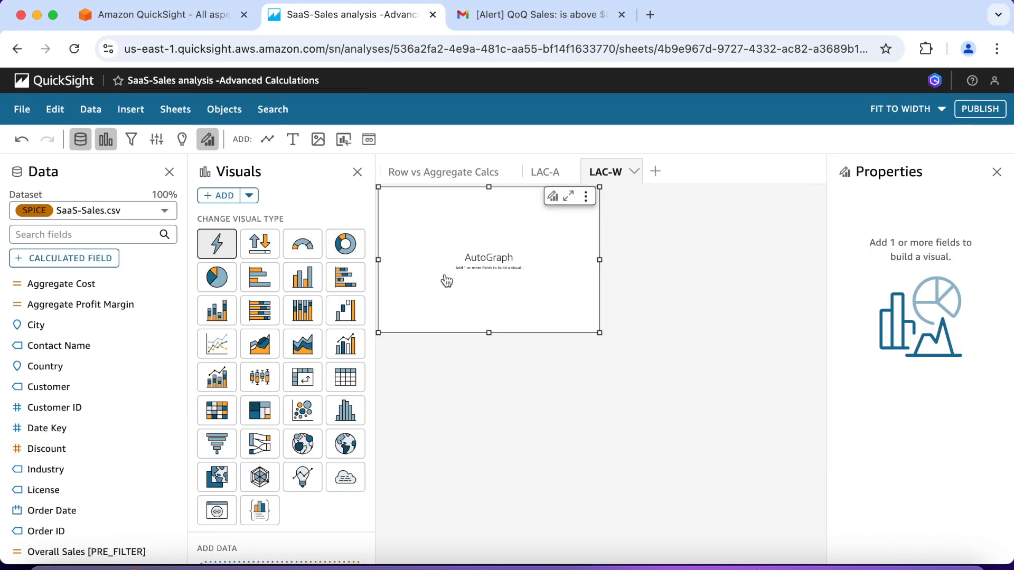
- Start another calculated field named Overall Sales [PRE_AGG]
click(81, 259)
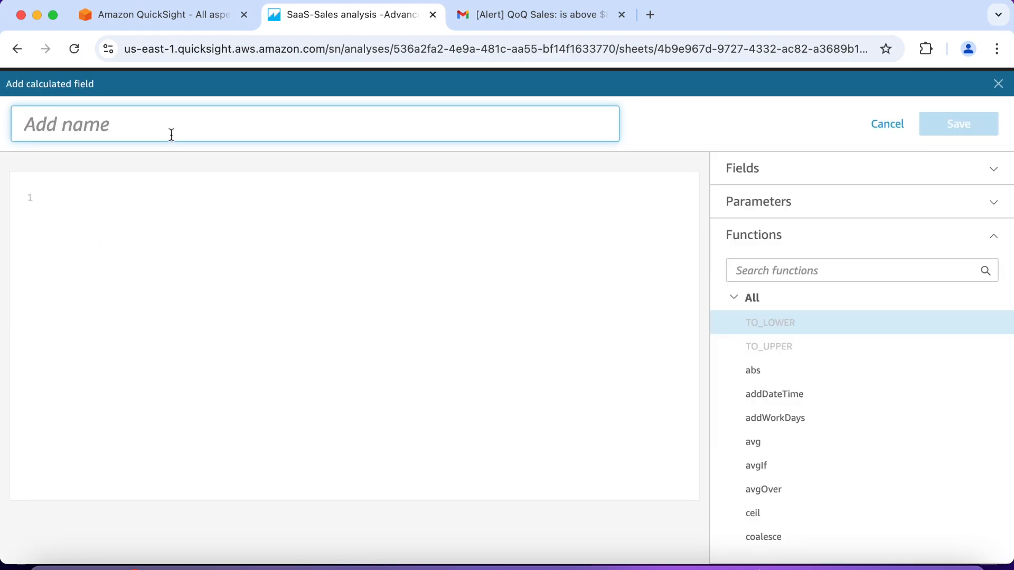
text(Overall )
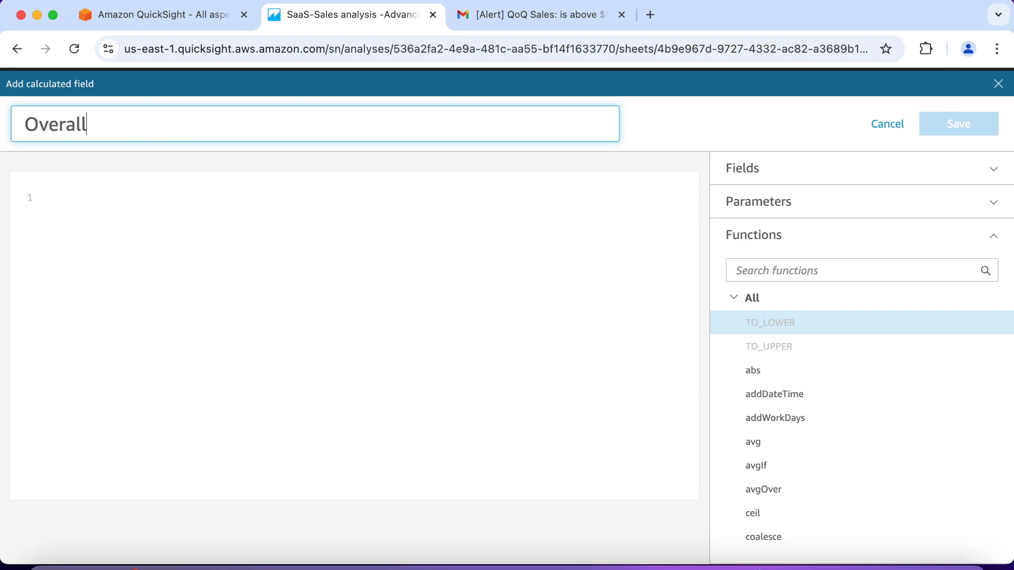
text(Sales [PRE)
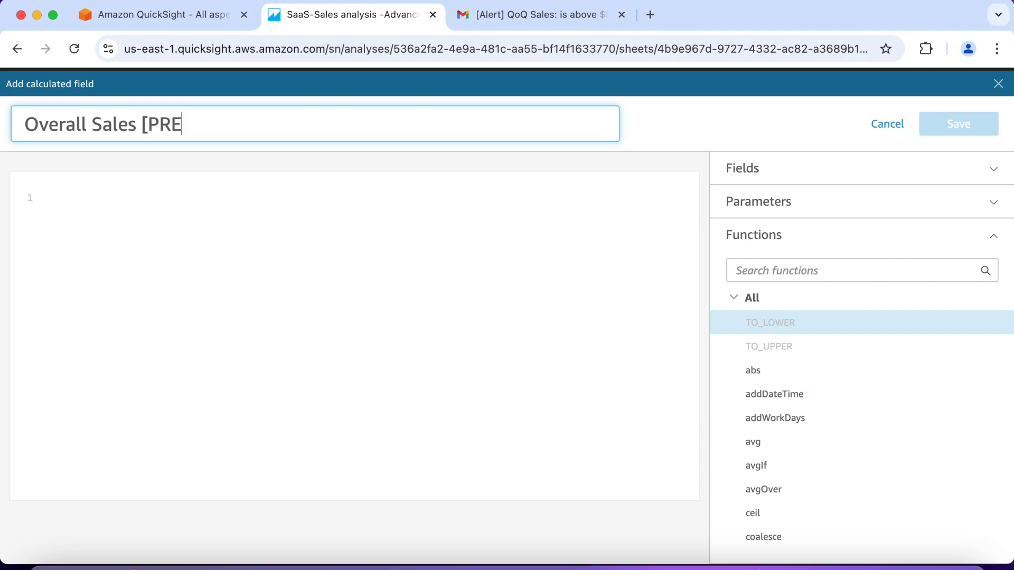
text(_AGG])
- Enter the formula sumOver(Sales,[],PRE_AGG) for the calculated field and save it
click(91, 198)
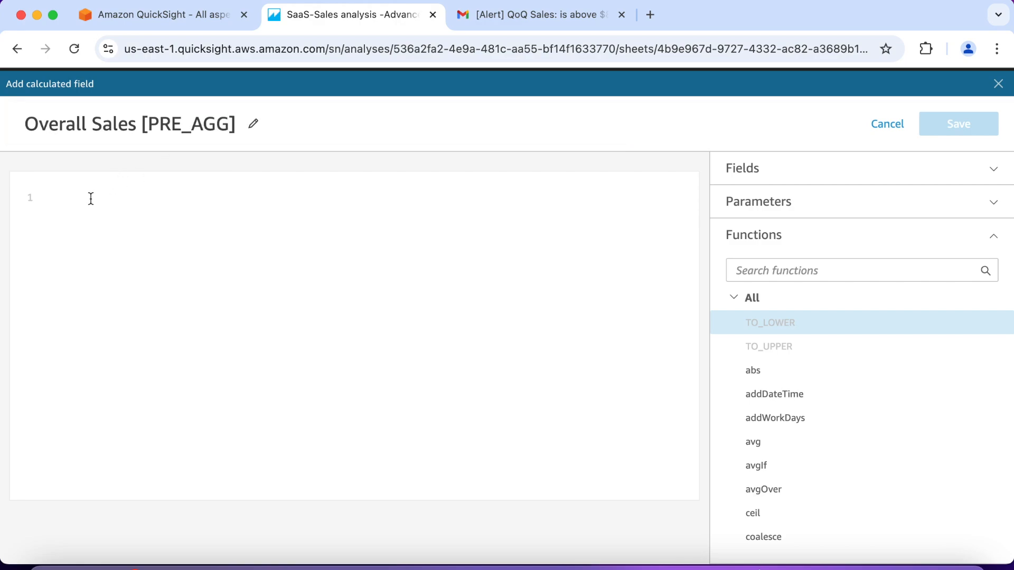
text(sumOver)
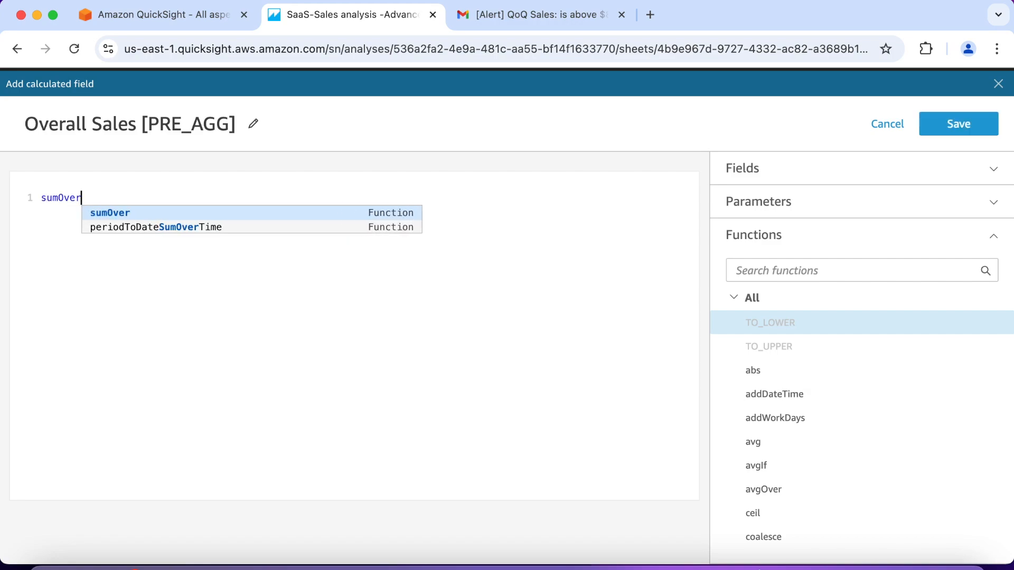
text(()
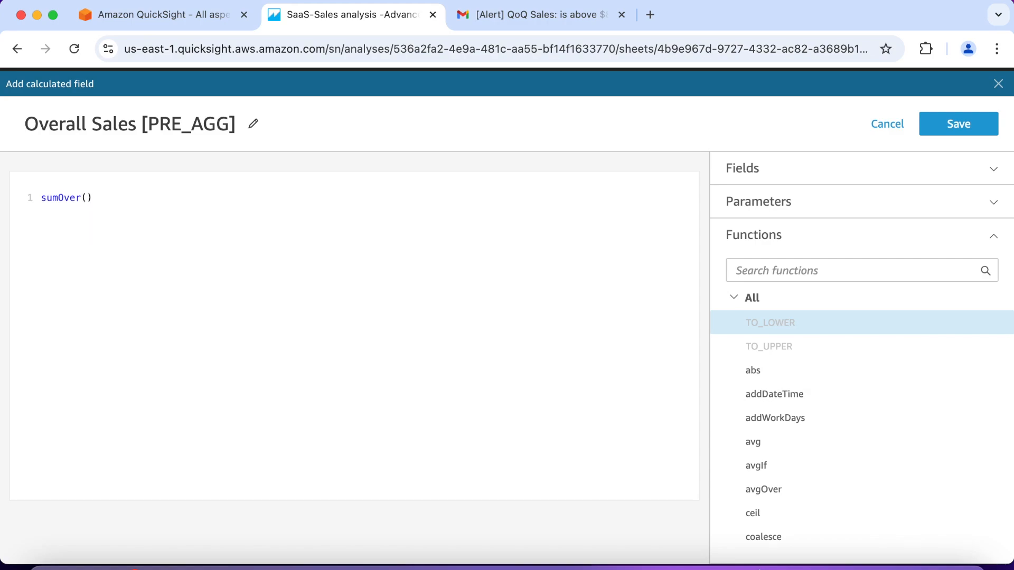
text(Sales)
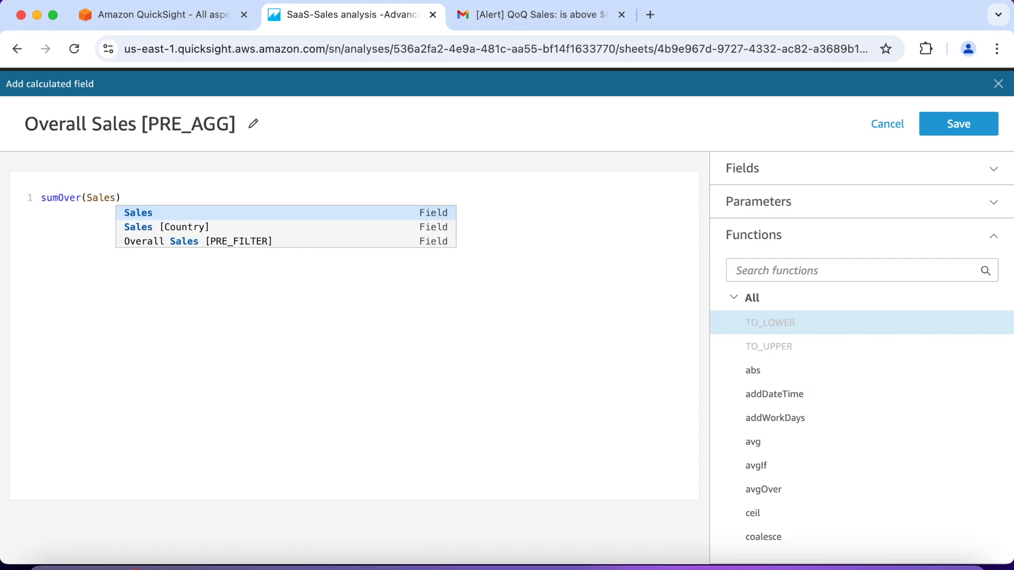
text(, [)
text(,)
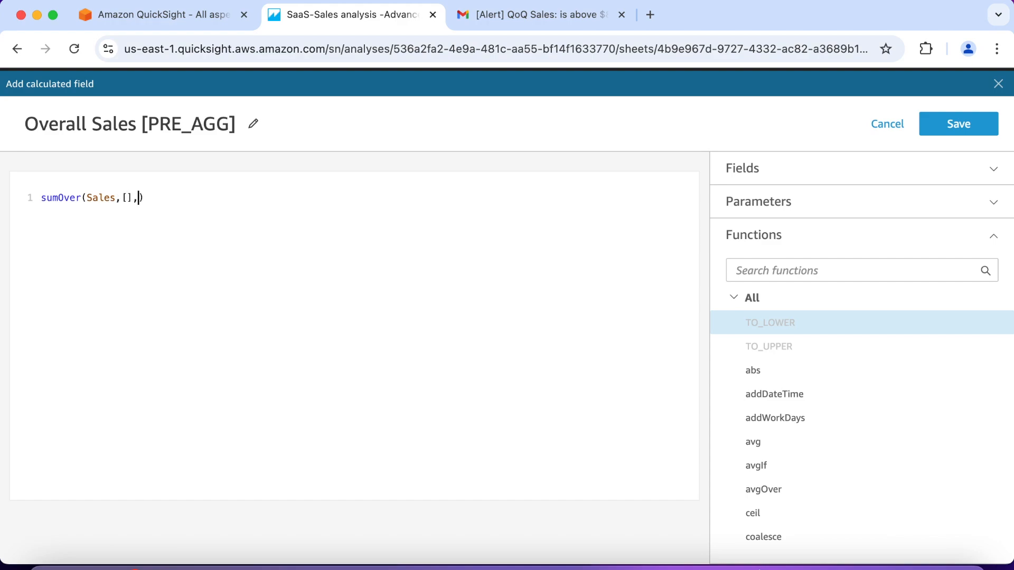
text(PRE_)
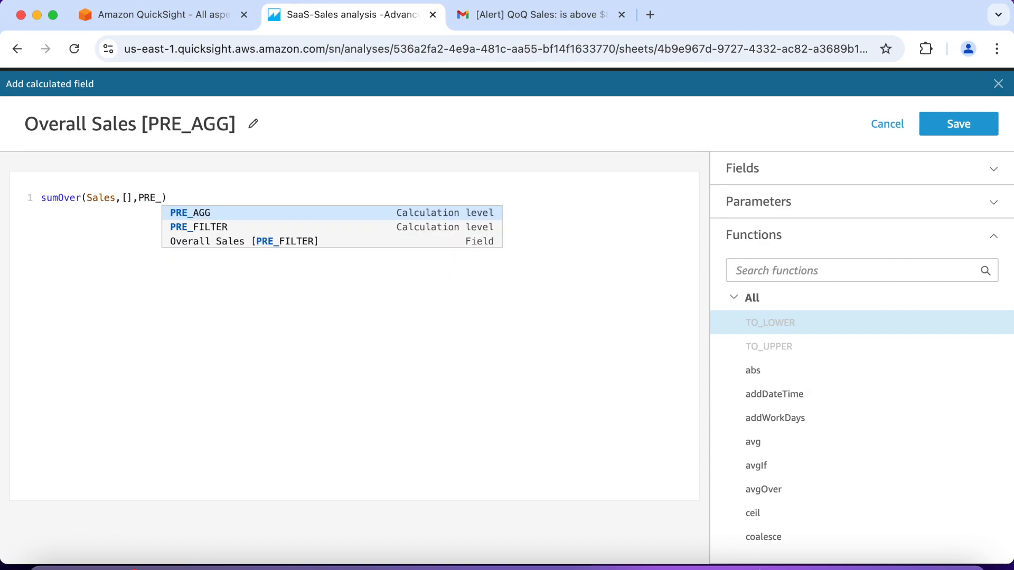
text(AGG)
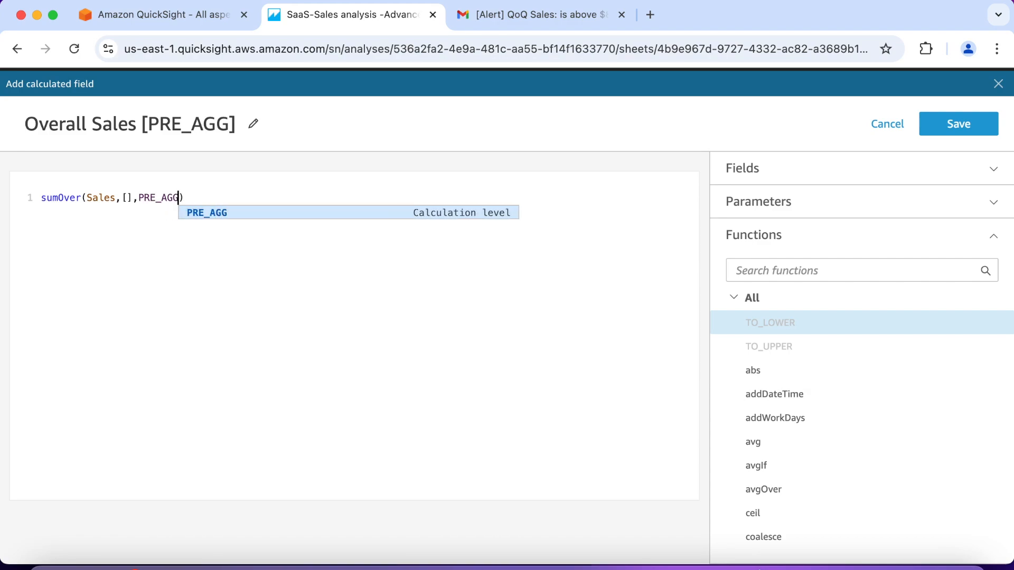
text())
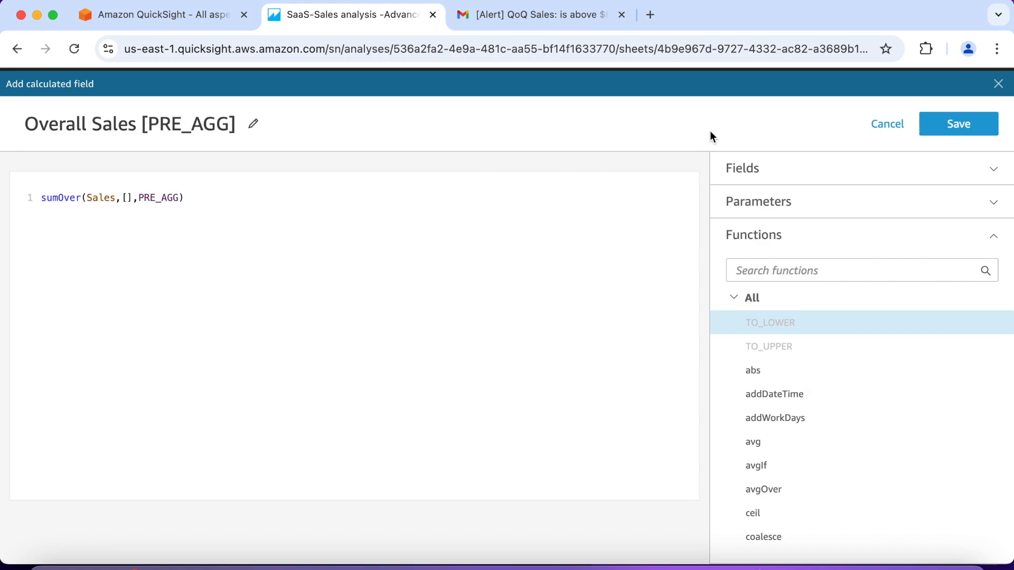
click(958, 124)
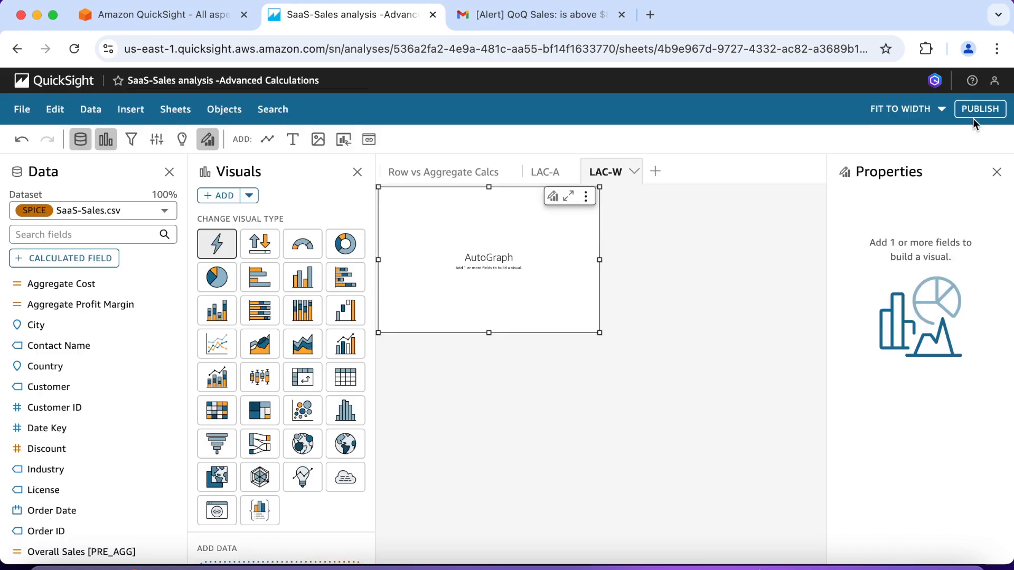
- Start another calculated field named Overall Sales [POST_AGG_FILTER]
click(82, 257)
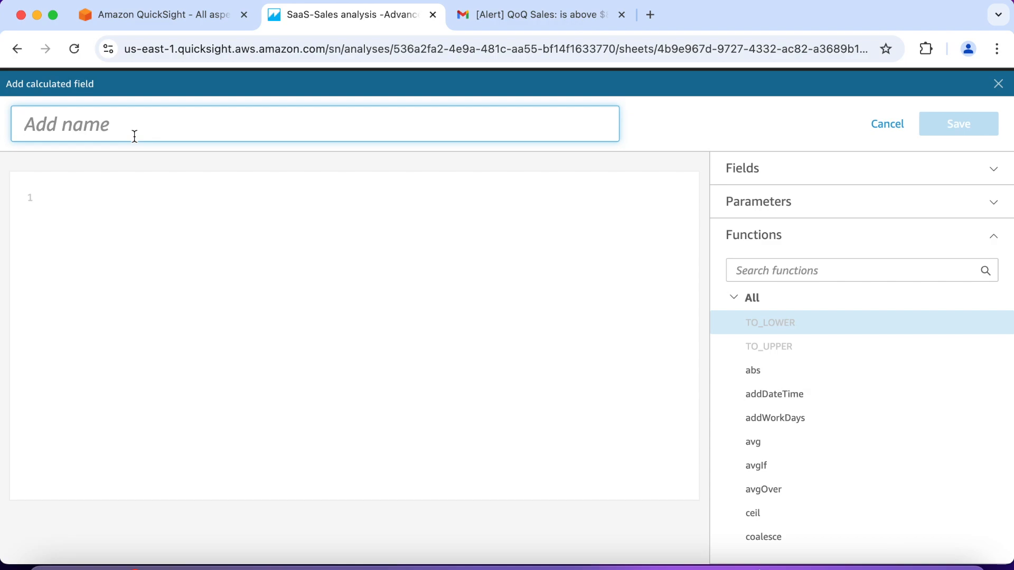
text(Overall Sales )
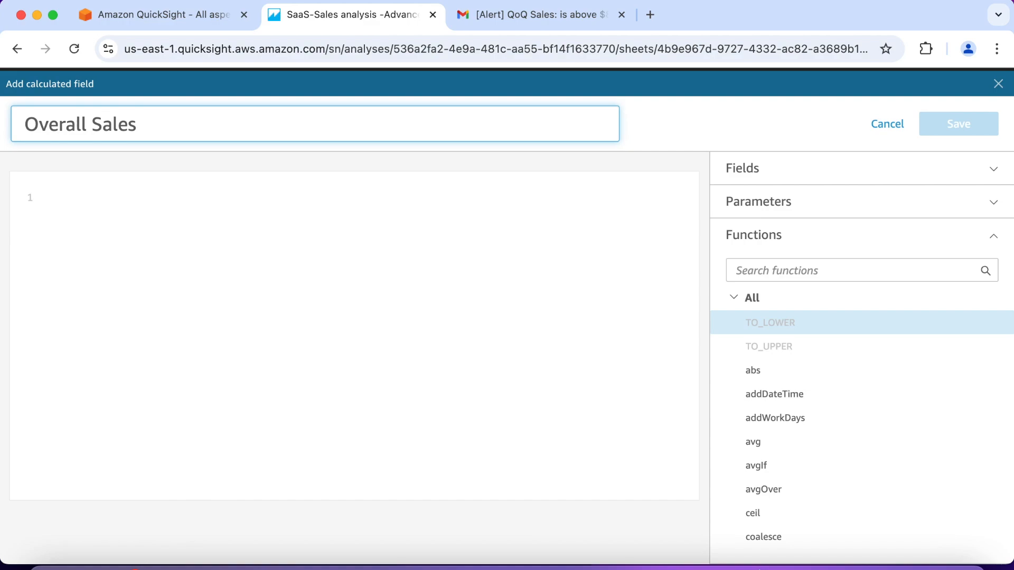
text([POST_AGG_FILTER)
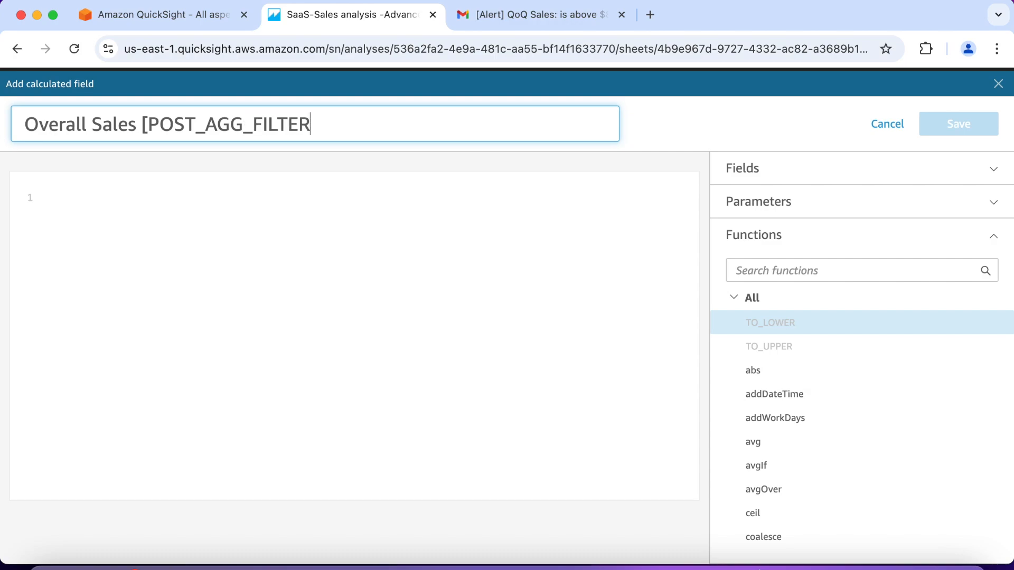
text(])
- Begin the calculated field's formula with sumOver applied to the aggregated measure sum(Sales)
click(97, 194)
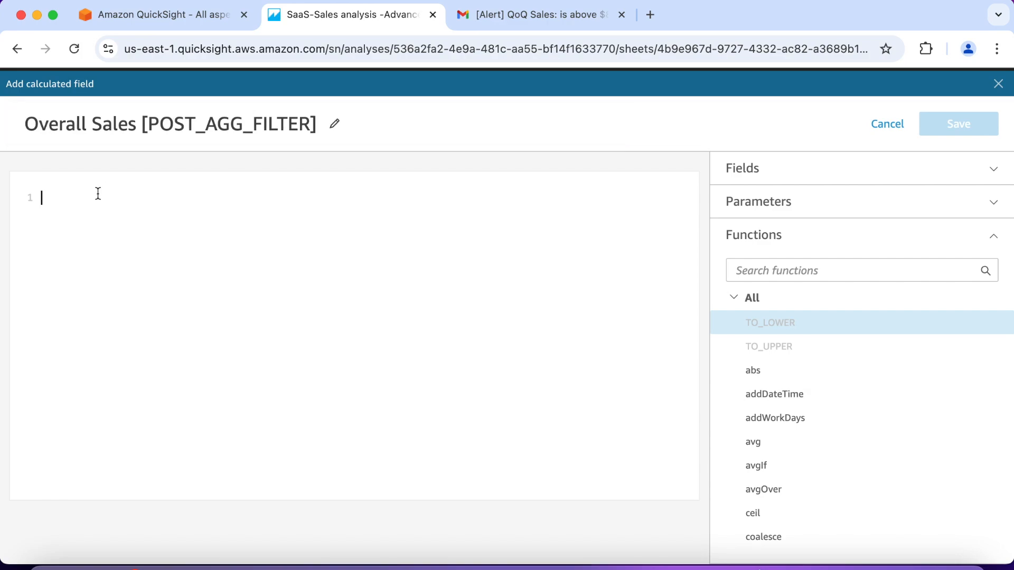
text(sumOver)
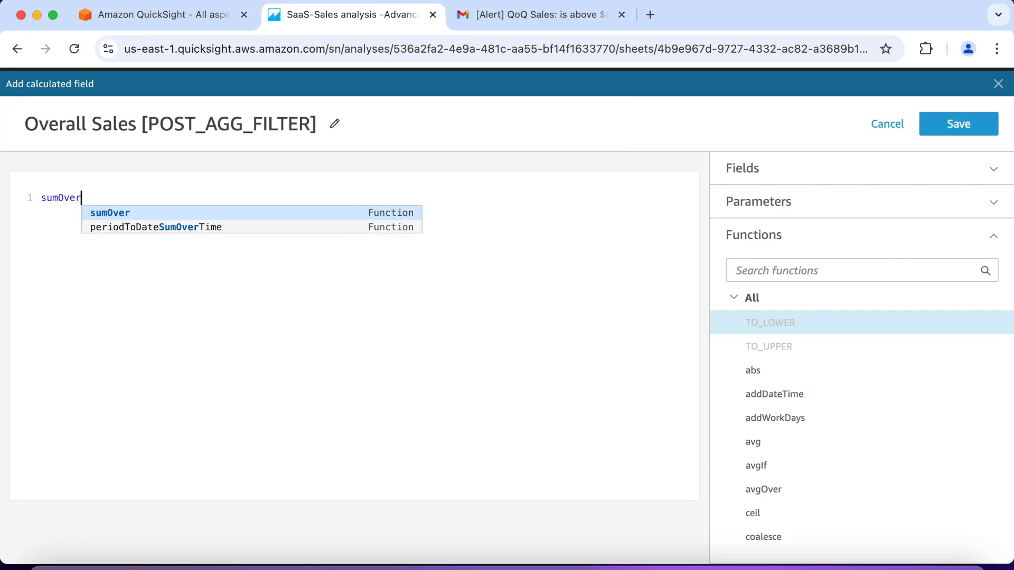
text(()
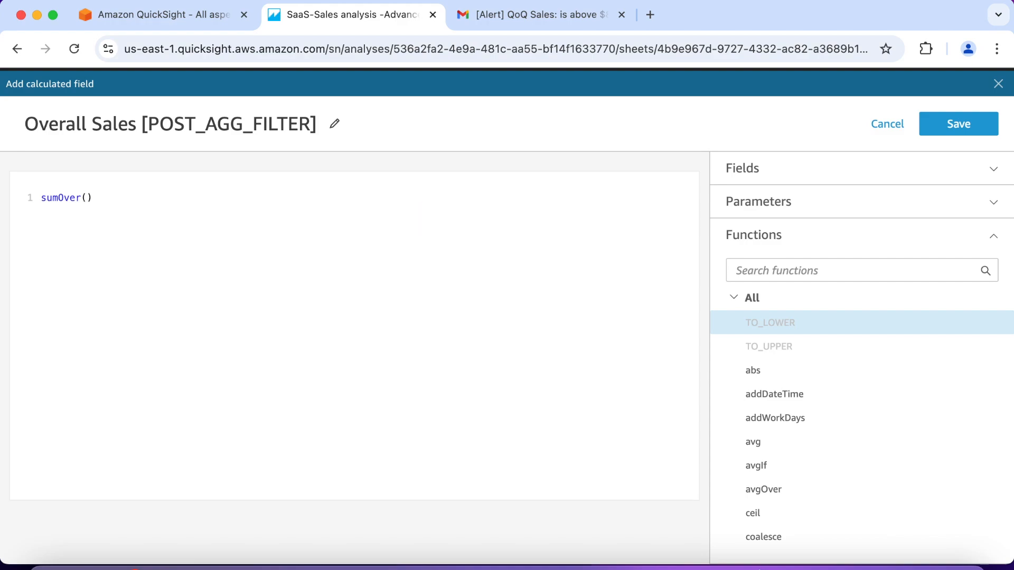
text(sum)
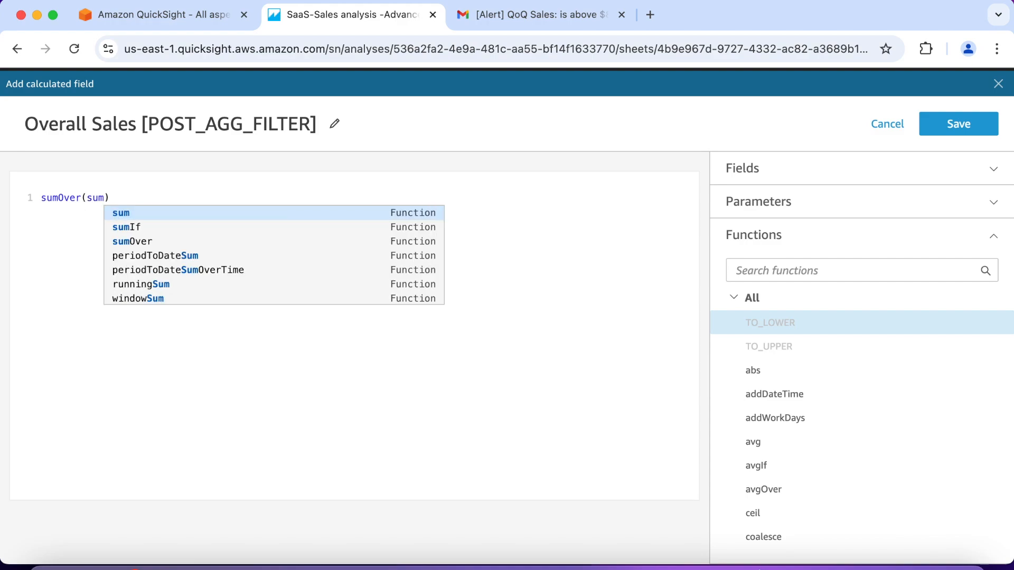
key(Escape)
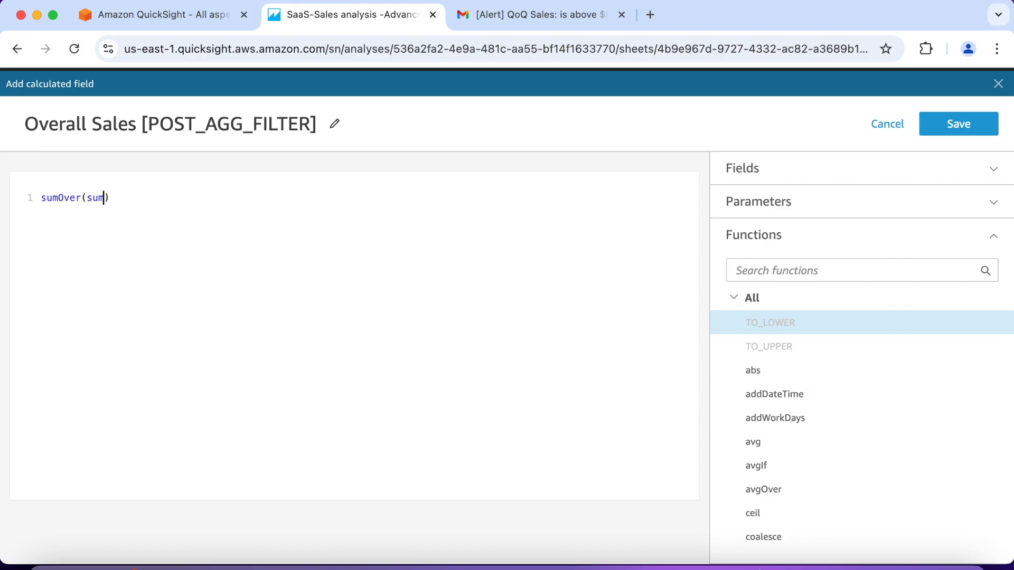
text((Sale)
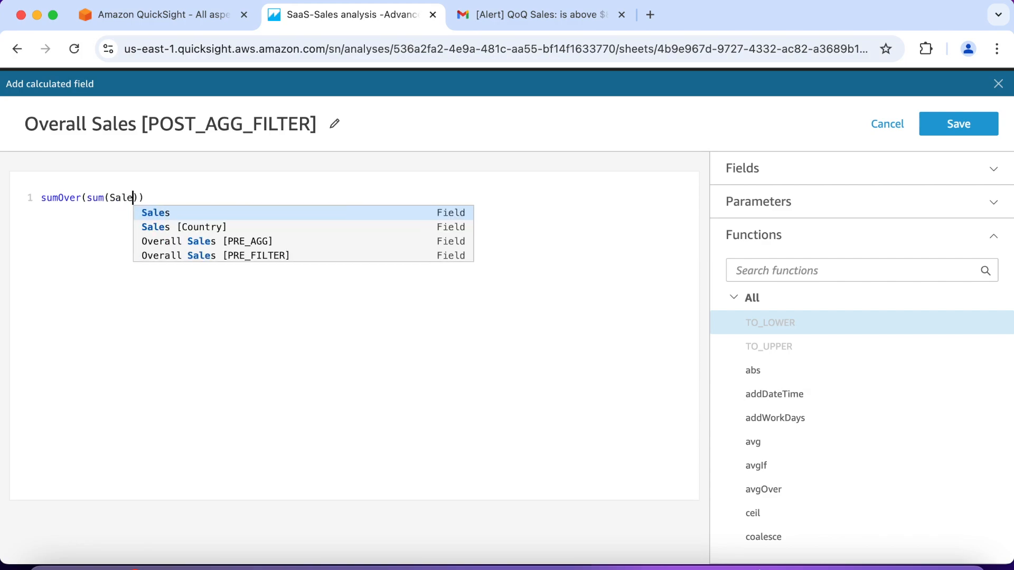
text(s)
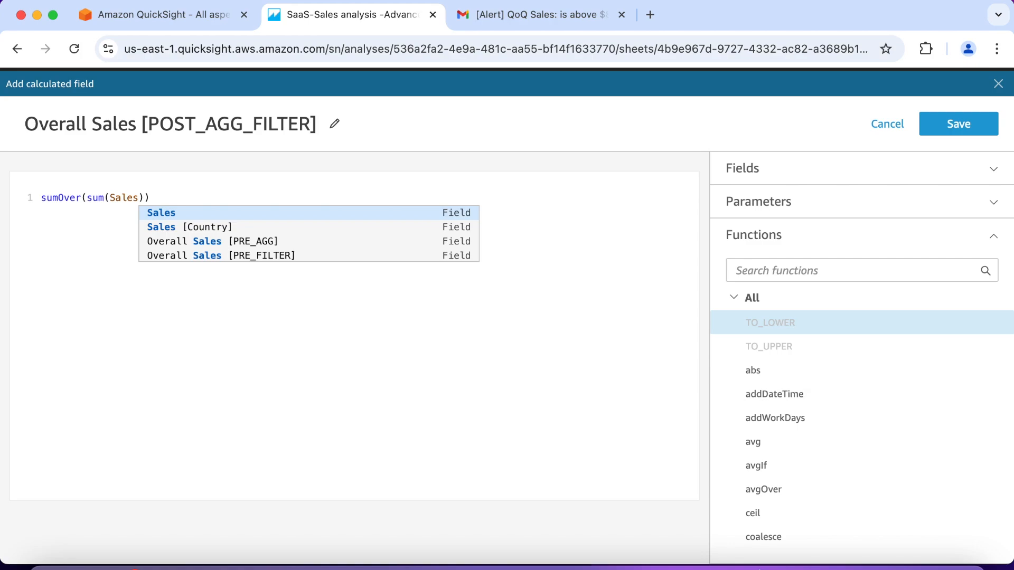
- Complete the sumOver formula with an empty partition list and the POST_AGG_FILTER level, and save the calculated field
text(),)
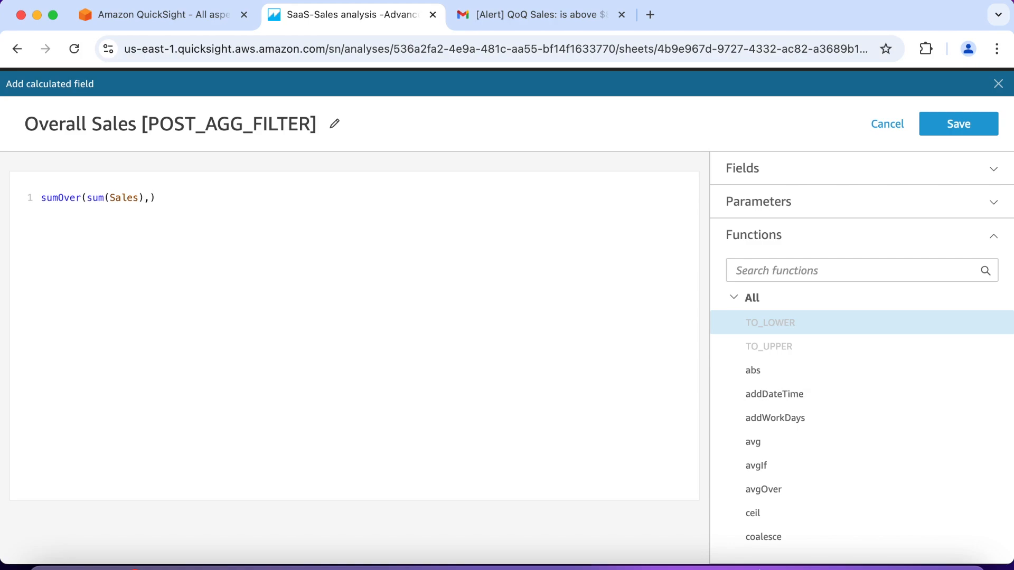
text([],)
text(POST)
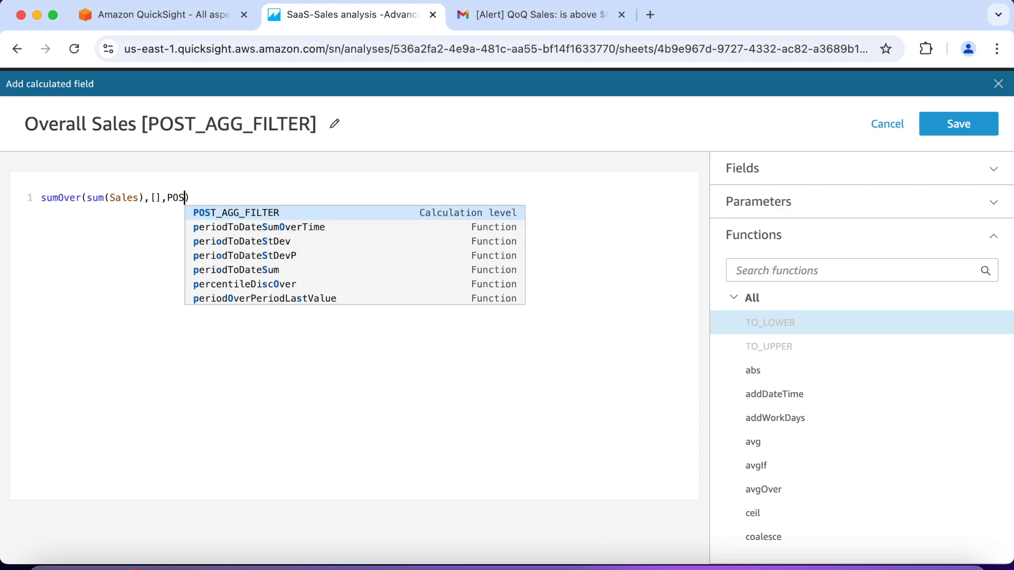
text(_)
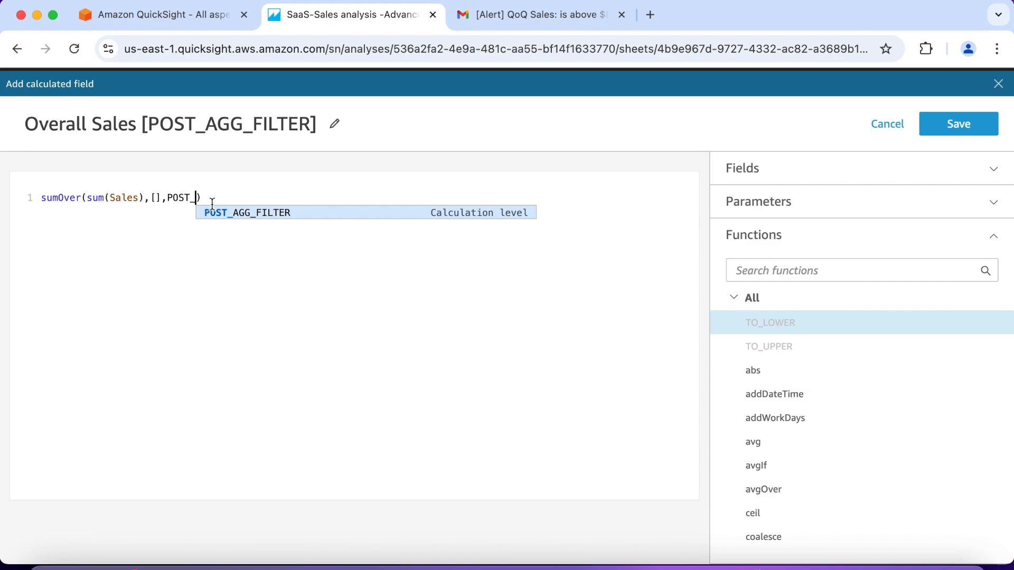
click(238, 215)
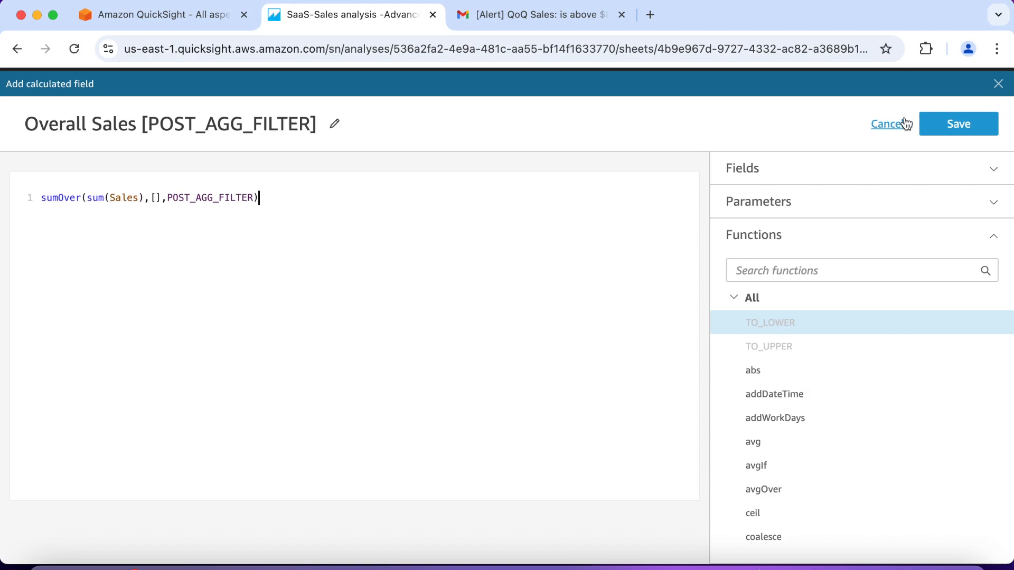
click(933, 118)
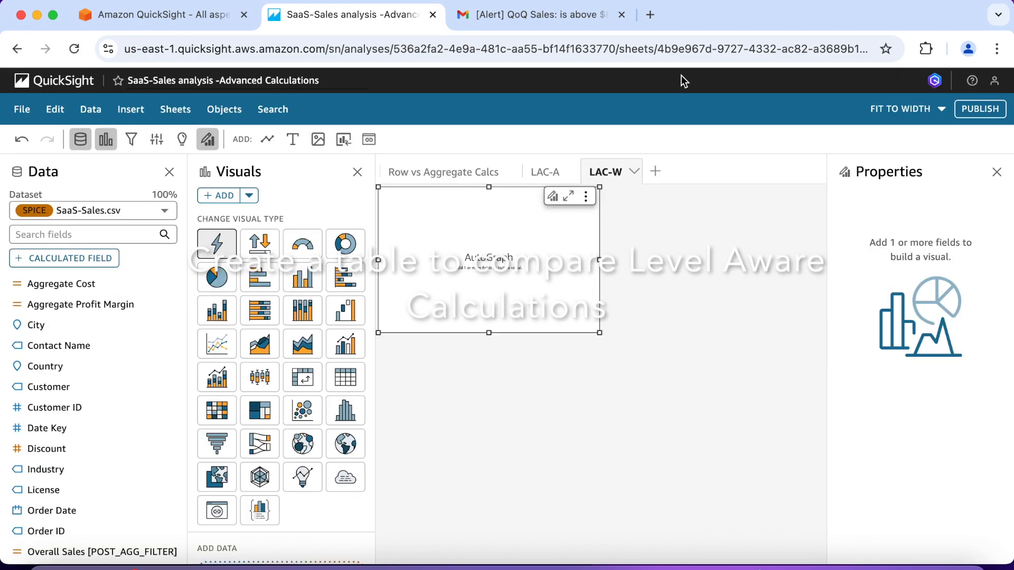
- Turn the empty visual on the LAC-W sheet into a table grouped by Industry with Sales as the value
click(346, 378)
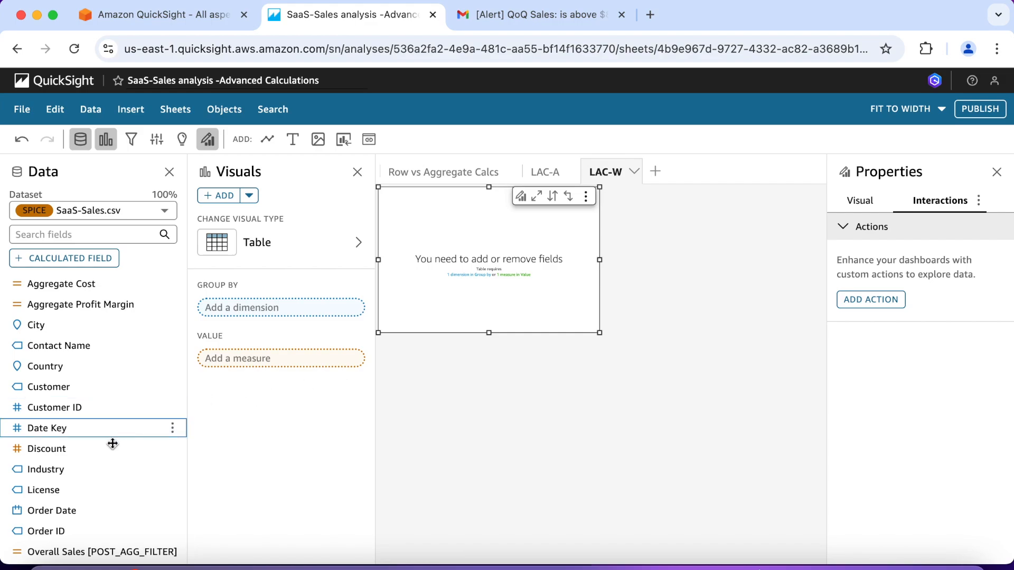
click(76, 472)
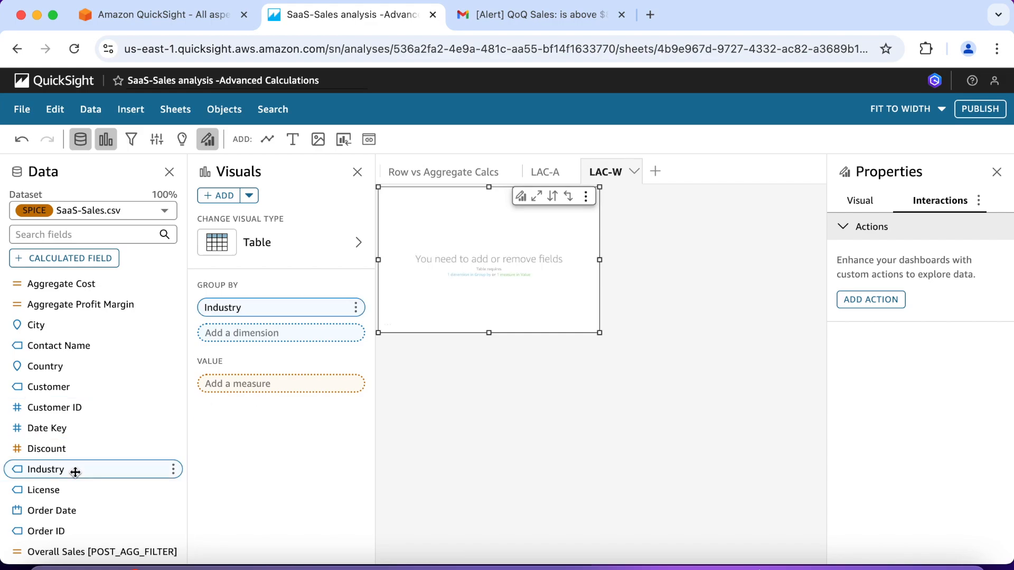
scroll(76, 472, down, 5)
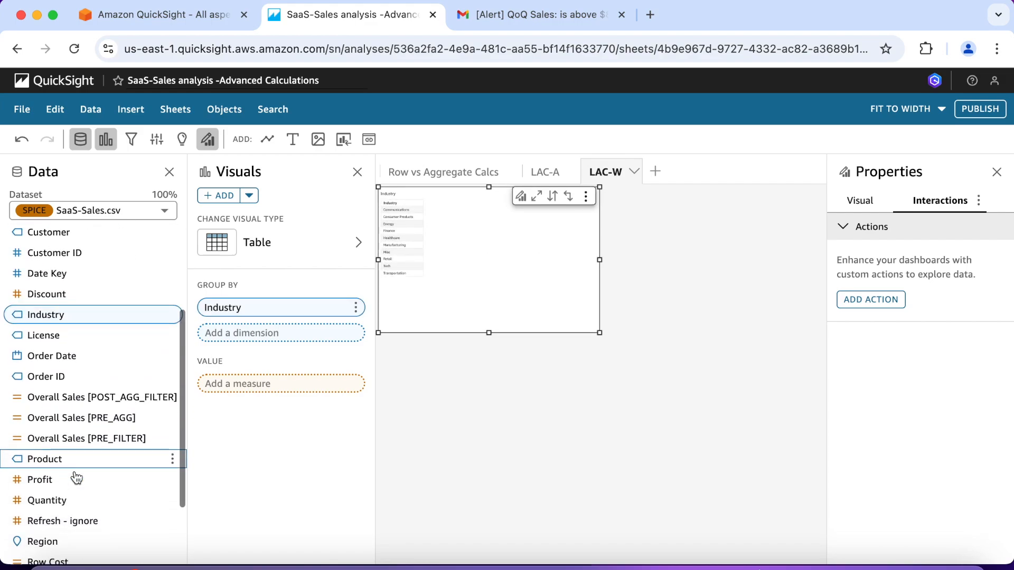
scroll(75, 477, down, 1)
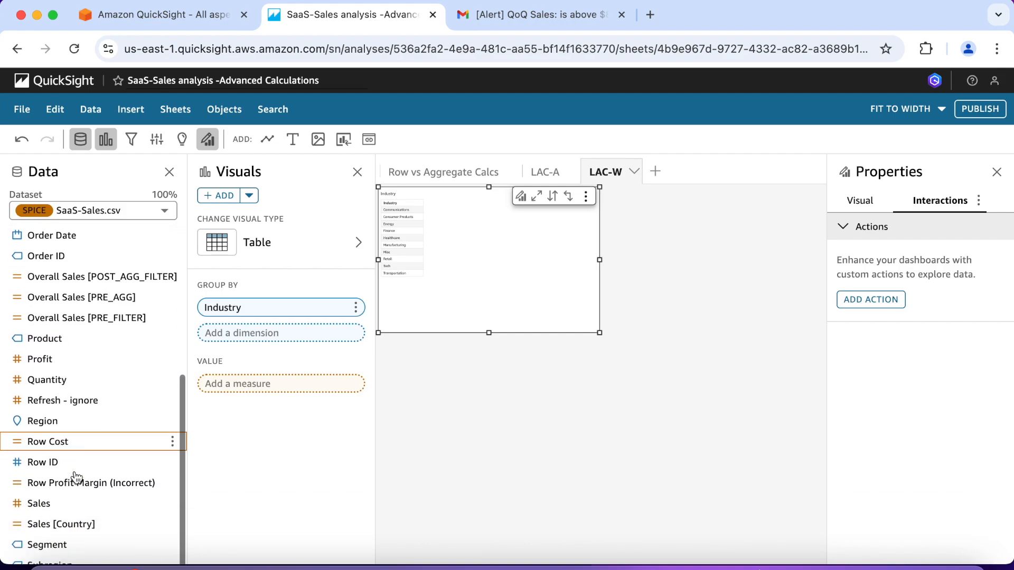
click(67, 506)
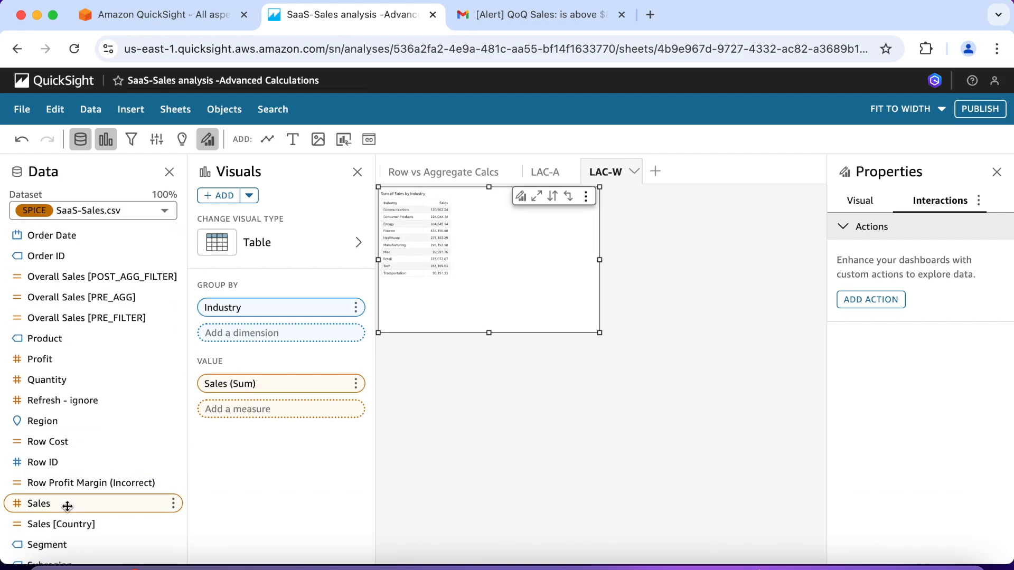
- Add the Overall Sales [PRE_FILTER], [PRE_AGG] and [POST_AGG_FILTER] calculated fields as values in the Industry table
scroll(67, 506, down, 2)
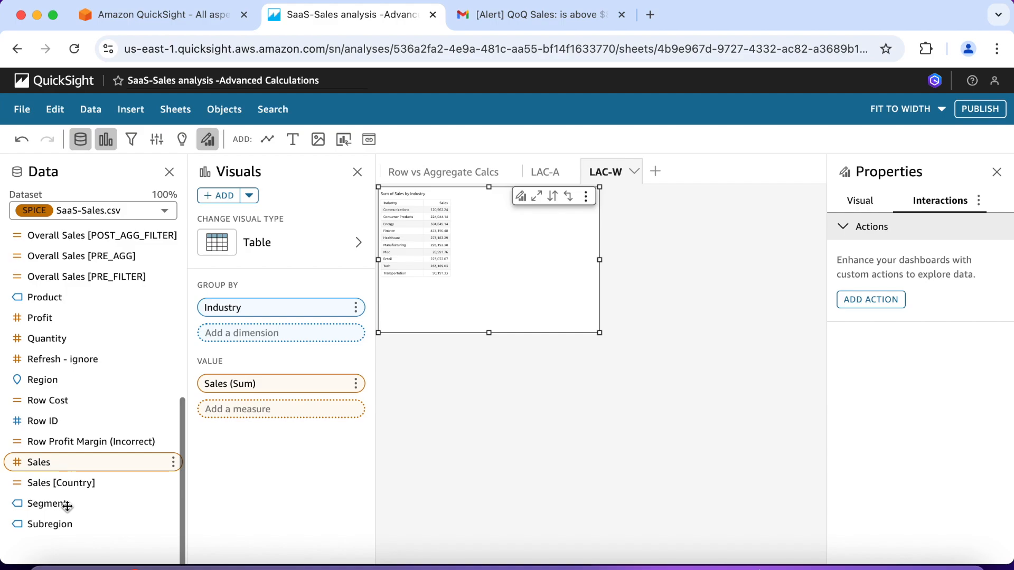
scroll(67, 505, up, 2)
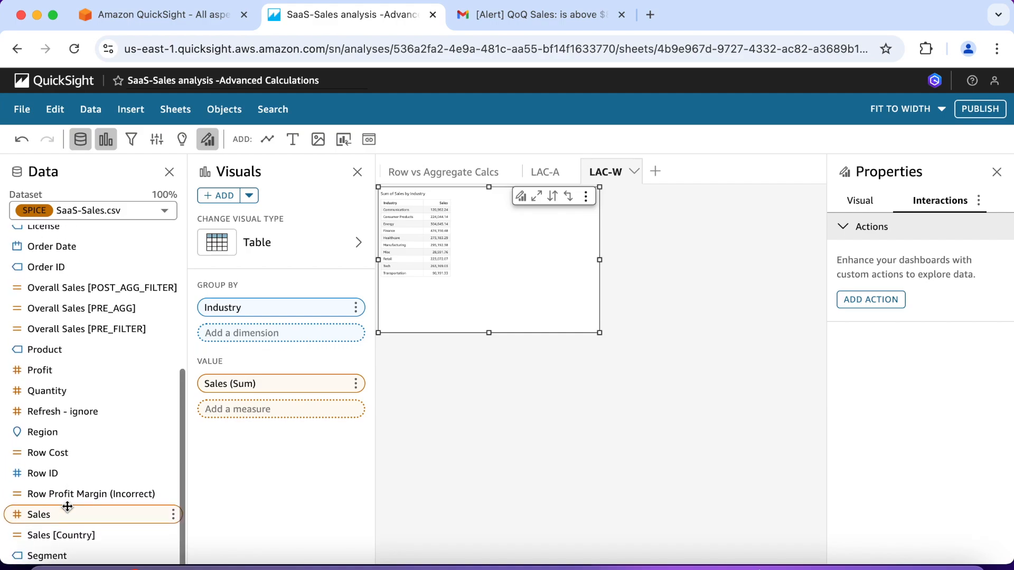
click(77, 330)
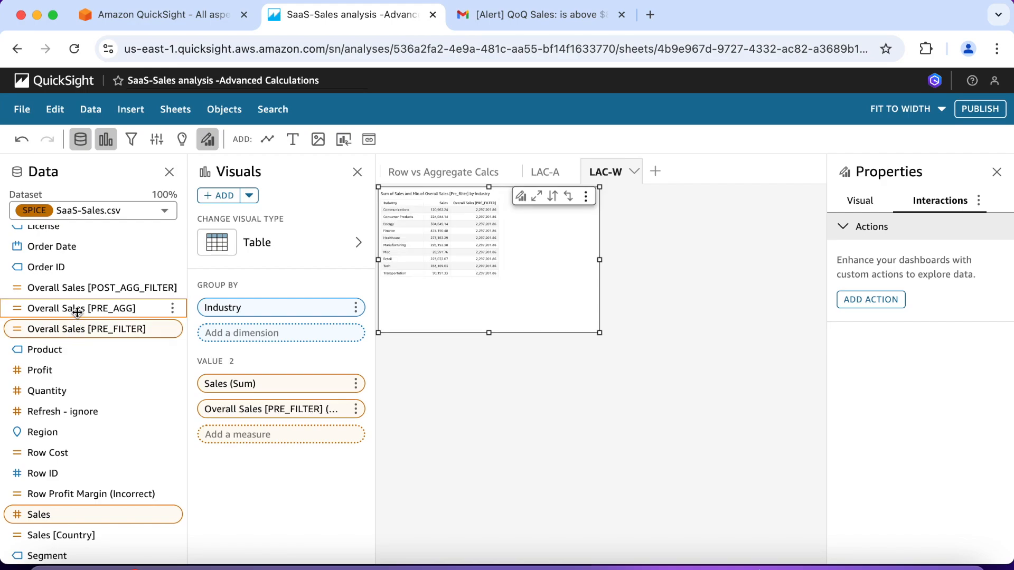
click(78, 312)
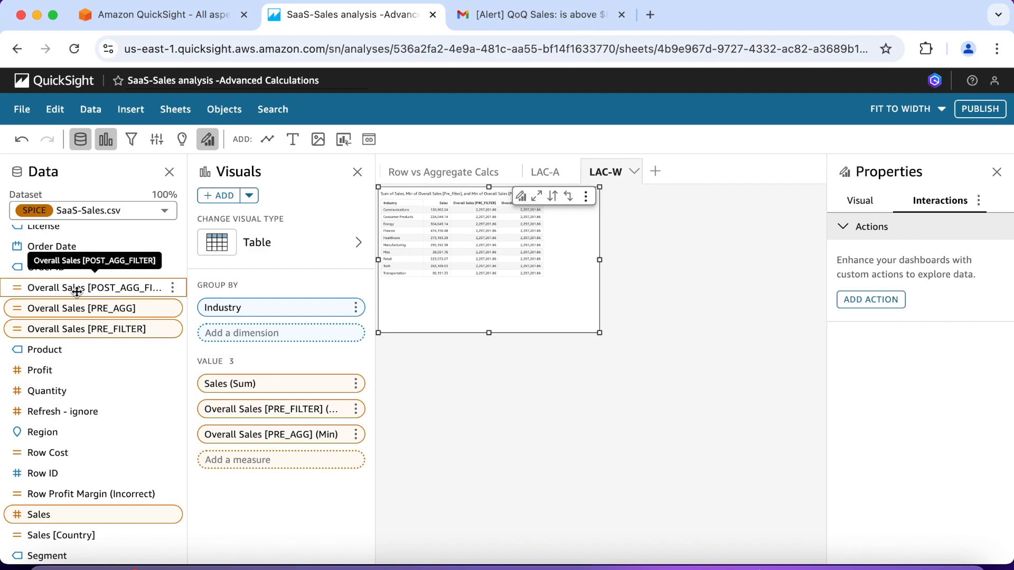
click(77, 288)
scroll(69, 406, up, 3)
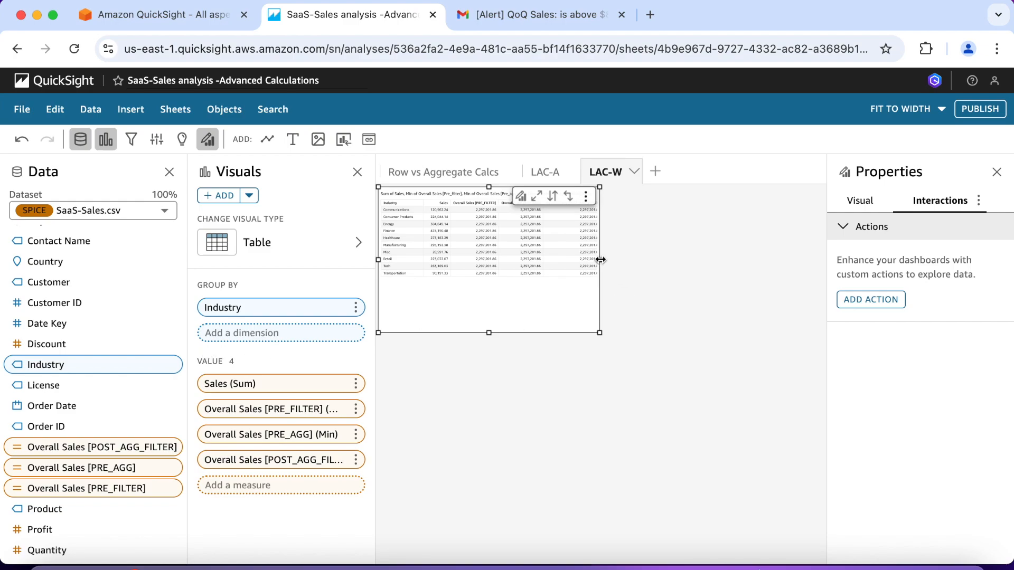
- Widen the Industry table until all its columns fit, and show its totals row
drag(601, 260, 679, 259)
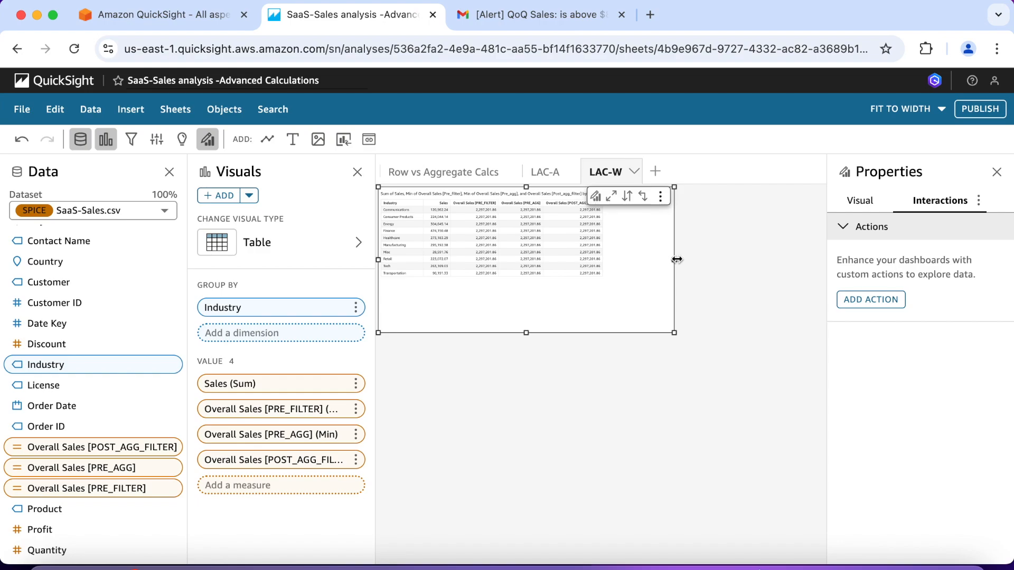
drag(674, 260, 711, 260)
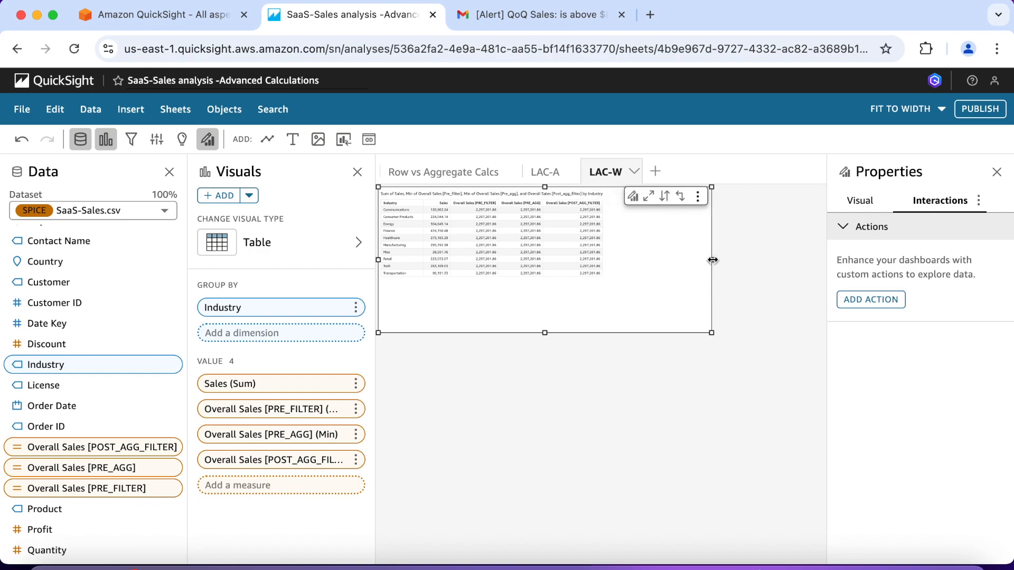
click(698, 198)
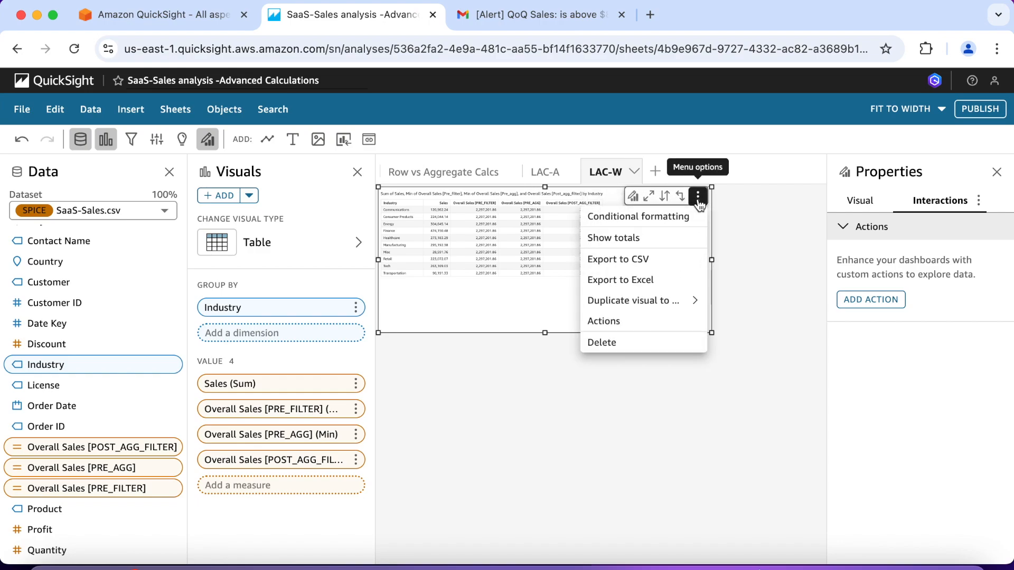
click(678, 238)
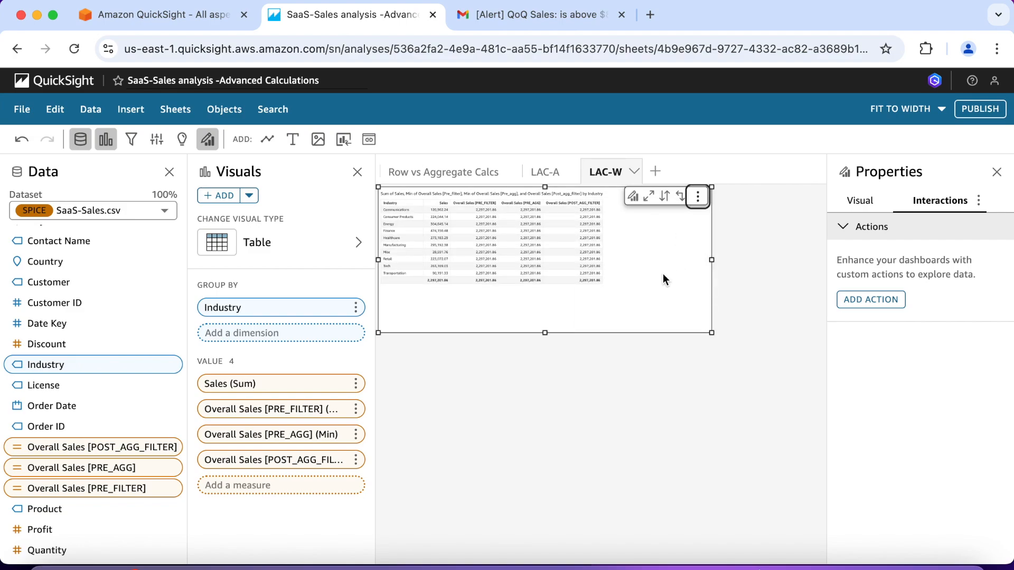
- Maximize the table, look across its Overall Sales columns, and sort the rows by Sales in descending order
click(647, 199)
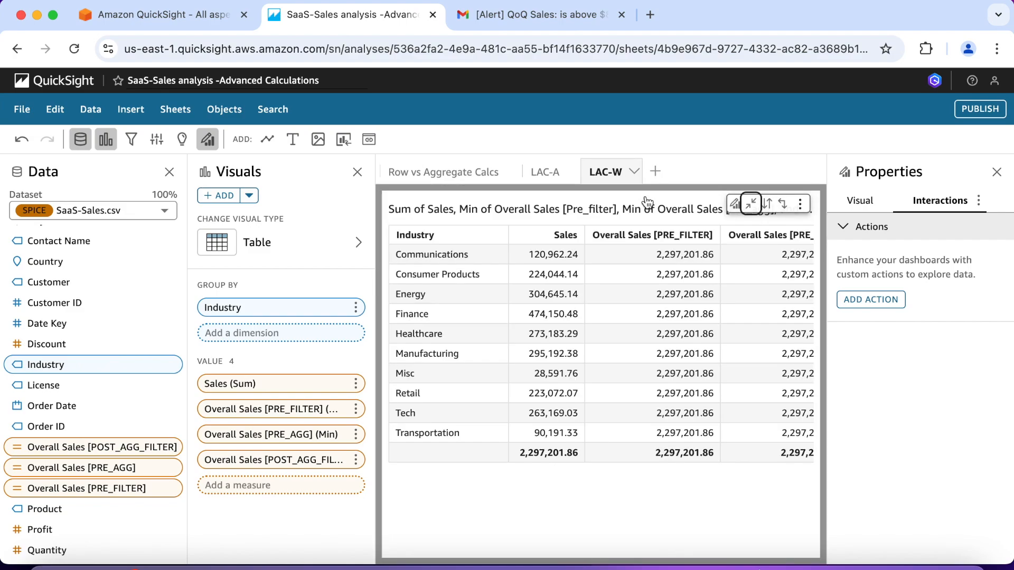
scroll(671, 362, right, 5)
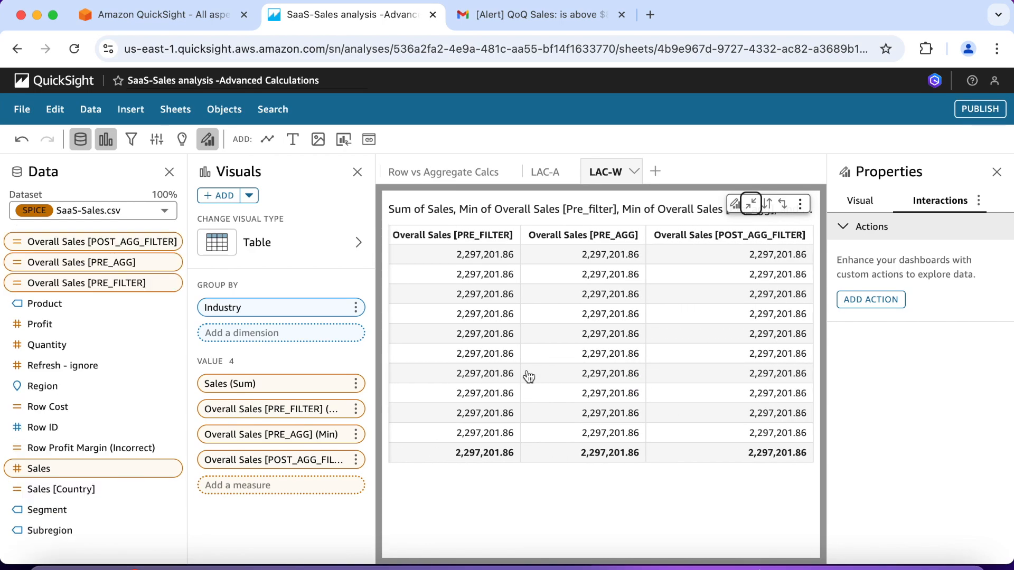
scroll(528, 378, left, 5)
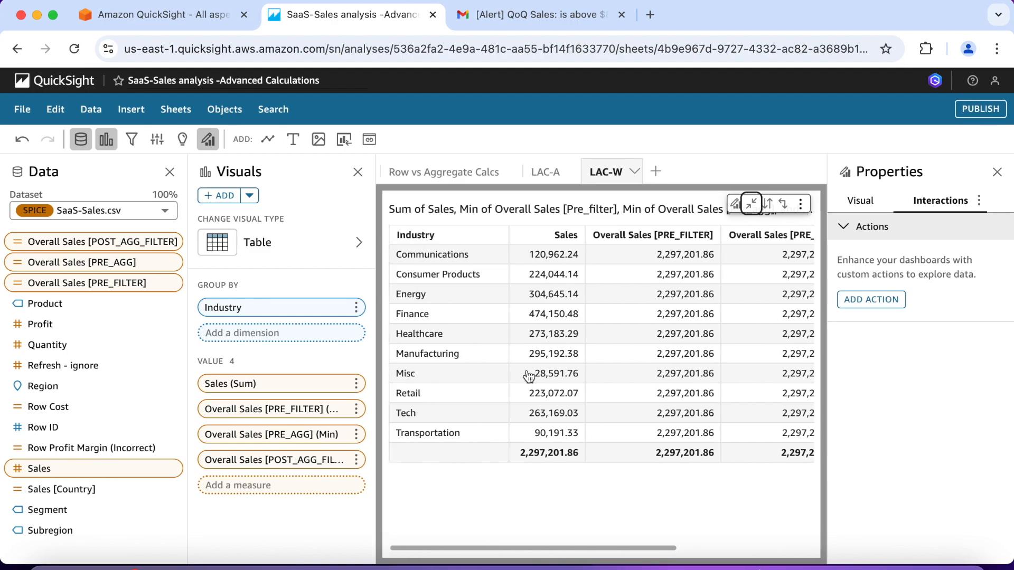
click(564, 236)
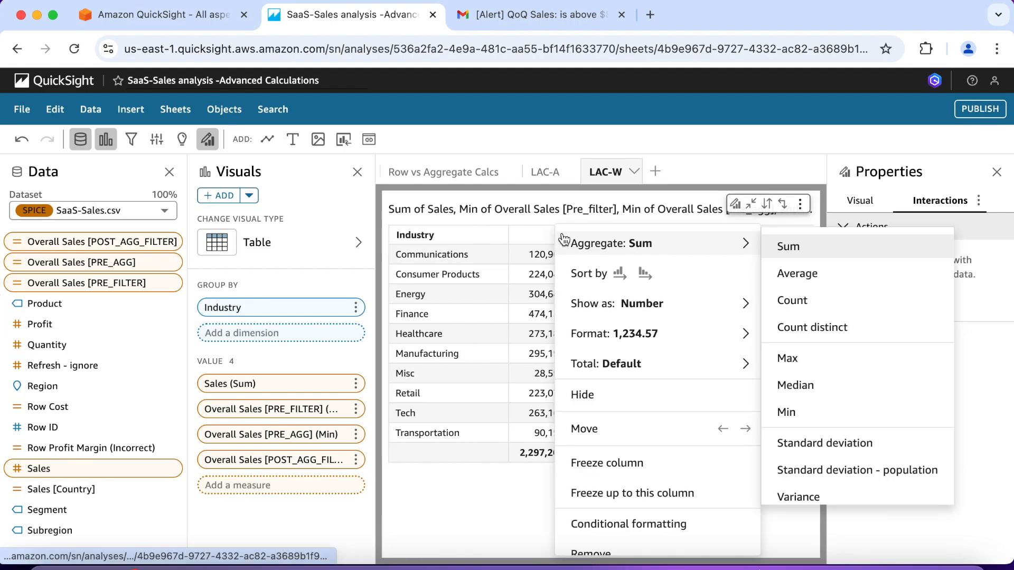
click(648, 278)
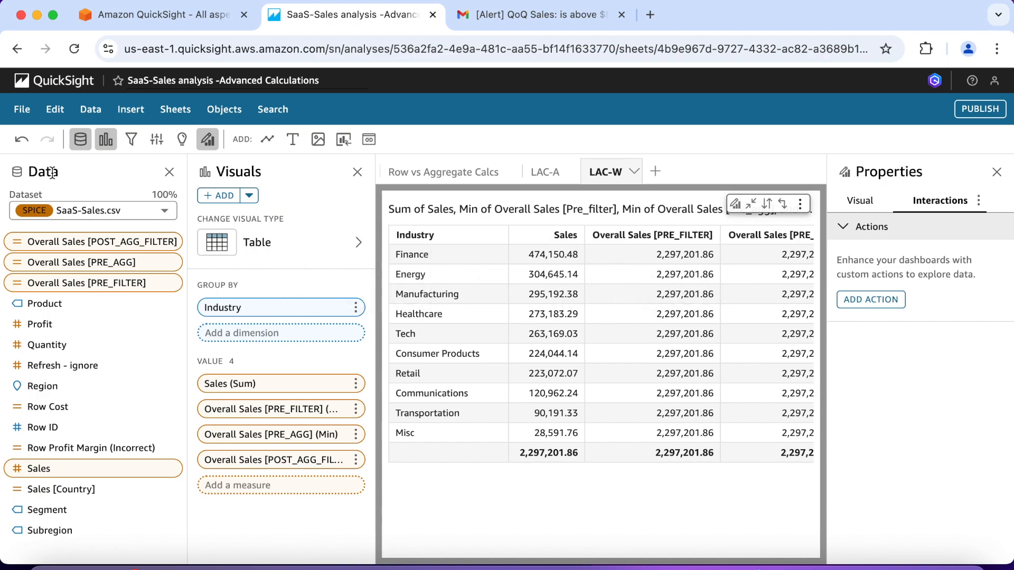
- Add a filter on Industry and apply it to all visuals on this sheet
click(133, 142)
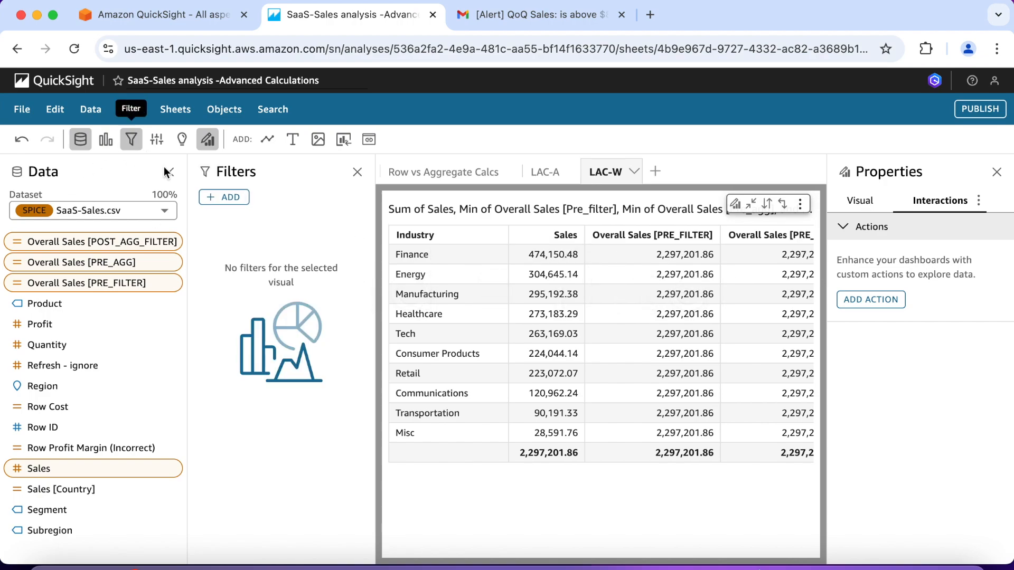
click(235, 200)
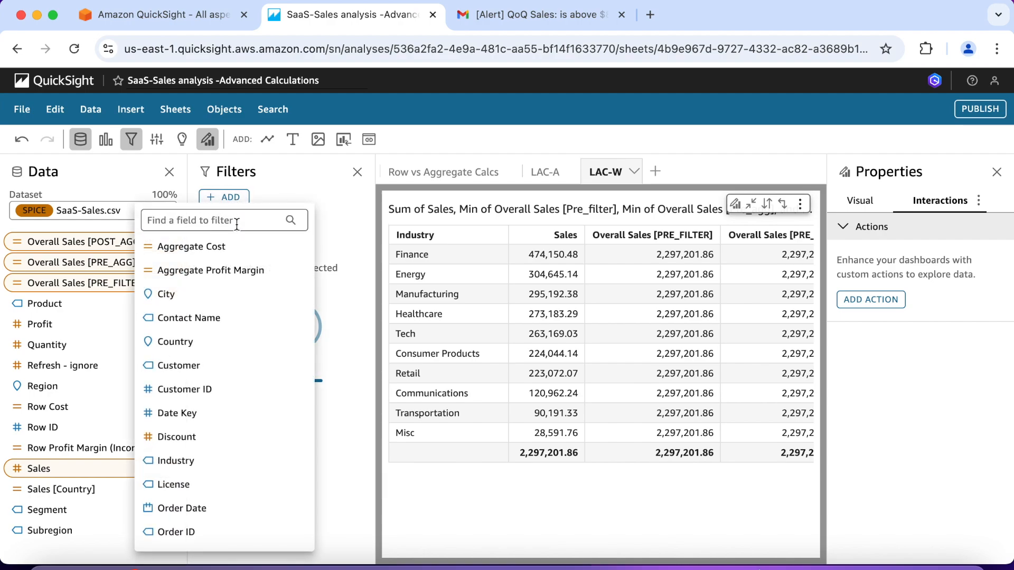
click(196, 460)
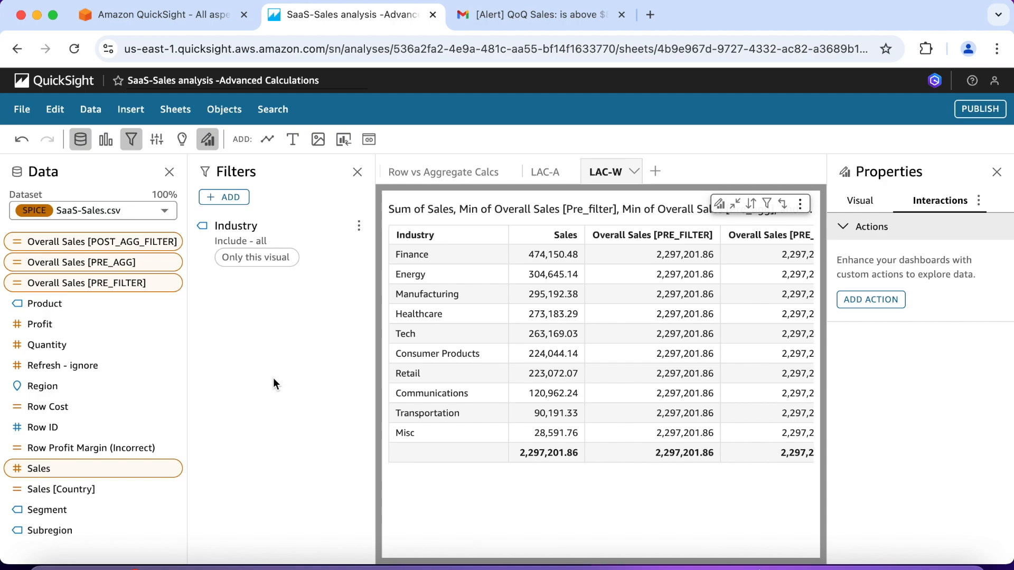
click(306, 235)
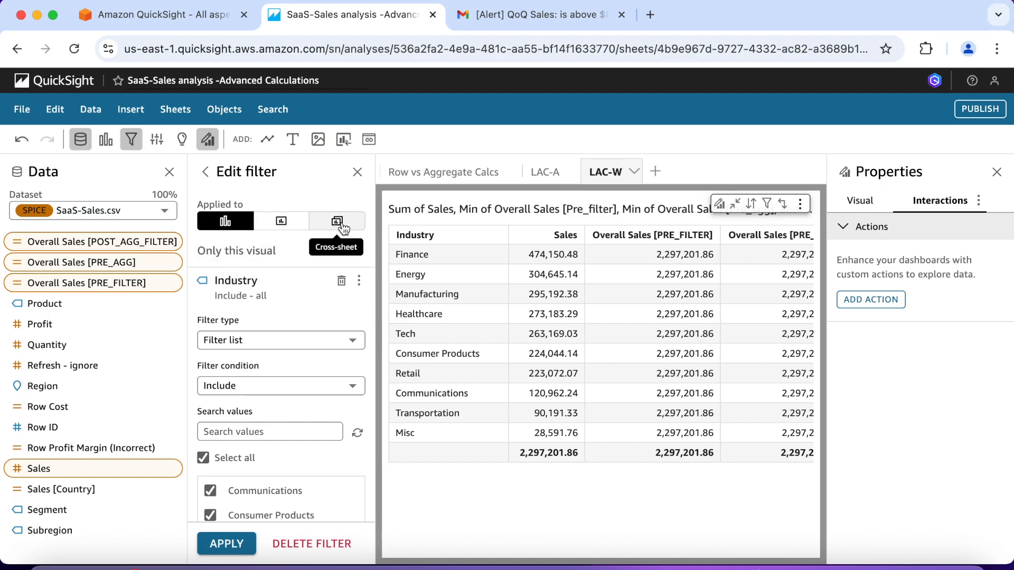
click(285, 224)
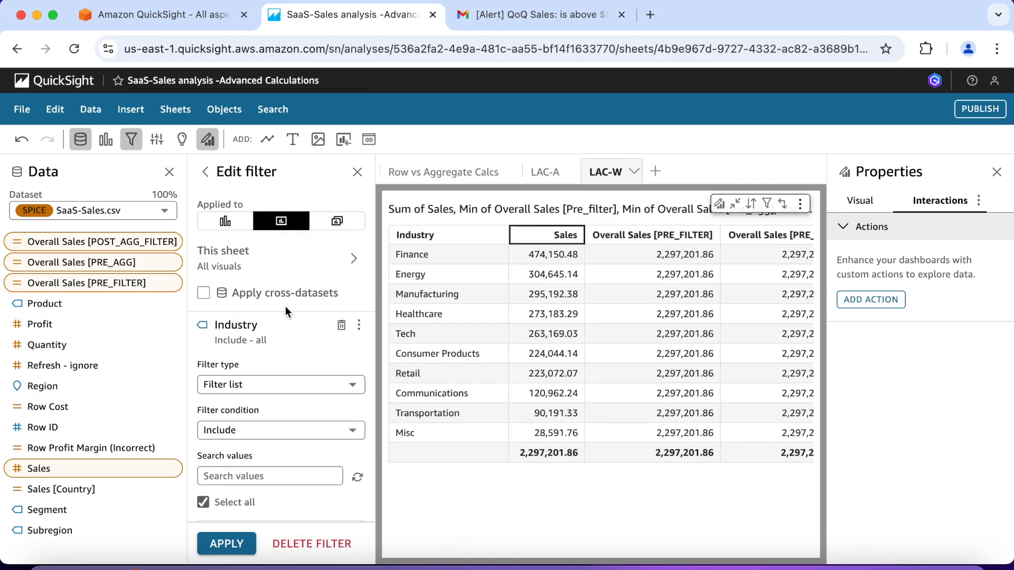
- Add a control for the Industry filter inside this sheet, and restore the maximized table to its normal size
click(358, 325)
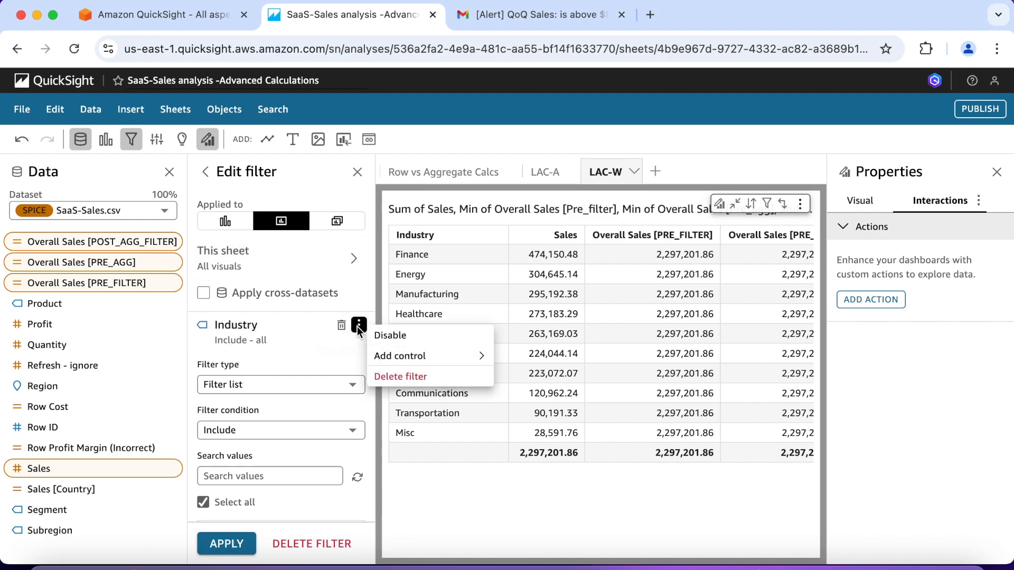
mouse_move(417, 356)
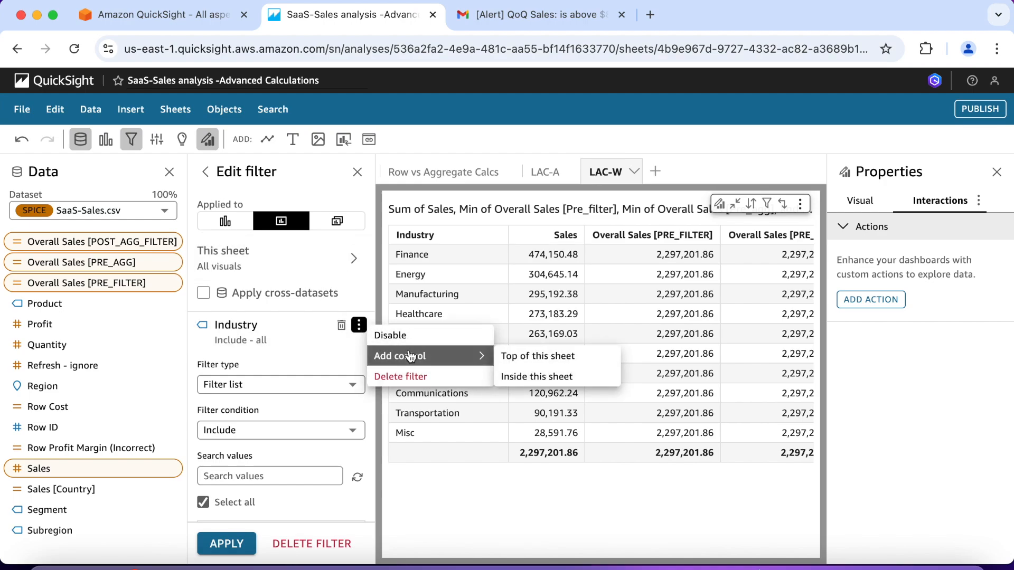
click(525, 376)
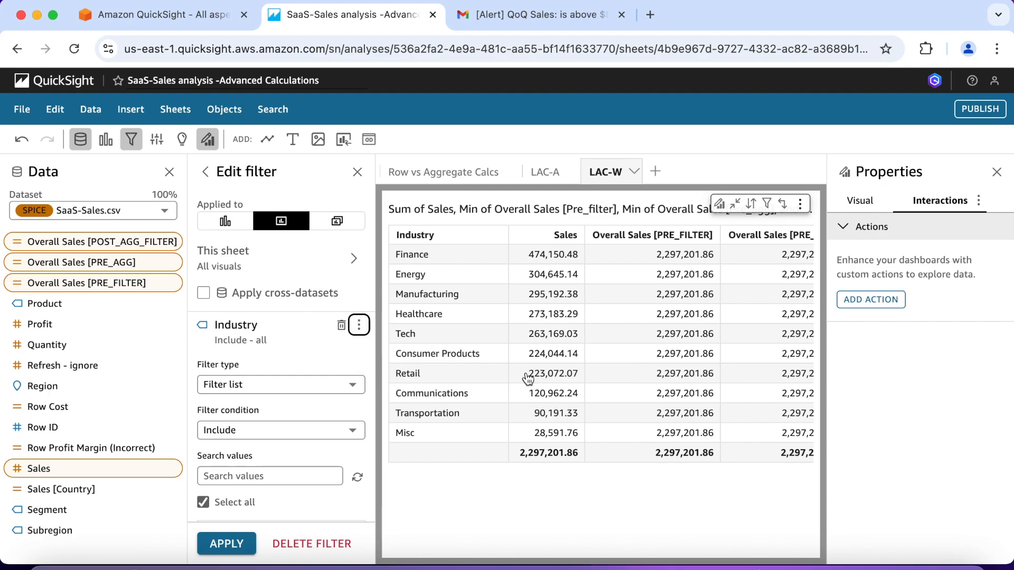
click(737, 205)
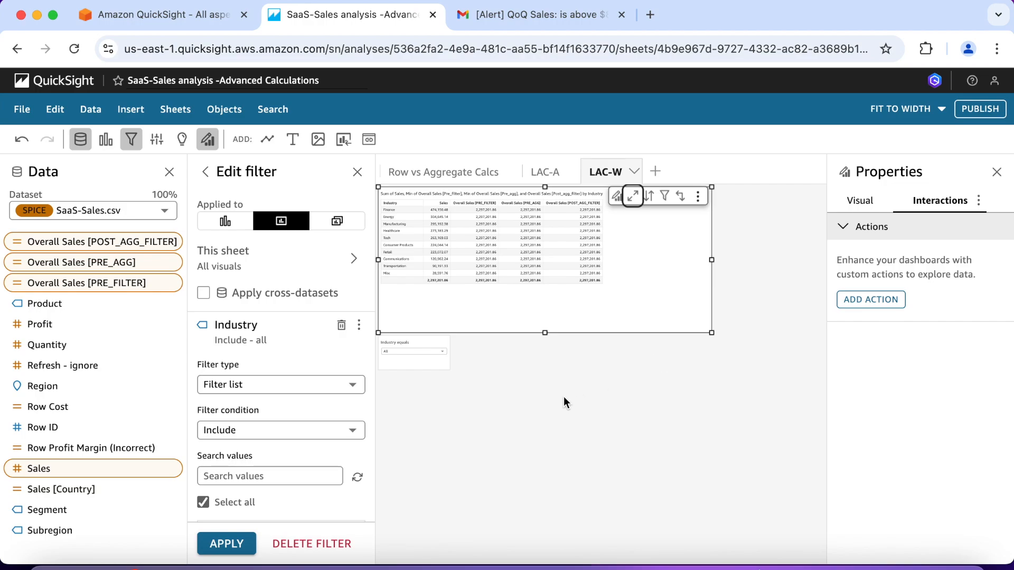
- Exclude Misc in the Industry control, and move the control above the table
mouse_move(443, 358)
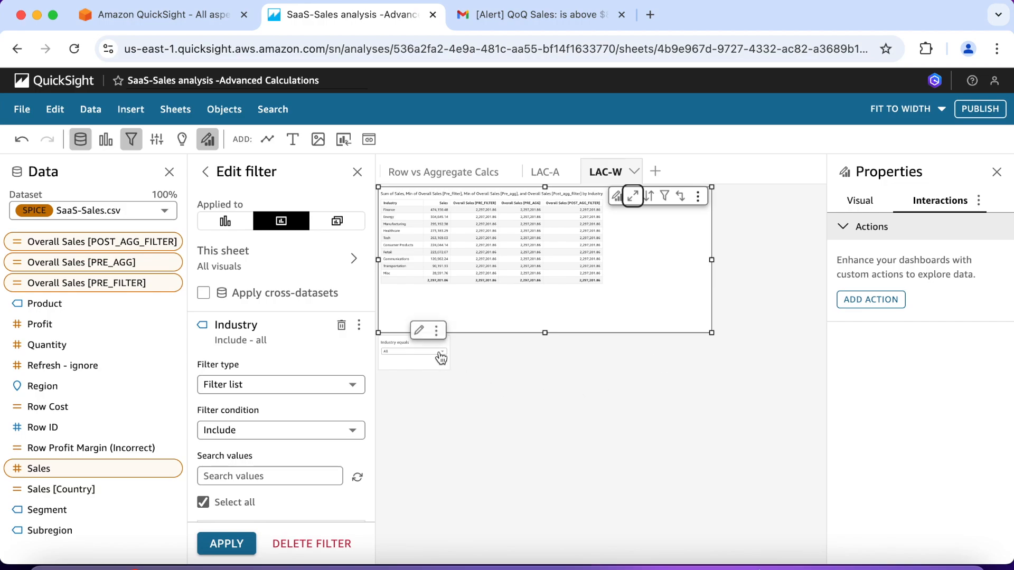
click(442, 358)
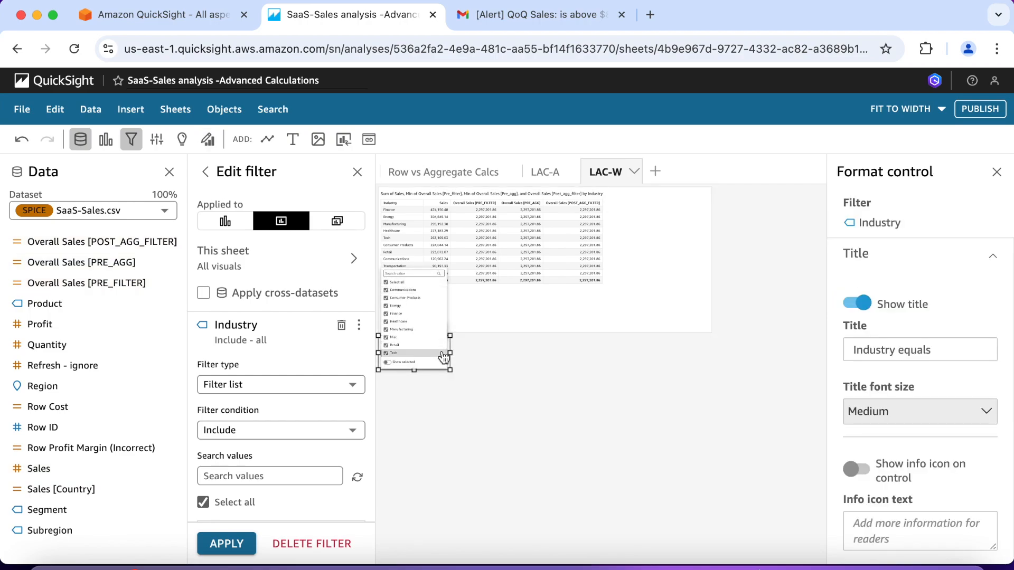
click(403, 342)
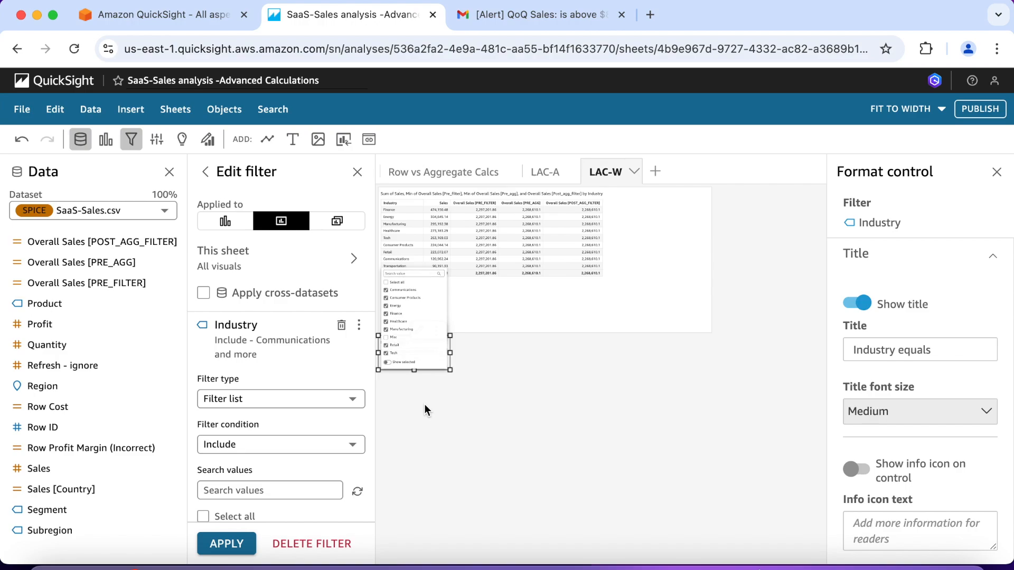
click(430, 363)
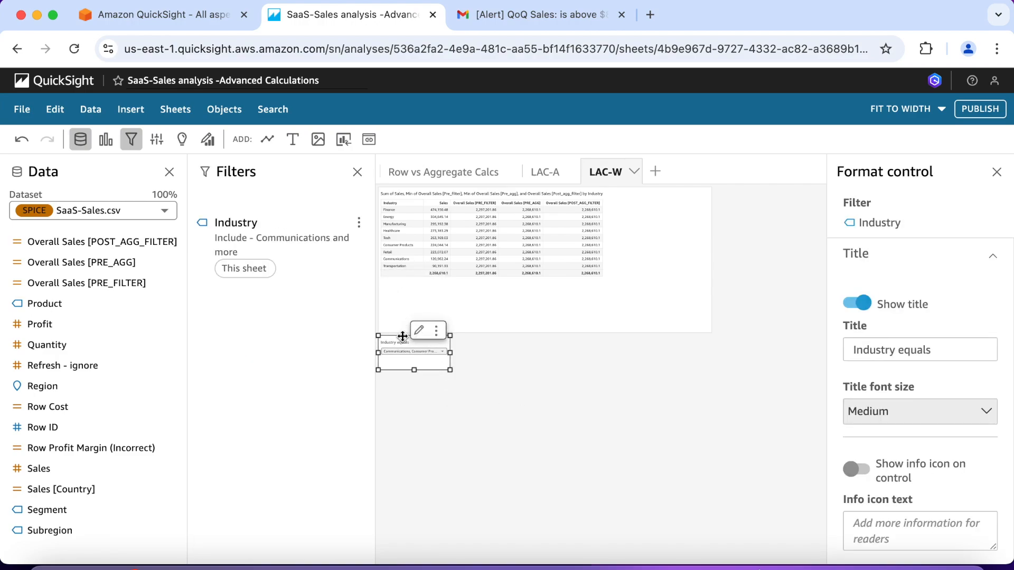
drag(402, 336, 404, 189)
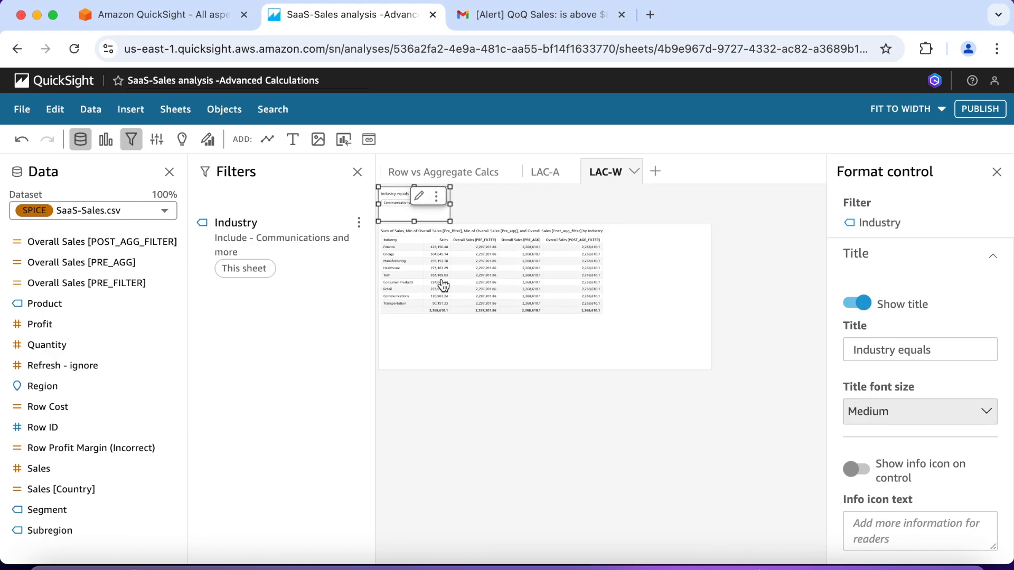
click(435, 404)
mouse_move(448, 212)
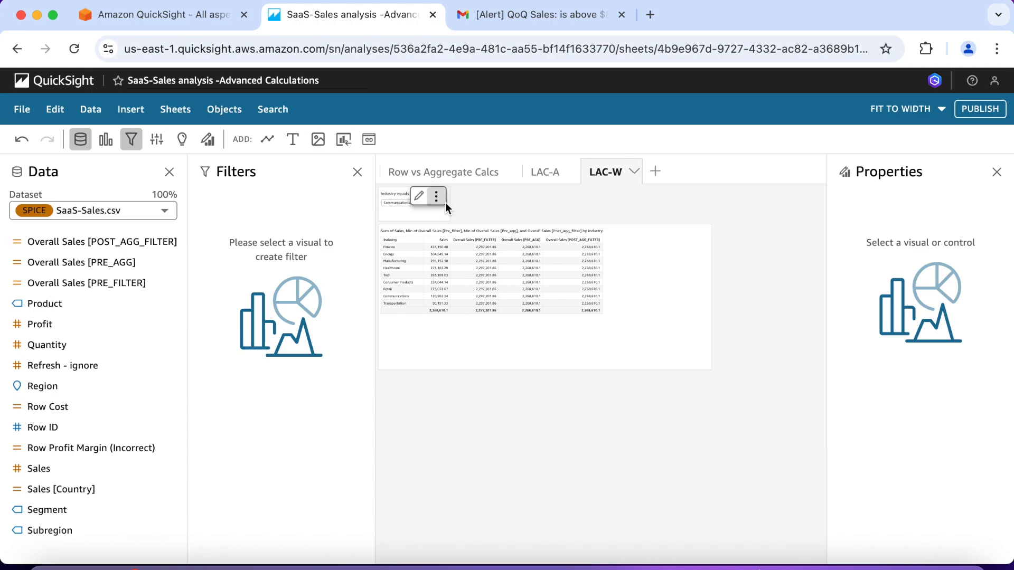
click(445, 201)
key(Escape)
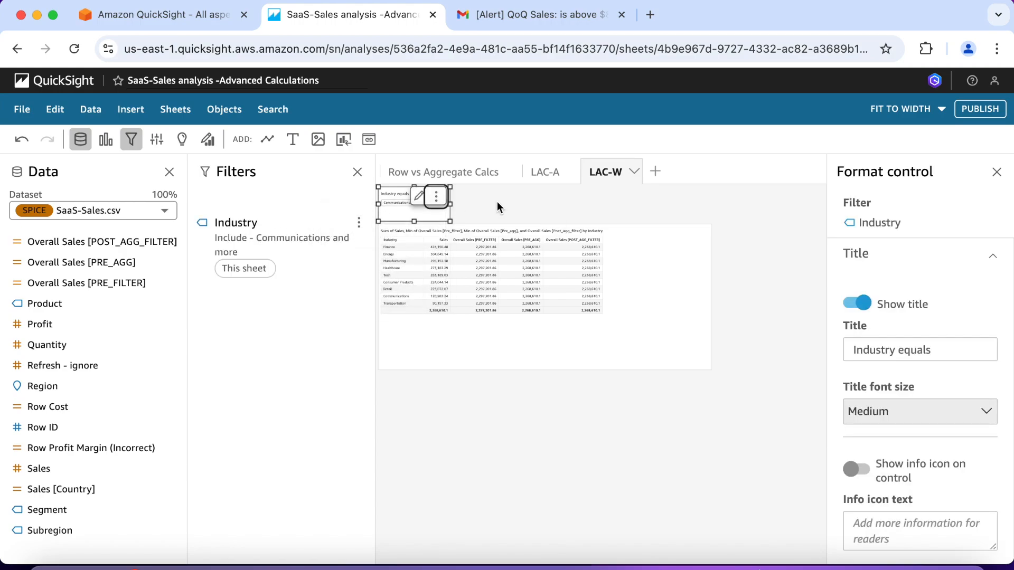
click(392, 205)
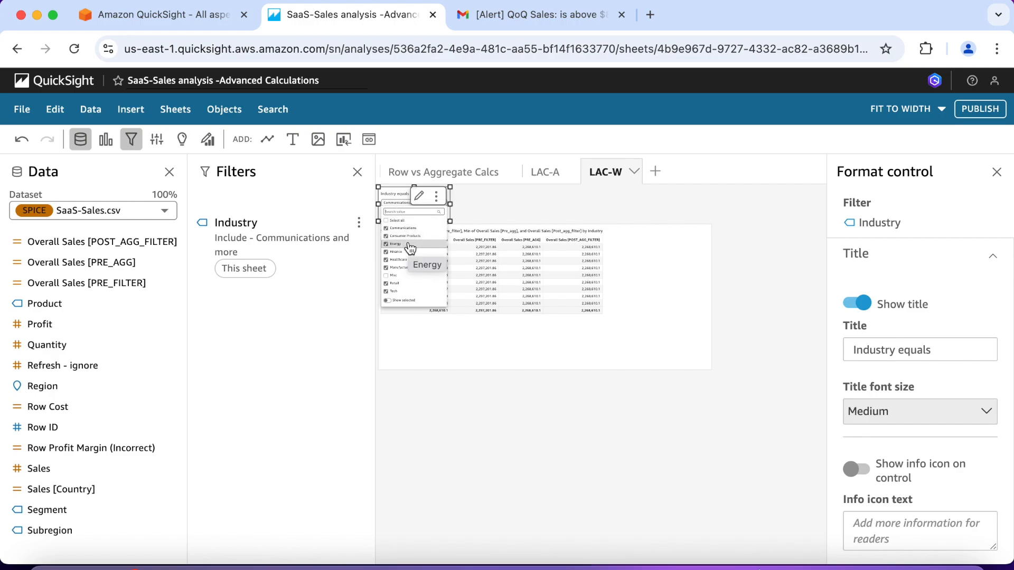
click(486, 204)
click(439, 429)
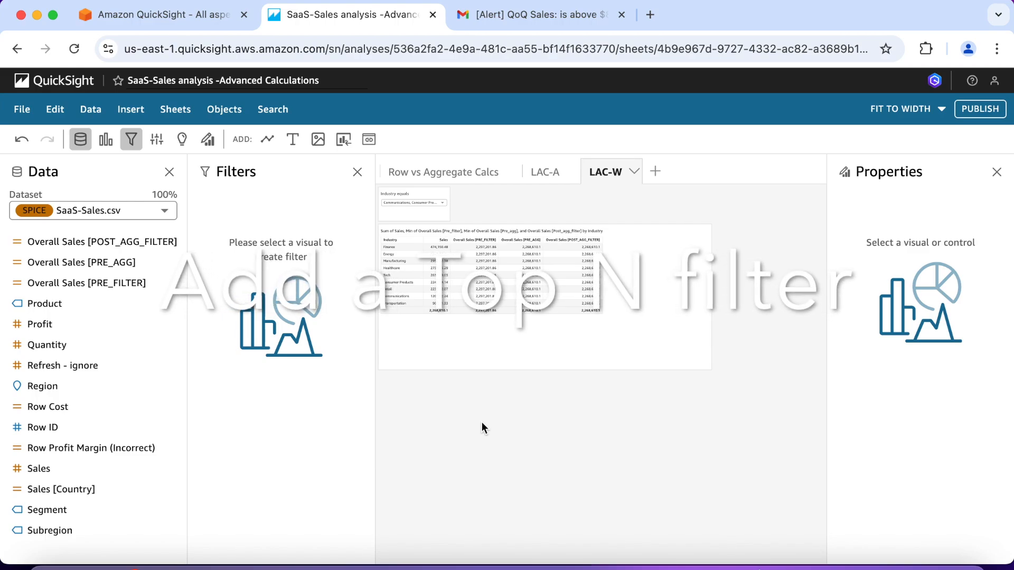
- Add a second filter on Industry for the LAC-W table and apply it to all visuals on this sheet
click(583, 333)
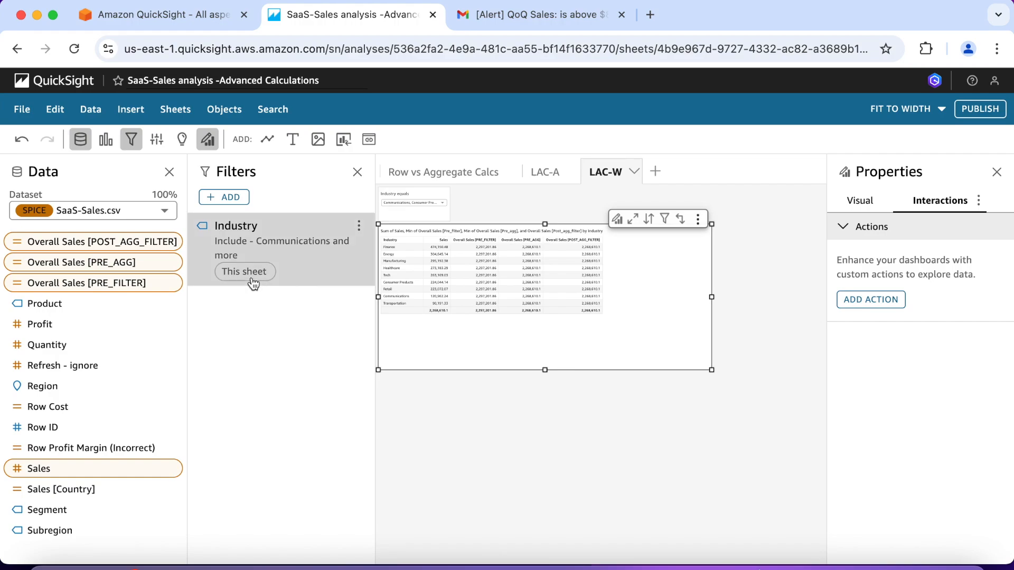
click(232, 199)
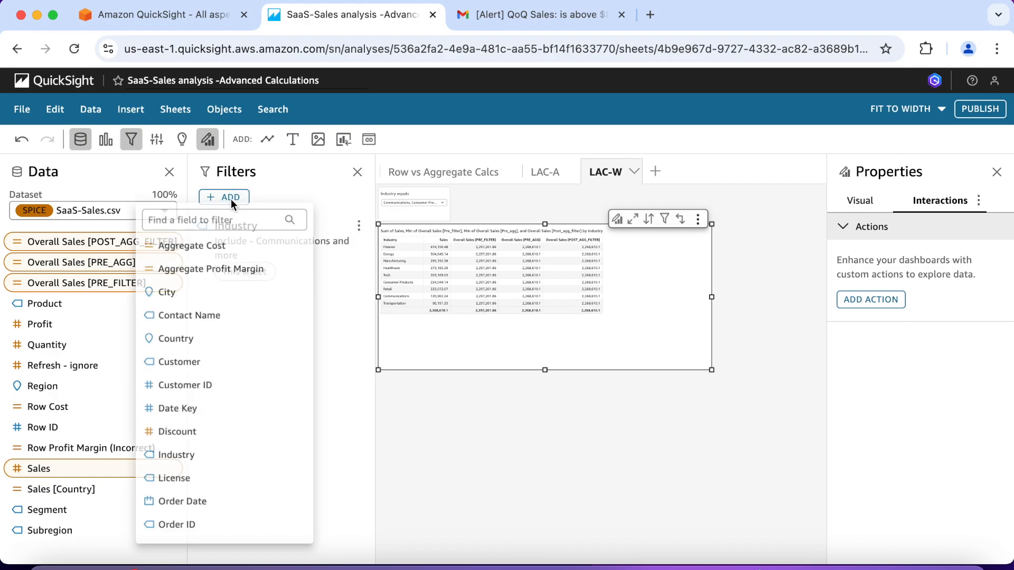
click(210, 464)
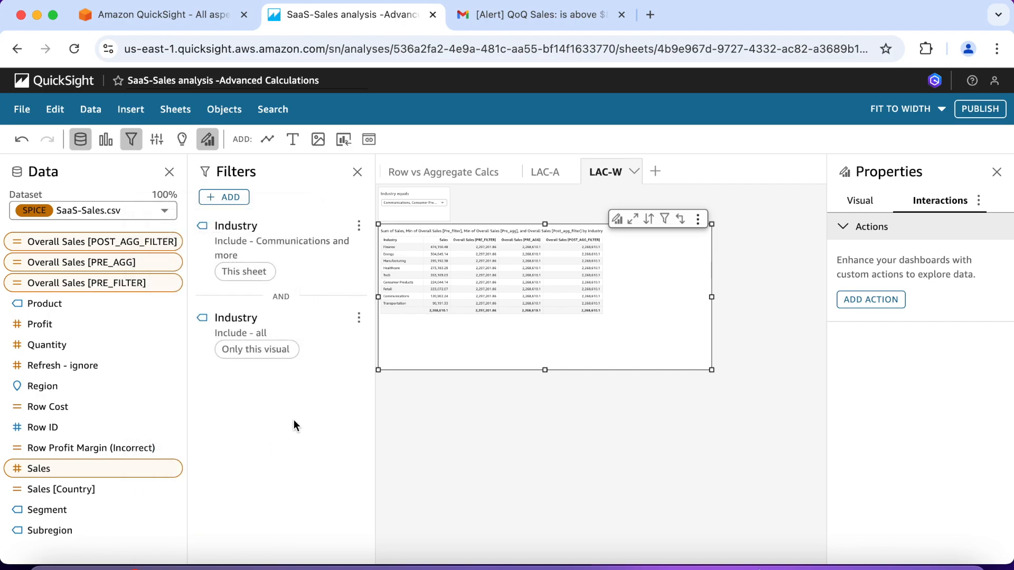
click(320, 338)
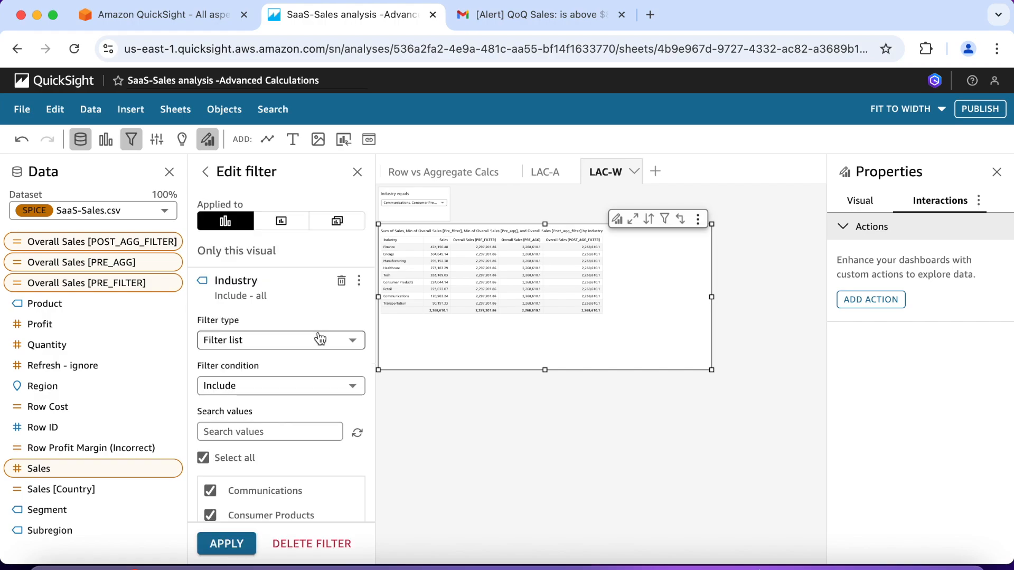
click(290, 226)
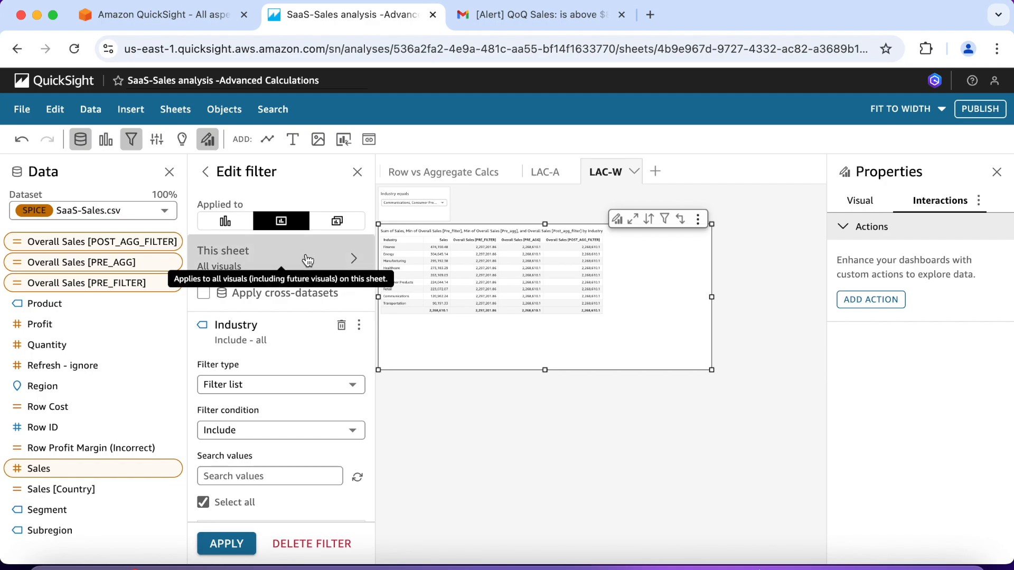
- Add a control for the second Industry filter at the top of this sheet
click(359, 326)
mouse_move(421, 363)
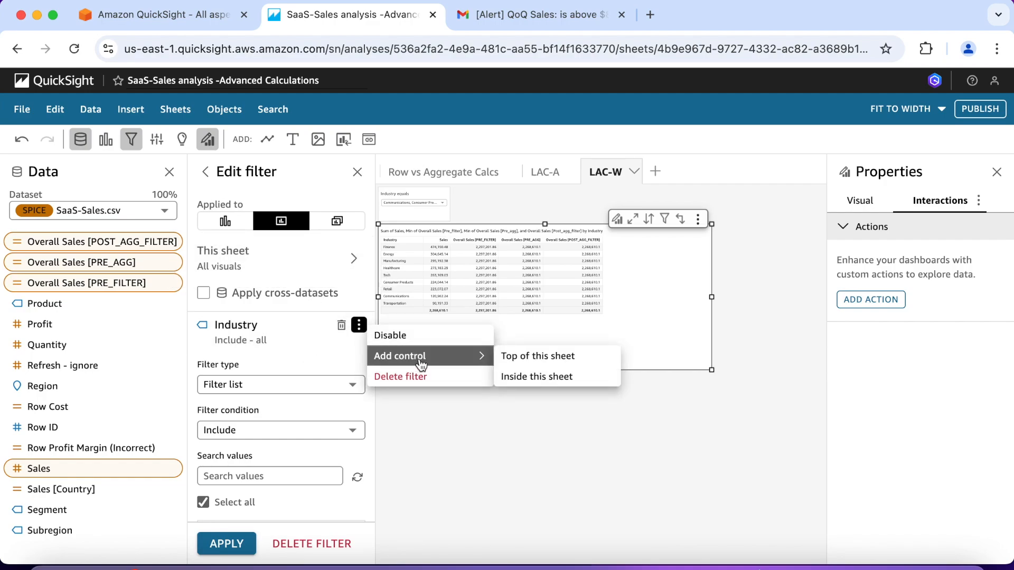
click(544, 377)
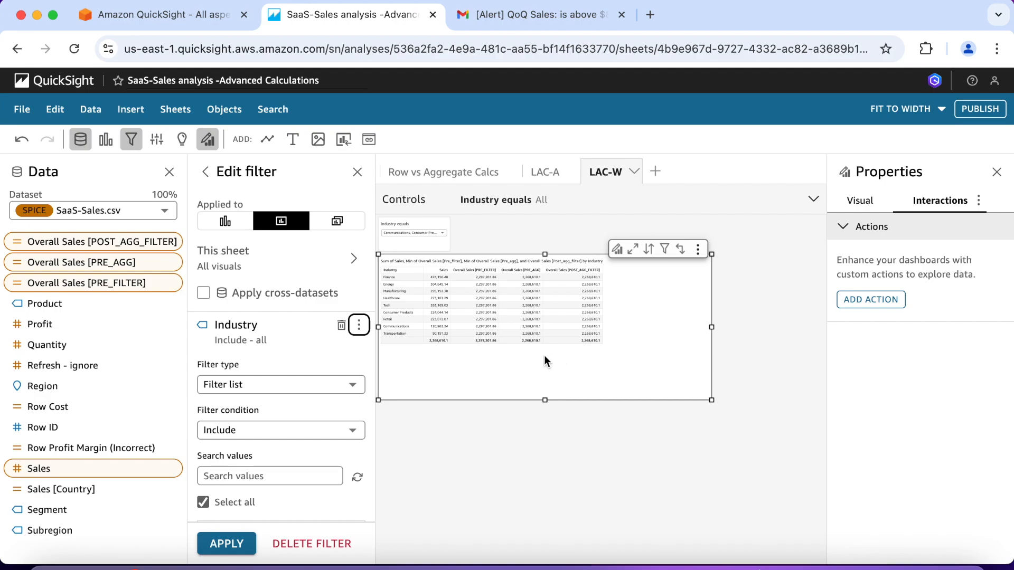
- Change the second Industry filter to a top and bottom filter that shows the top 2
scroll(309, 398, down, 2)
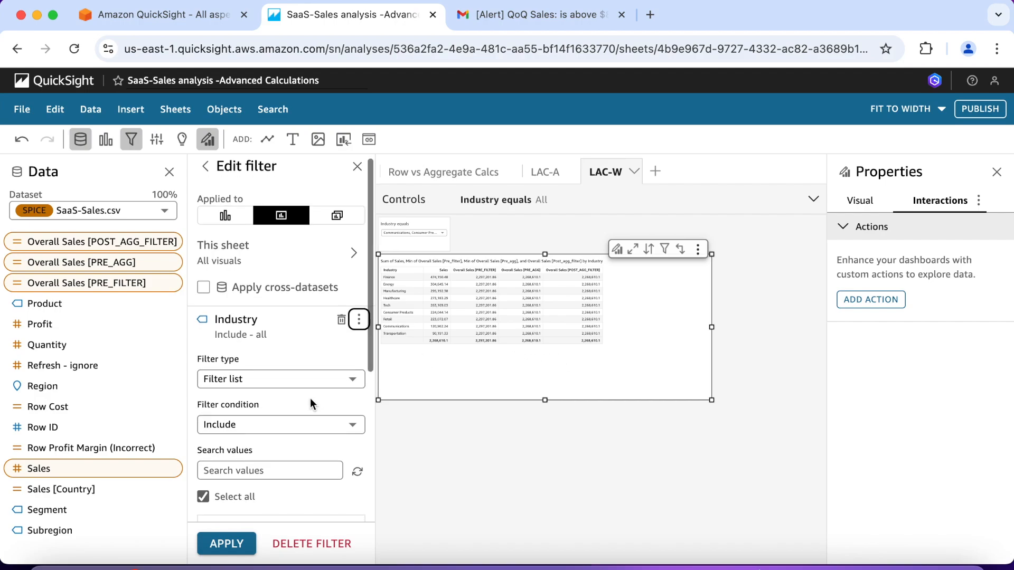
click(353, 345)
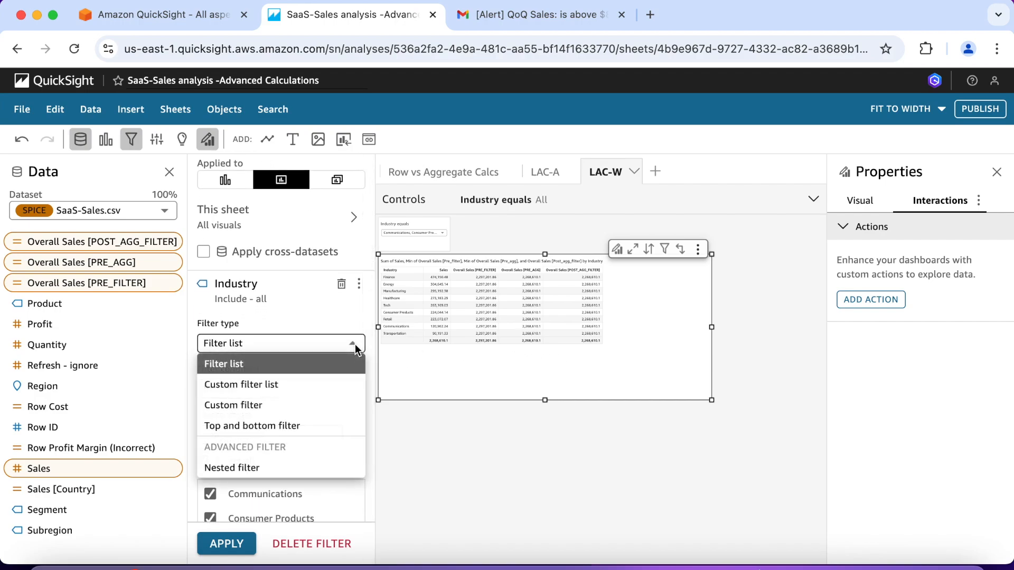
click(318, 426)
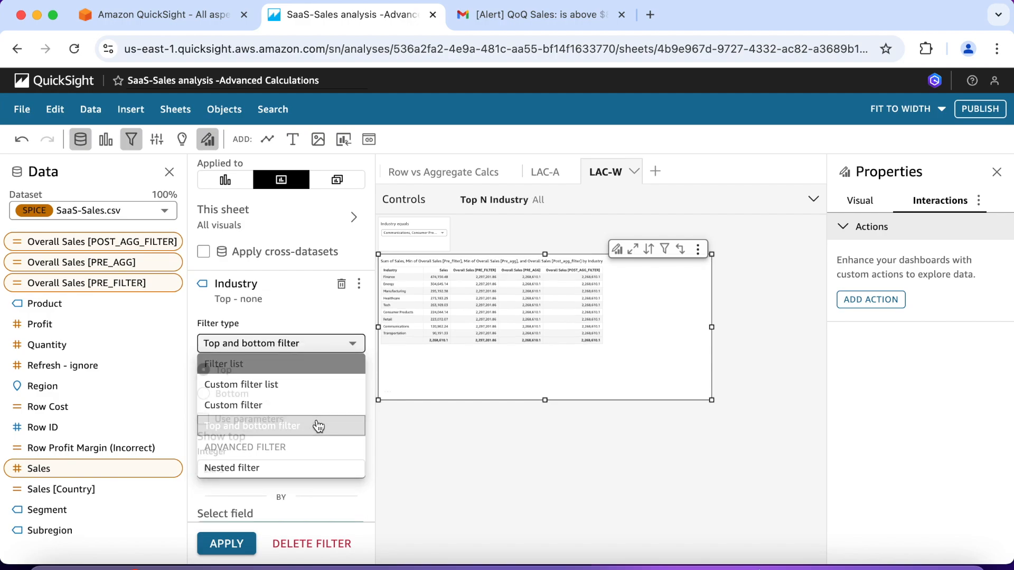
scroll(299, 385, down, 3)
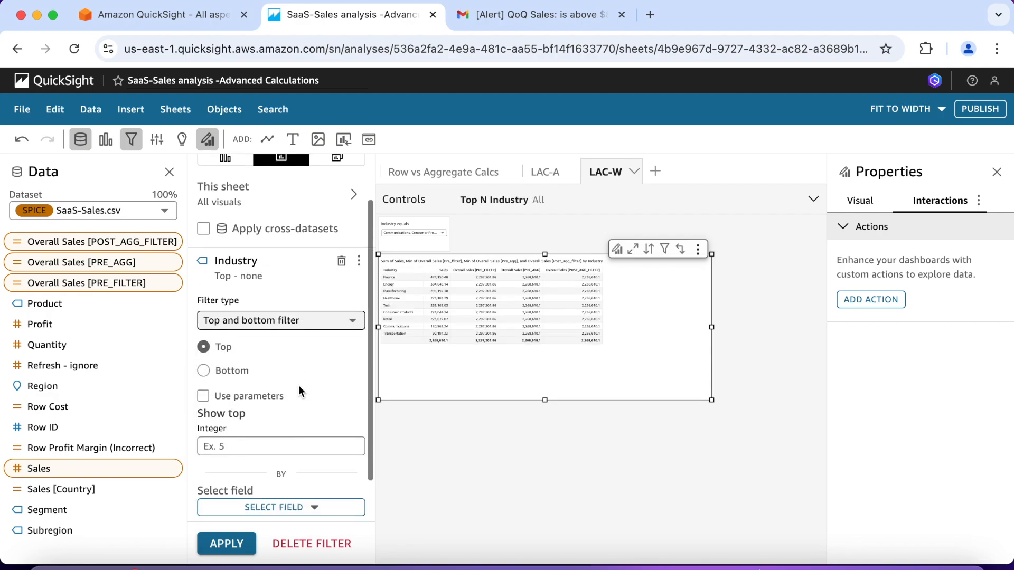
click(259, 412)
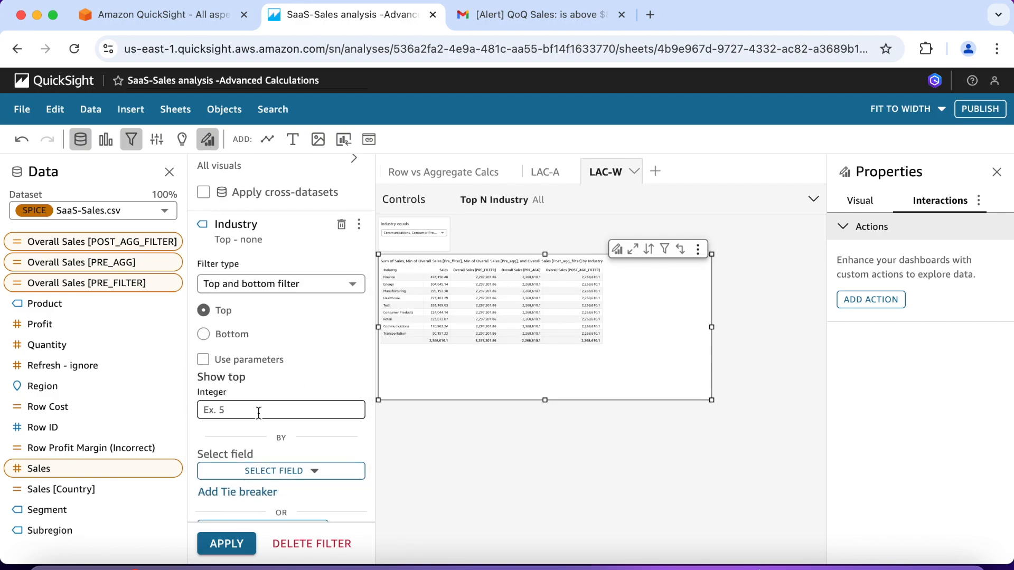
text(5)
scroll(281, 338, down, 2)
key(BackSpace)
text(2)
- Rank the top Industry filter by the sum of Sales and apply it
click(323, 407)
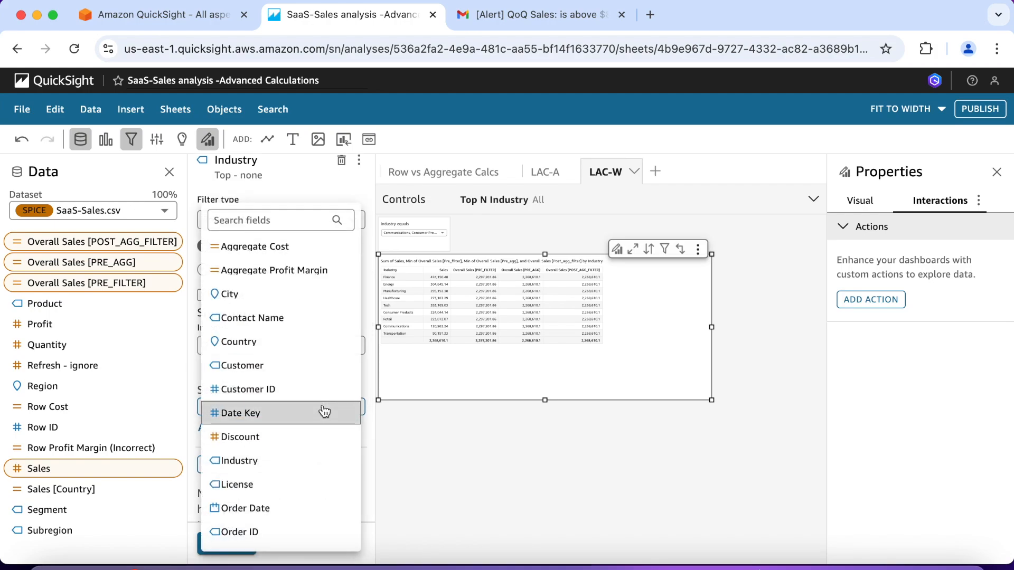
scroll(324, 412, down, 4)
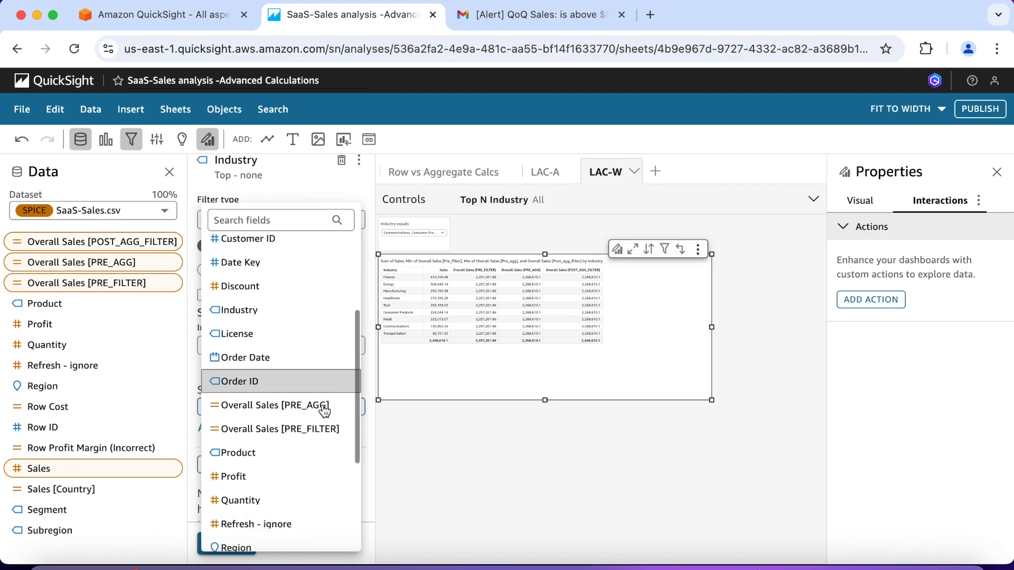
scroll(324, 411, down, 3)
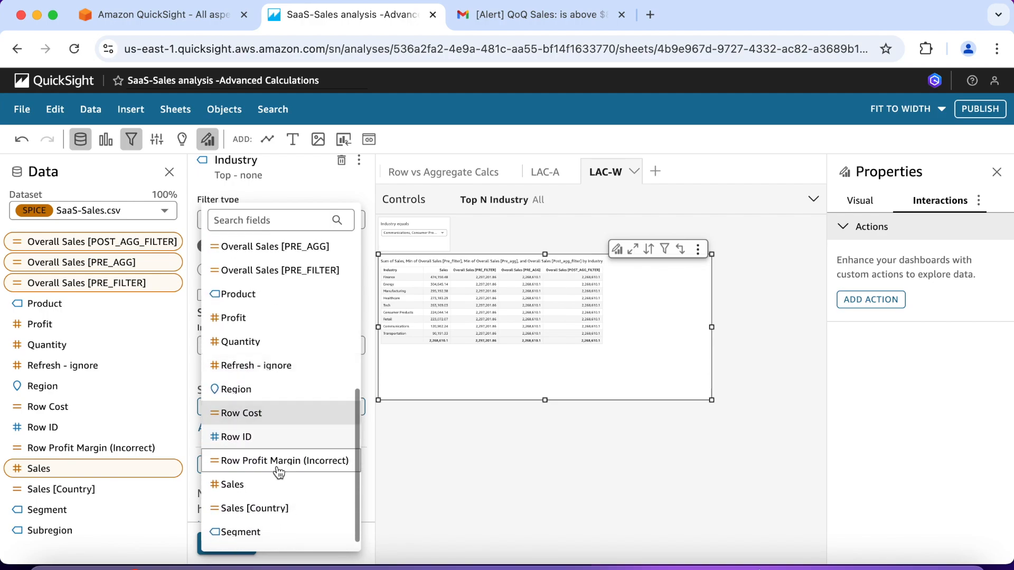
click(273, 482)
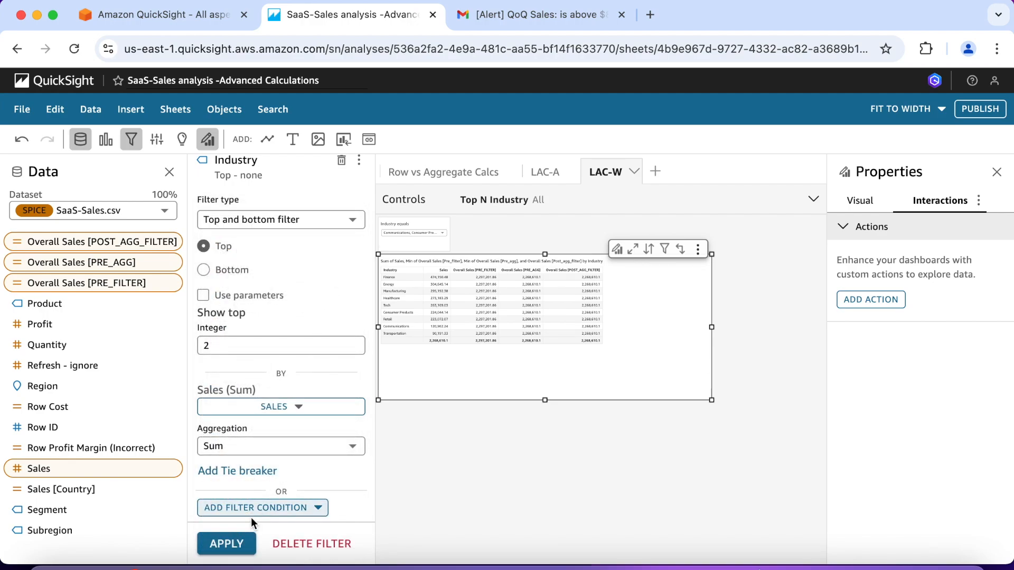
click(228, 549)
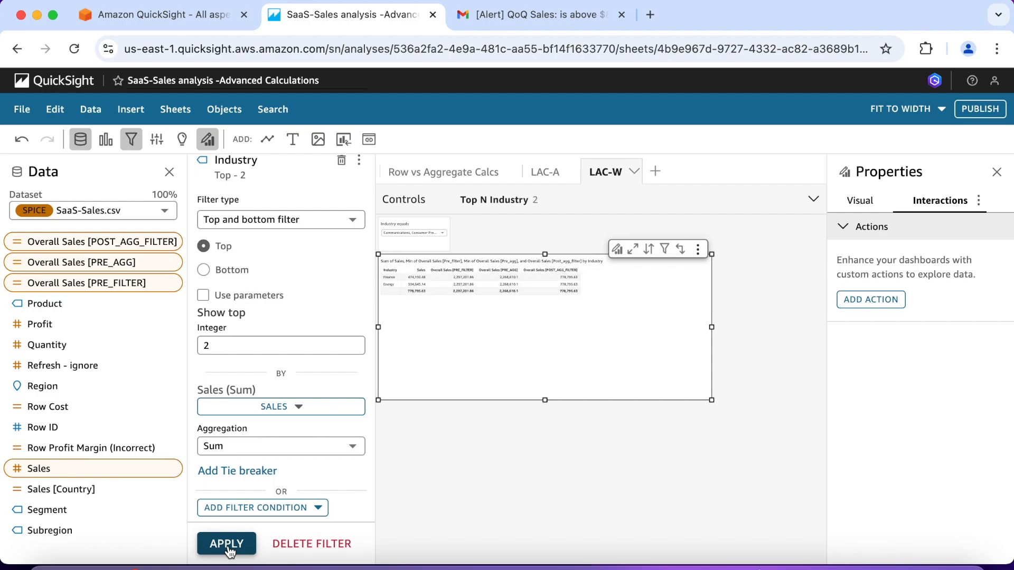
- Set the Industry filter to show the top 5 and apply the change
click(237, 348)
key(BackSpace)
text(5)
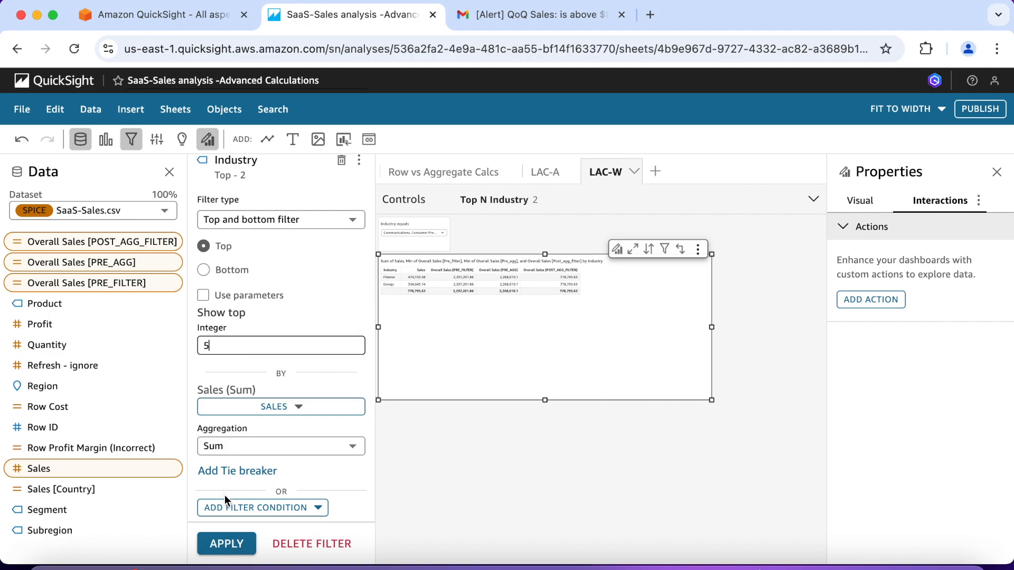
click(227, 543)
click(227, 544)
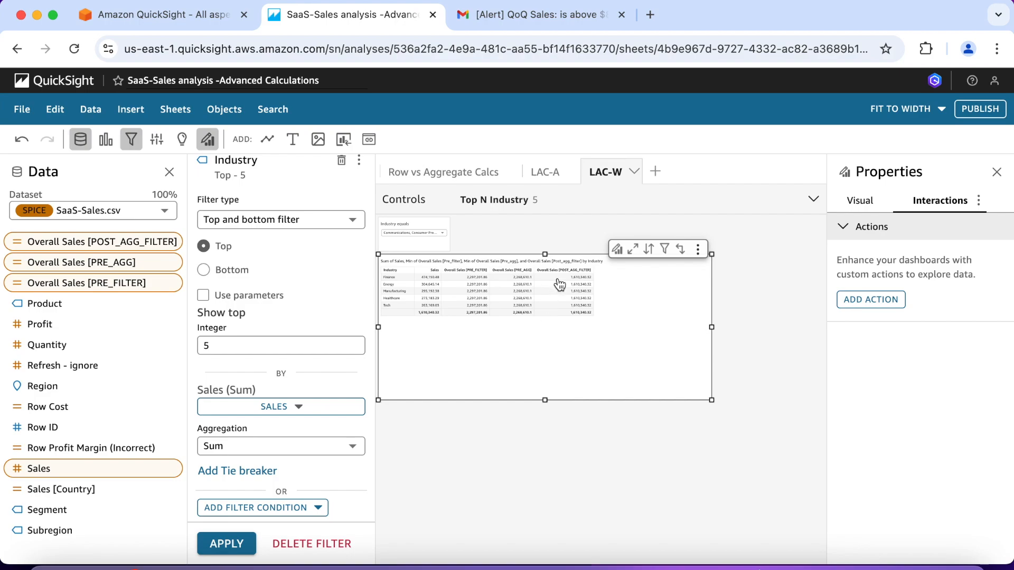
- Maximize the table to compare its three Overall Sales columns under the top filter, and restore its normal size
click(632, 248)
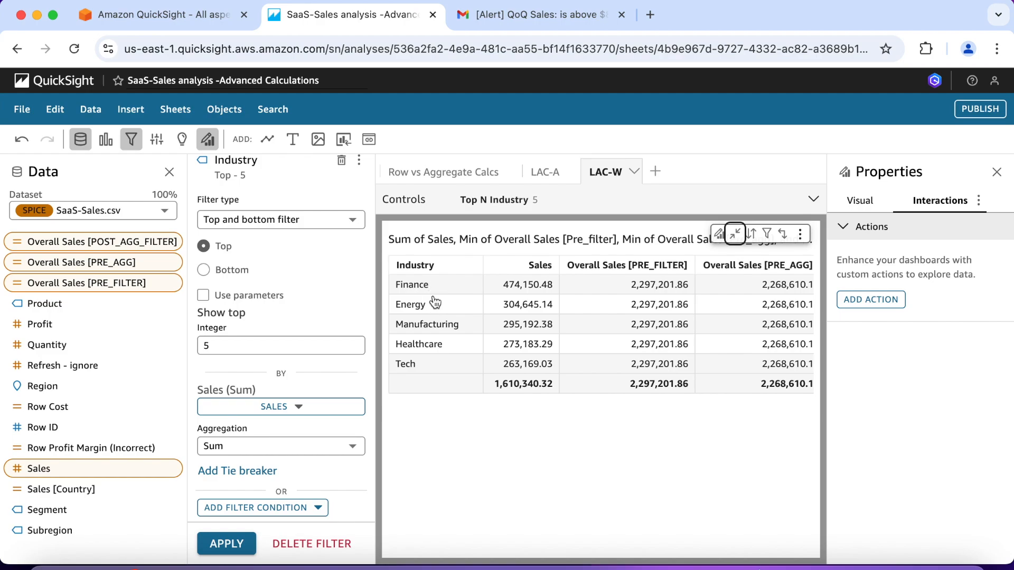
scroll(557, 346, right, 5)
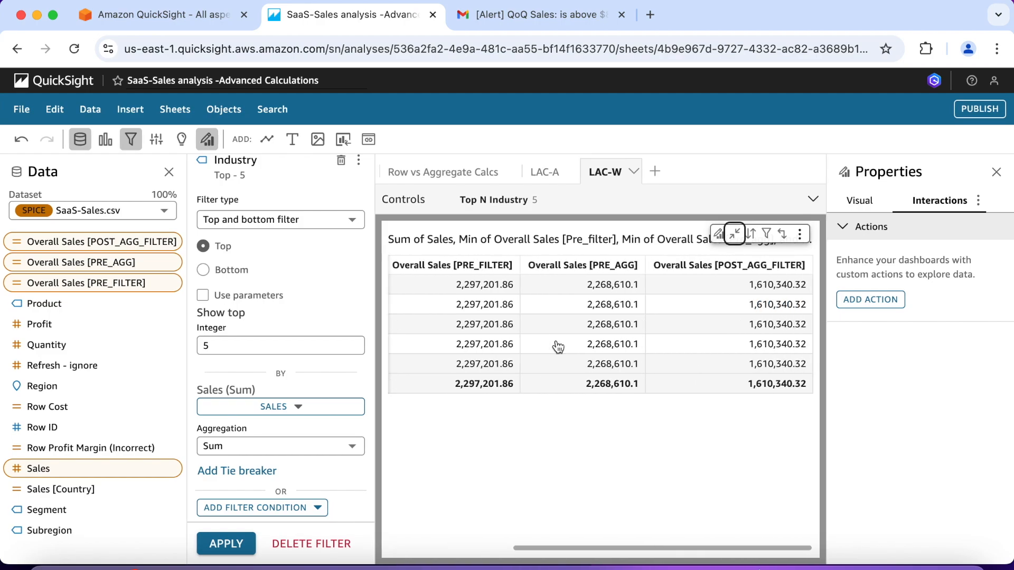
scroll(558, 347, left, 5)
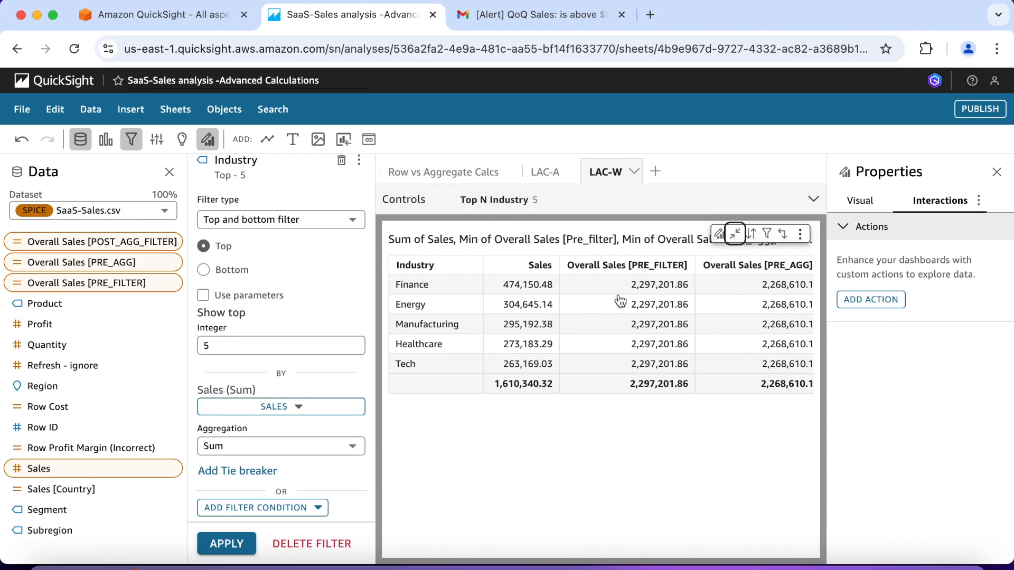
click(735, 233)
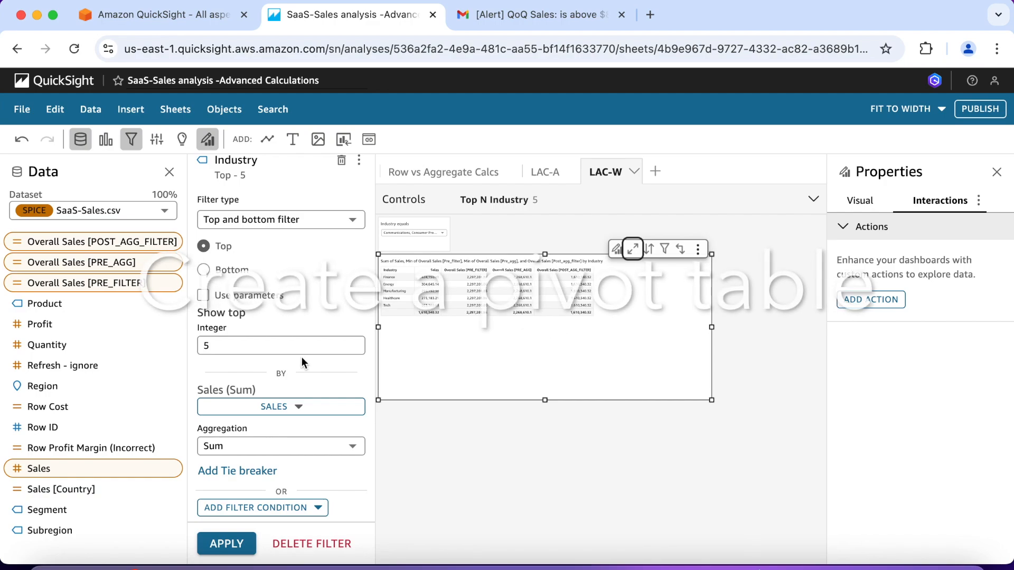
- Add a new interactive sheet and name it Table Calculations
click(655, 172)
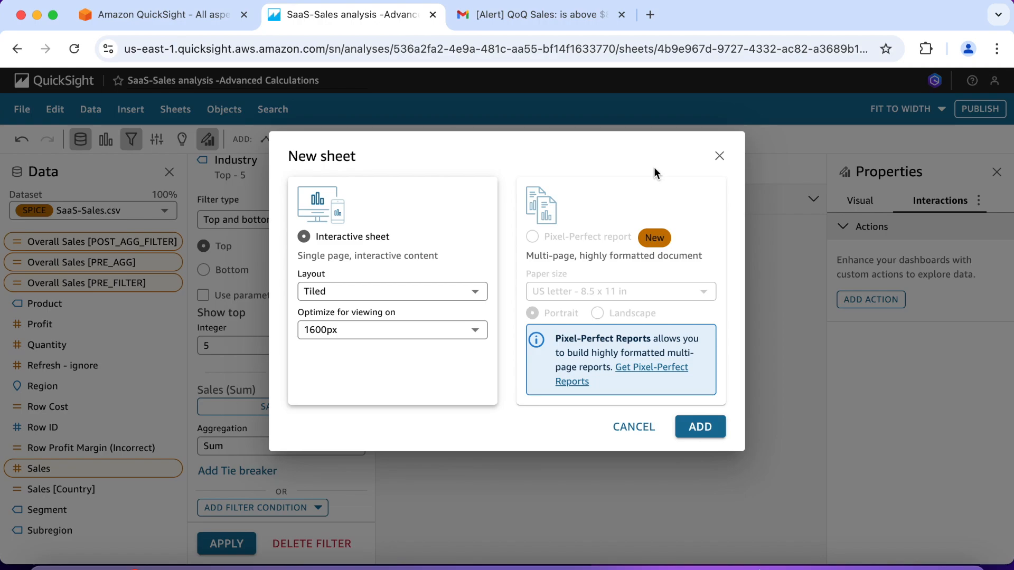
click(700, 427)
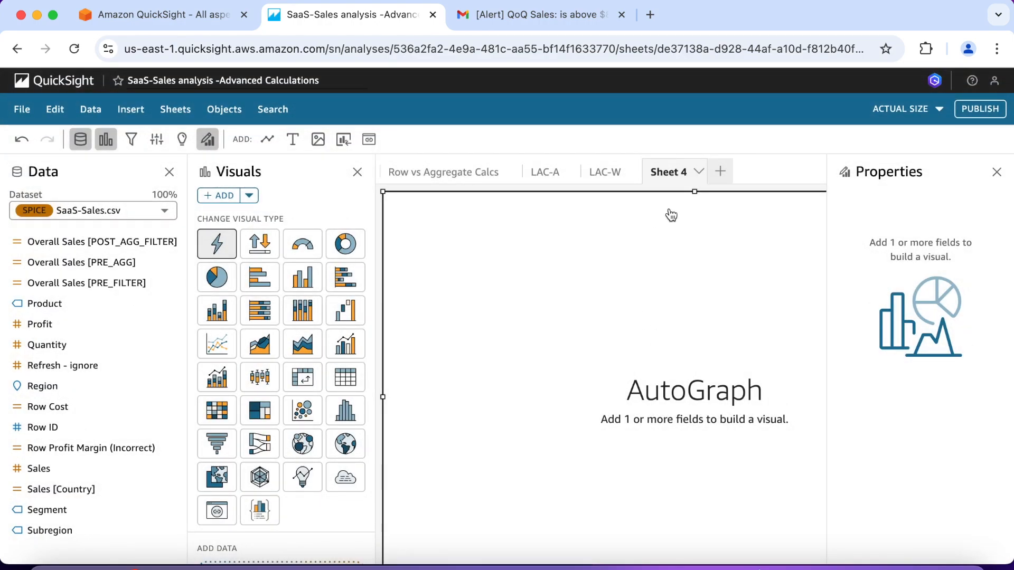
double_click(676, 172)
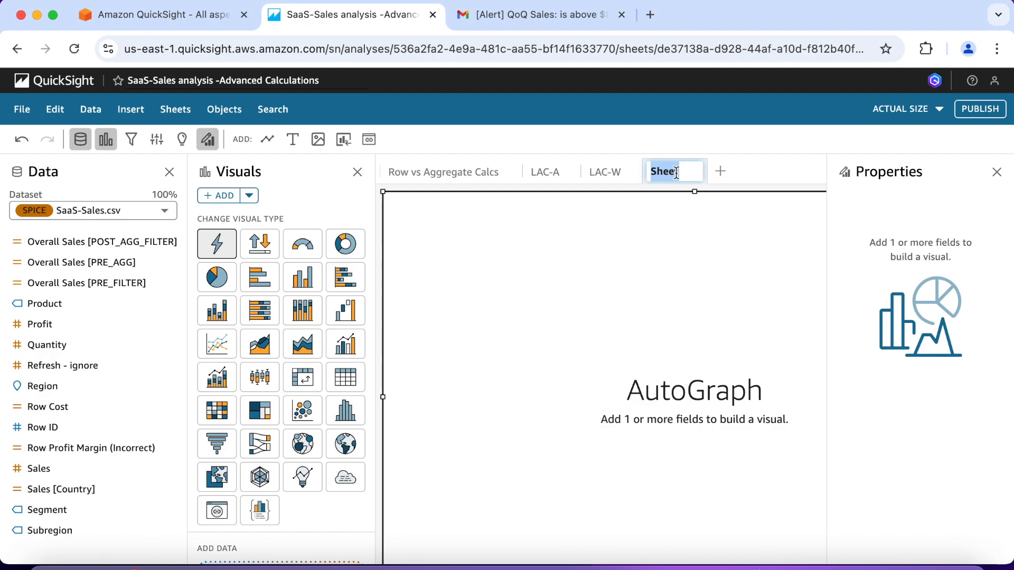
text(Tabl)
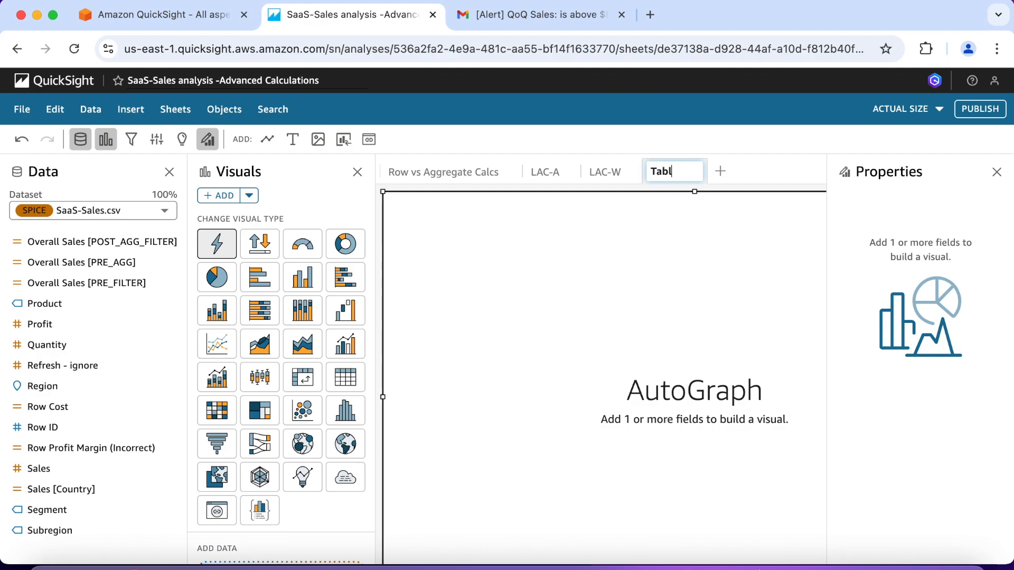
text(e Calculations)
- Set the sheet view to fit to width and change the empty visual to a pivot table
click(940, 110)
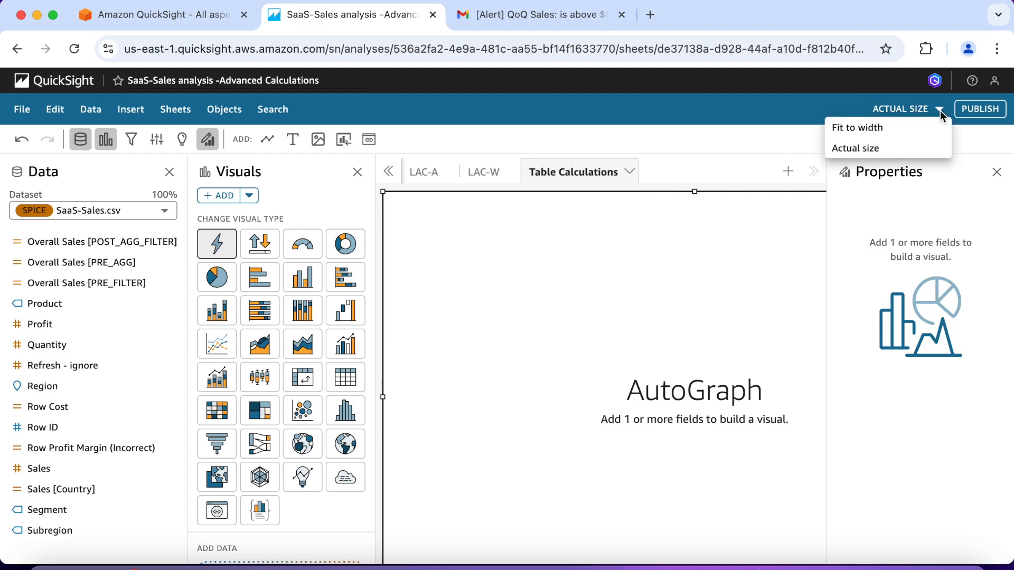
click(894, 131)
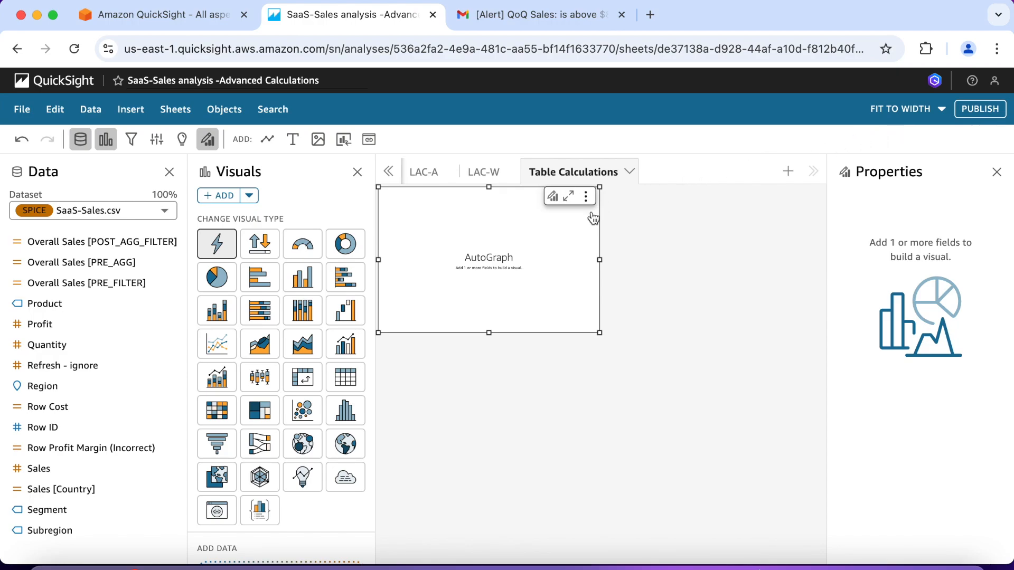
click(305, 381)
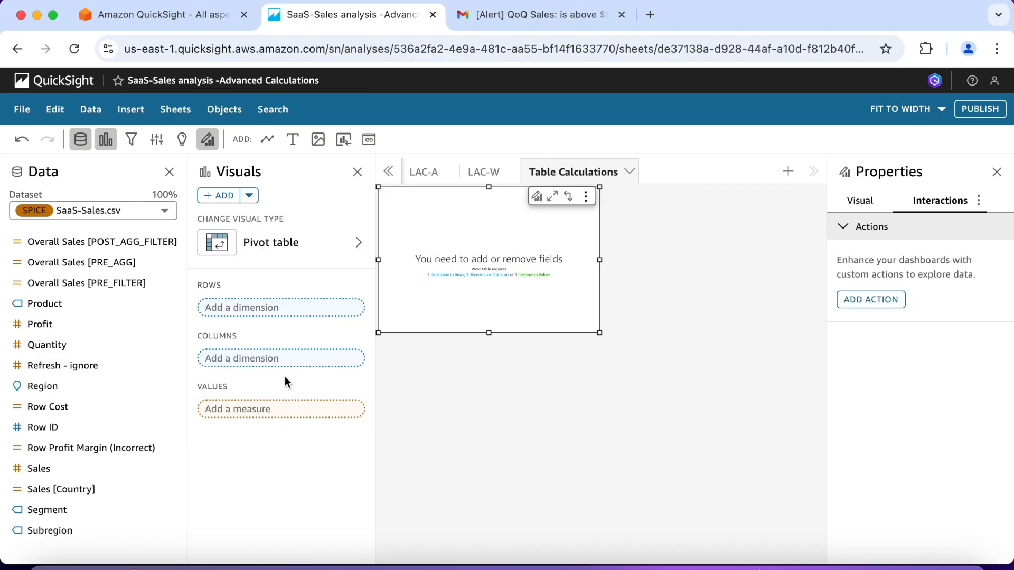
- Build the pivot table with Region and Subregion as rows, Segment as columns and Sales as values
click(44, 386)
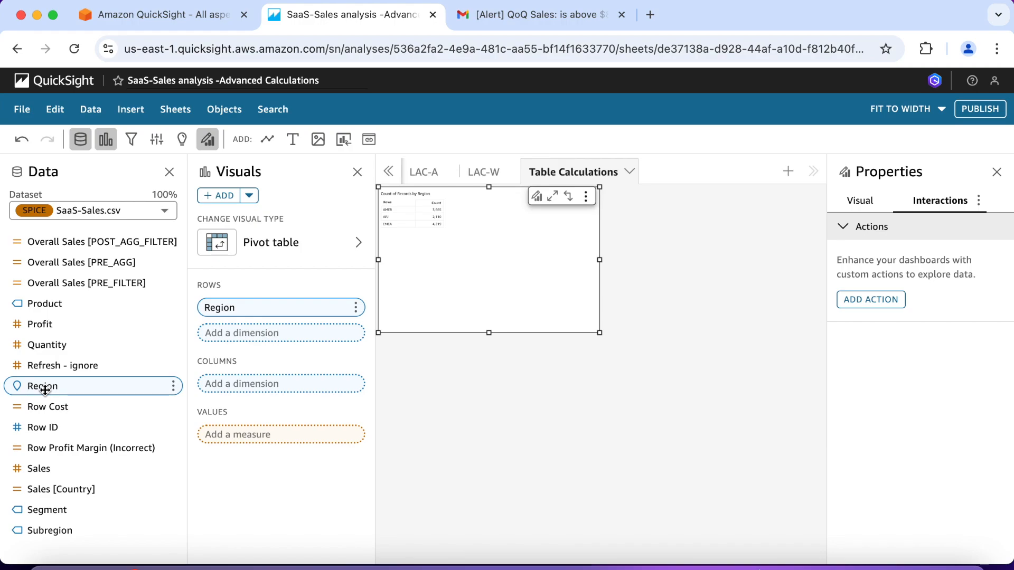
scroll(45, 390, down, 1)
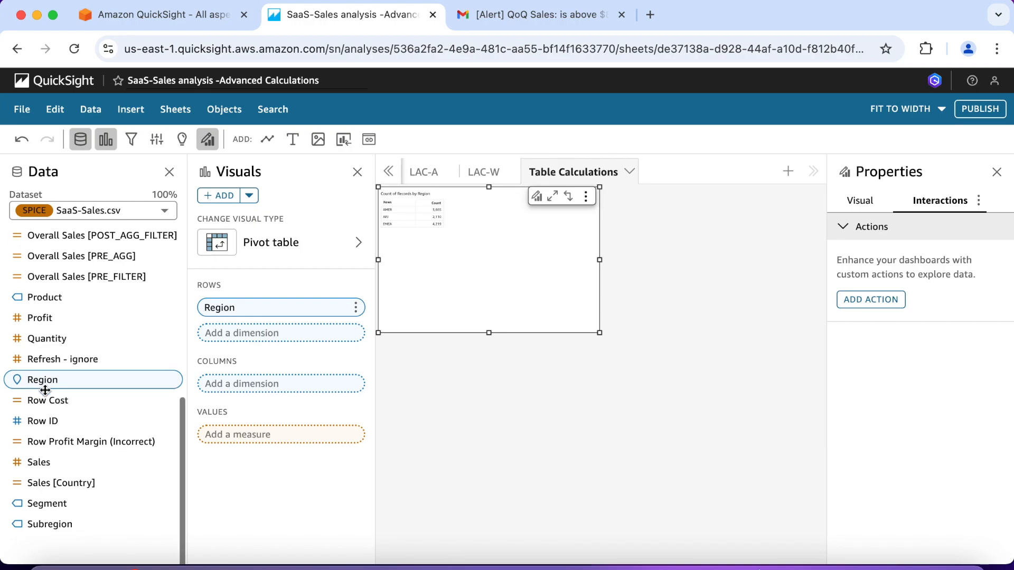
click(67, 525)
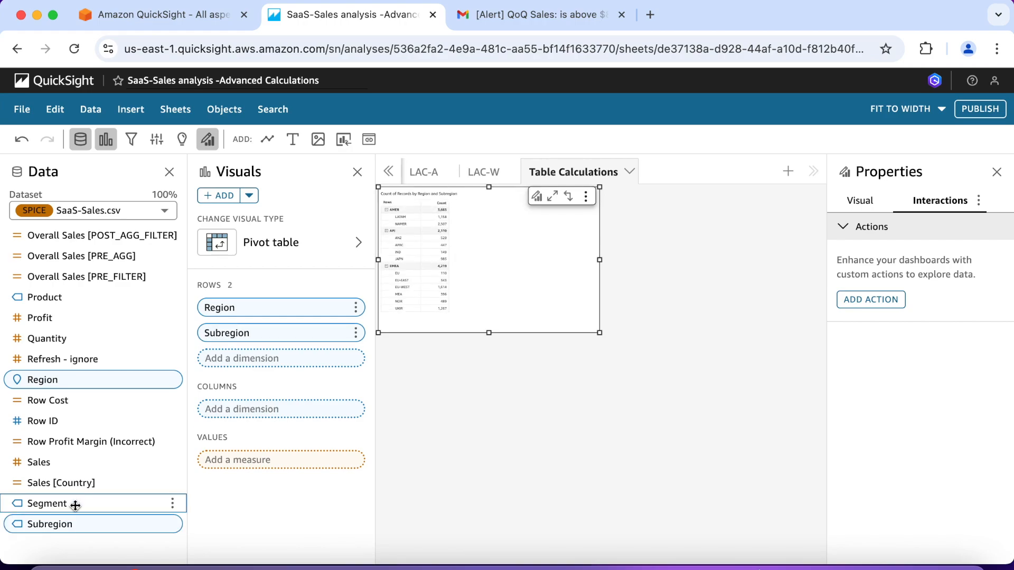
drag(75, 505, 264, 417)
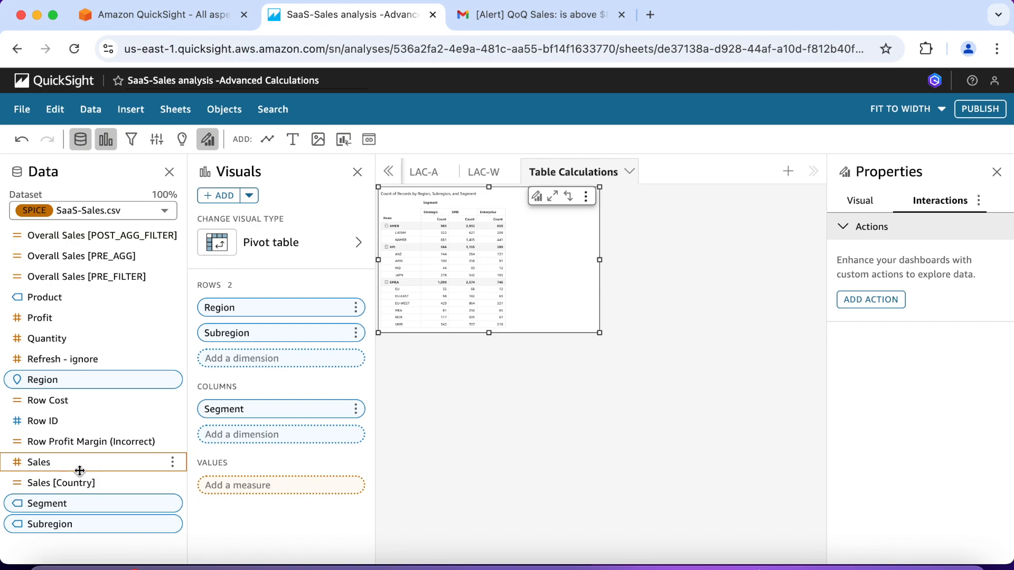
drag(65, 468, 258, 496)
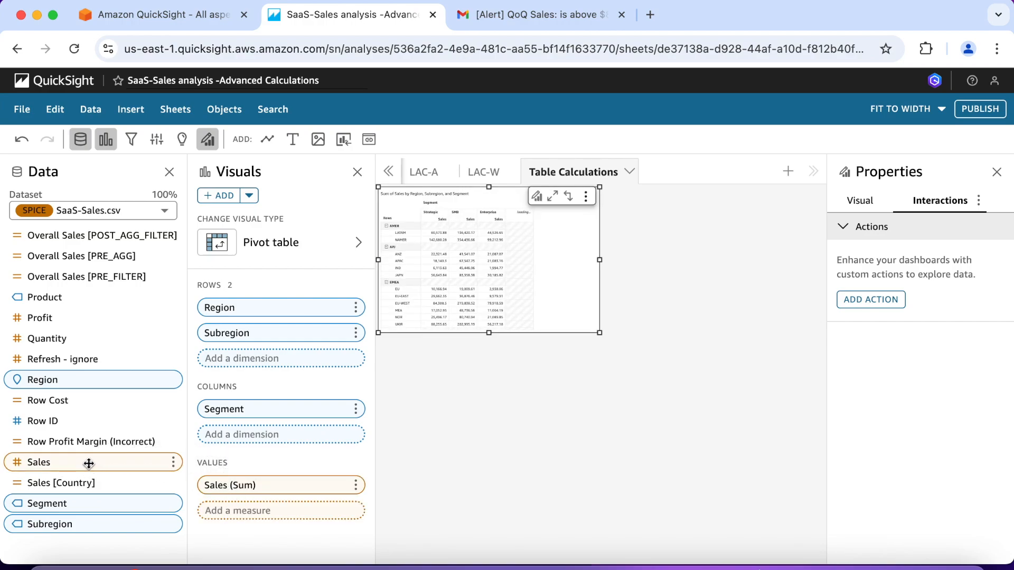
- Add Sales to the pivot table as a second value and apply a Percent of total table calculation to it
drag(152, 472, 264, 509)
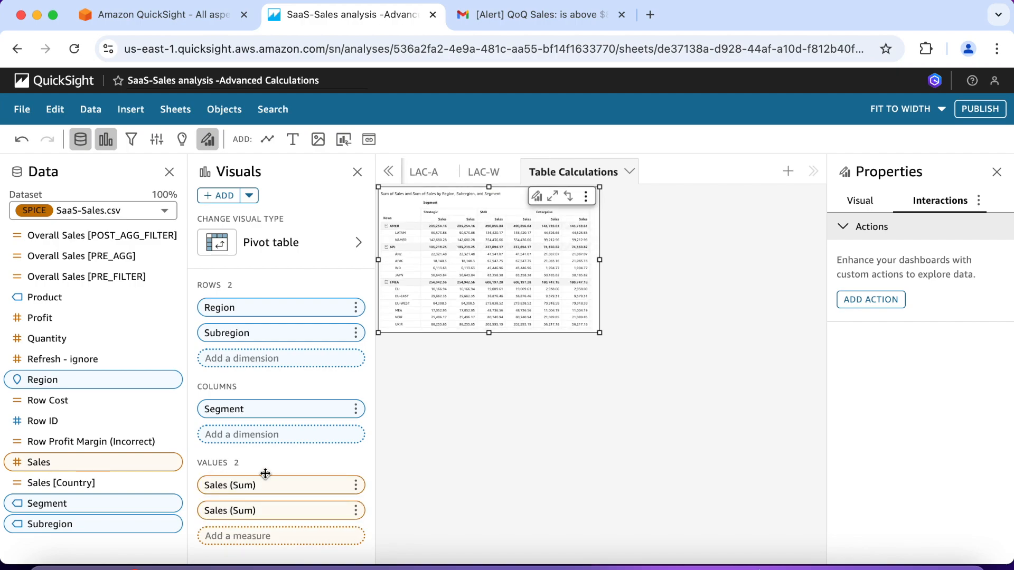
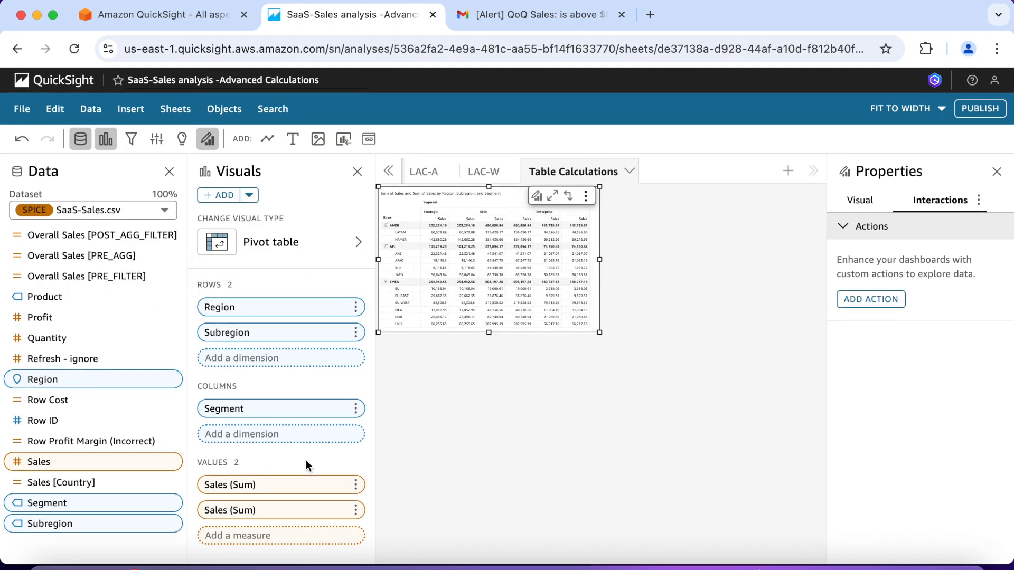
click(351, 514)
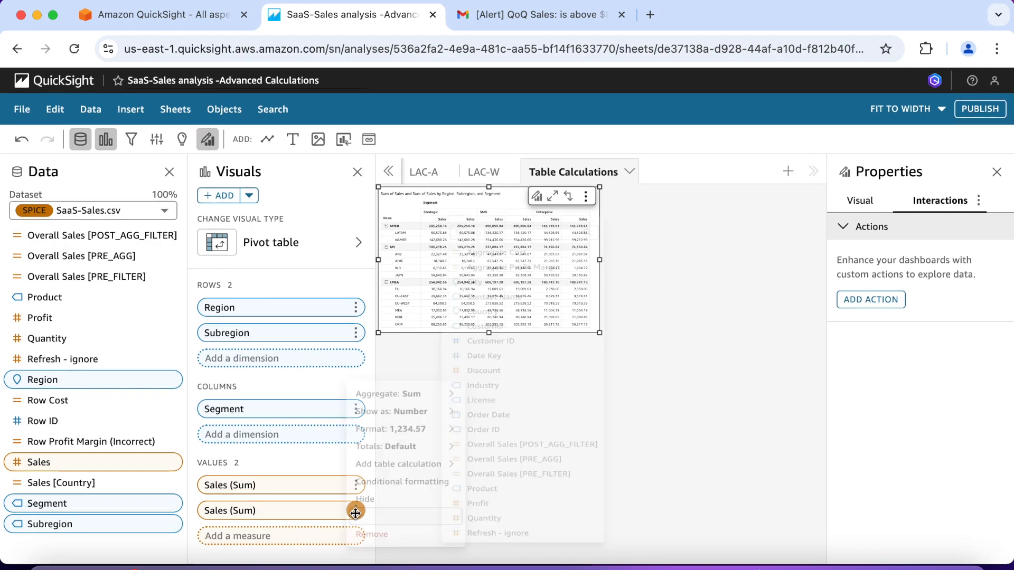
mouse_move(357, 520)
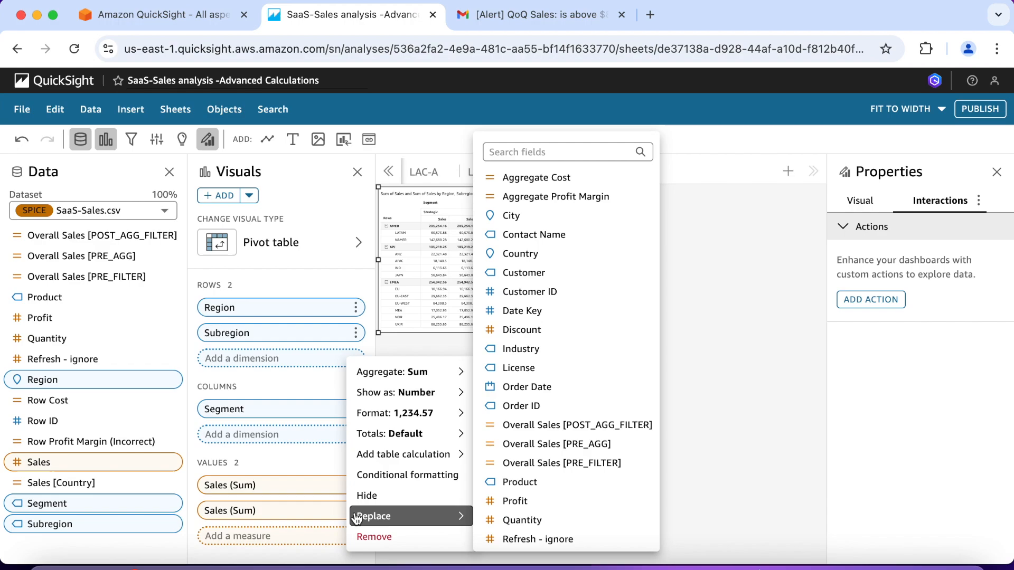
mouse_move(427, 455)
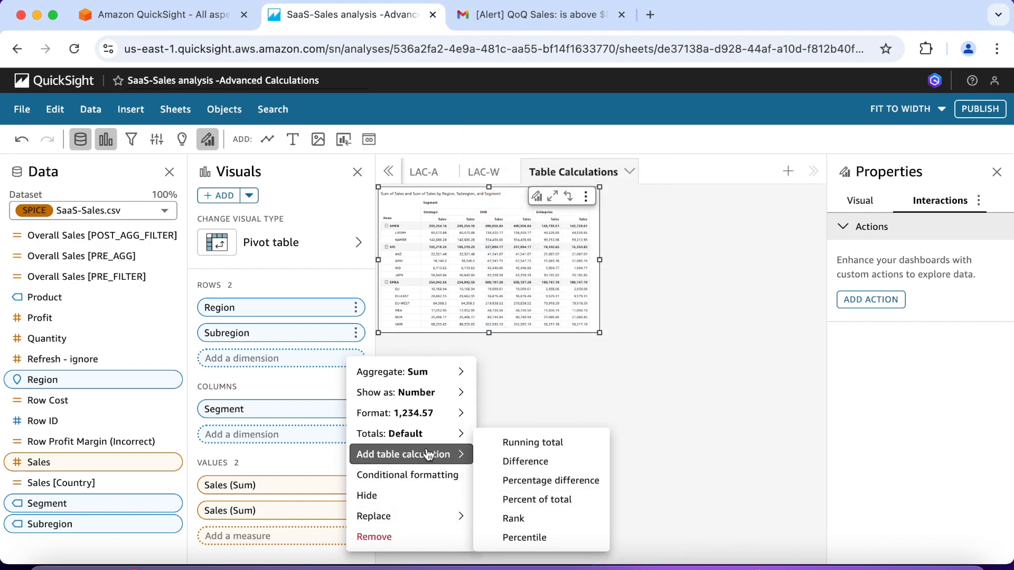
click(518, 498)
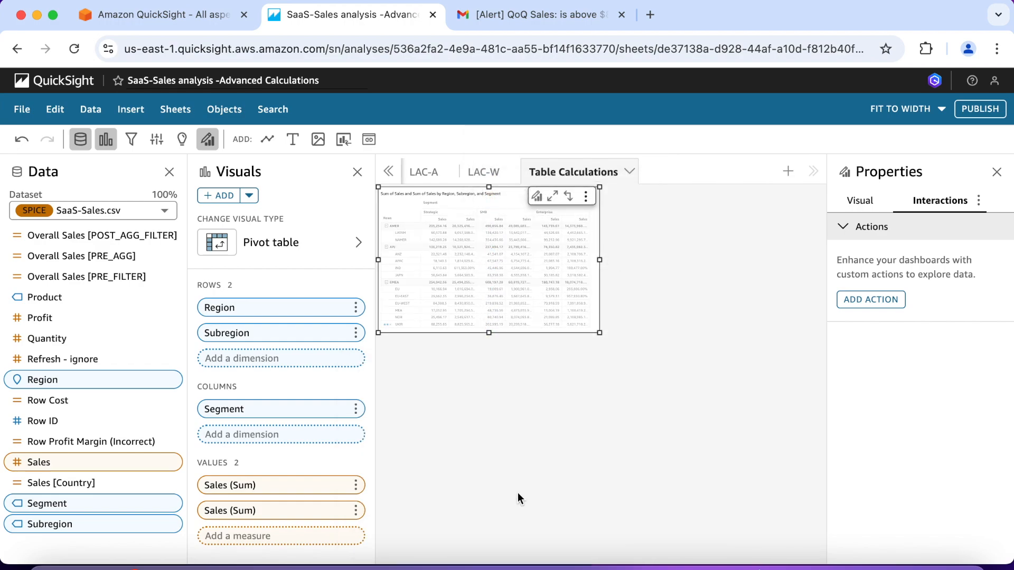
- Set the second Sales value's percent-of-total calculation to be computed as Group down
click(355, 515)
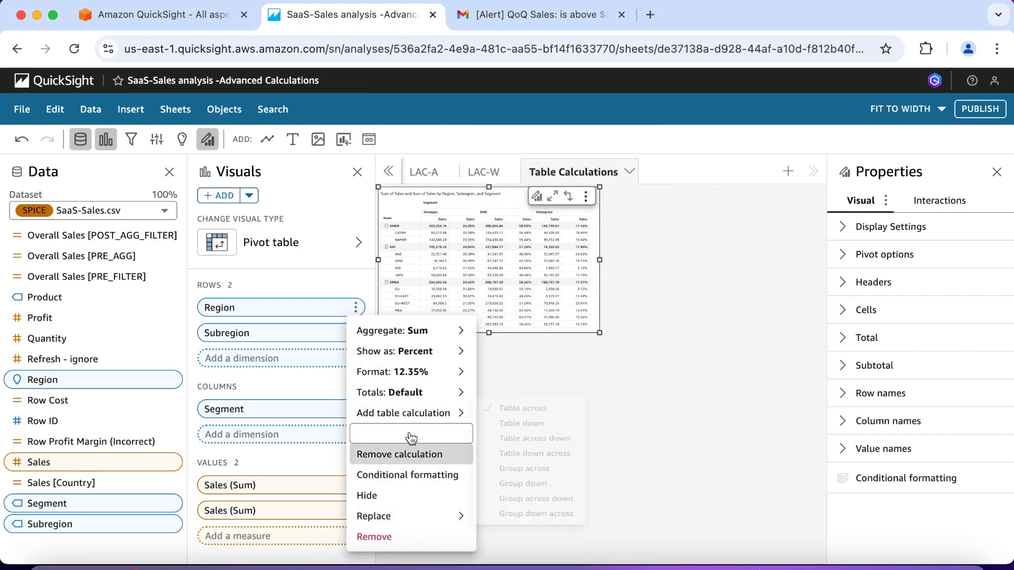
mouse_move(415, 435)
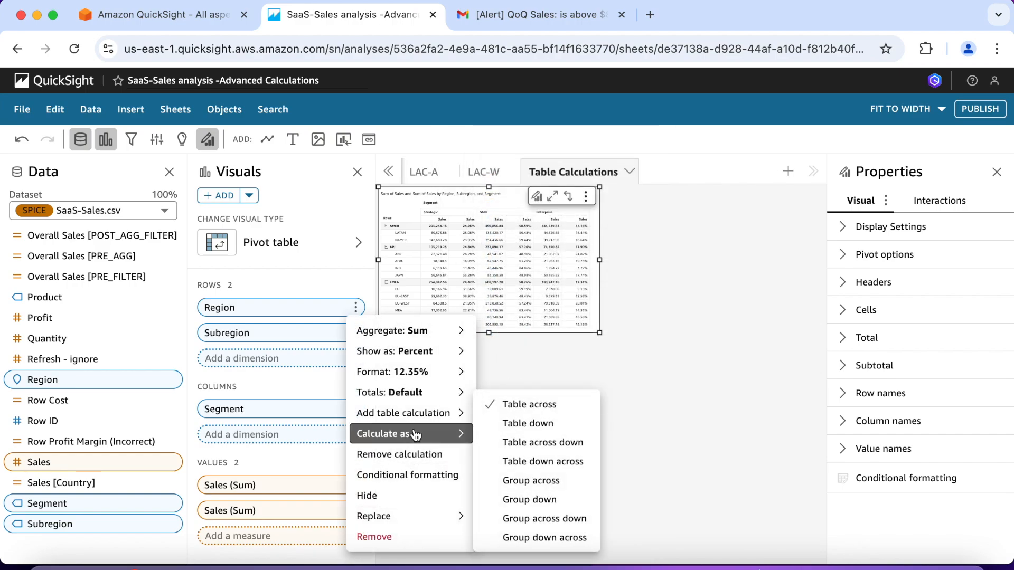
click(527, 499)
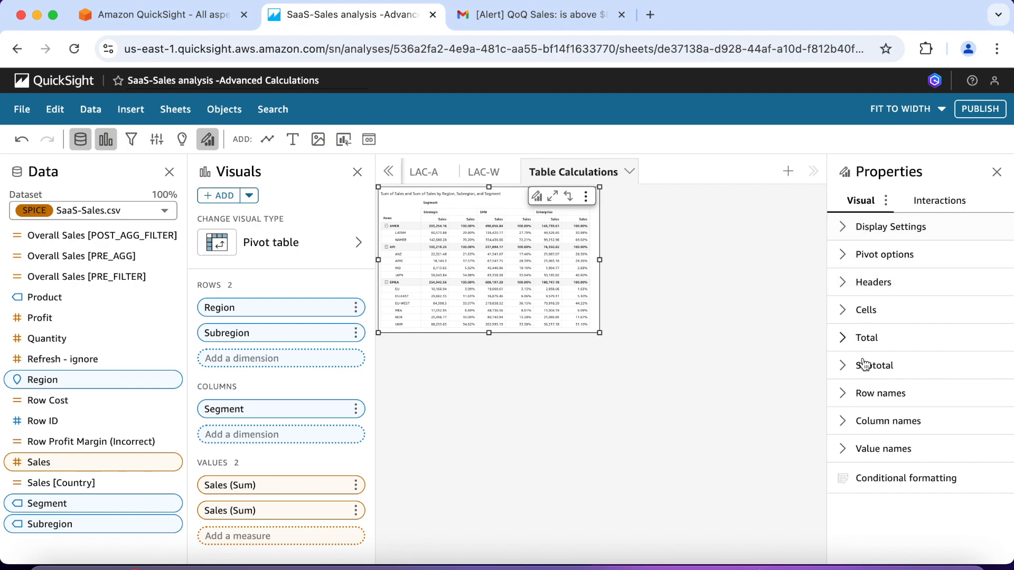
- Rename the pivot table's second Sales value as % of Total and close the visual's properties
click(844, 452)
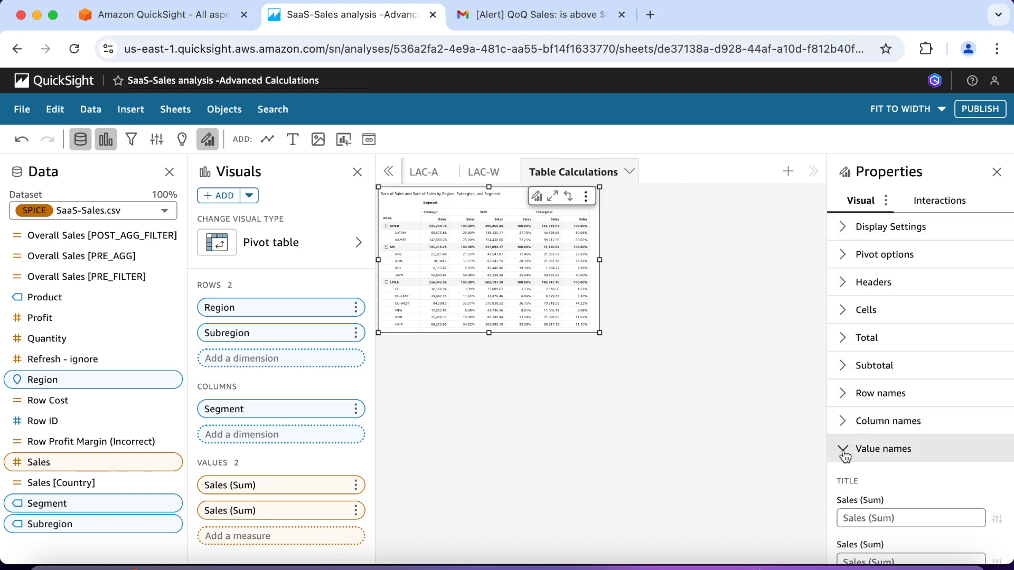
scroll(845, 457, down, 1)
click(870, 508)
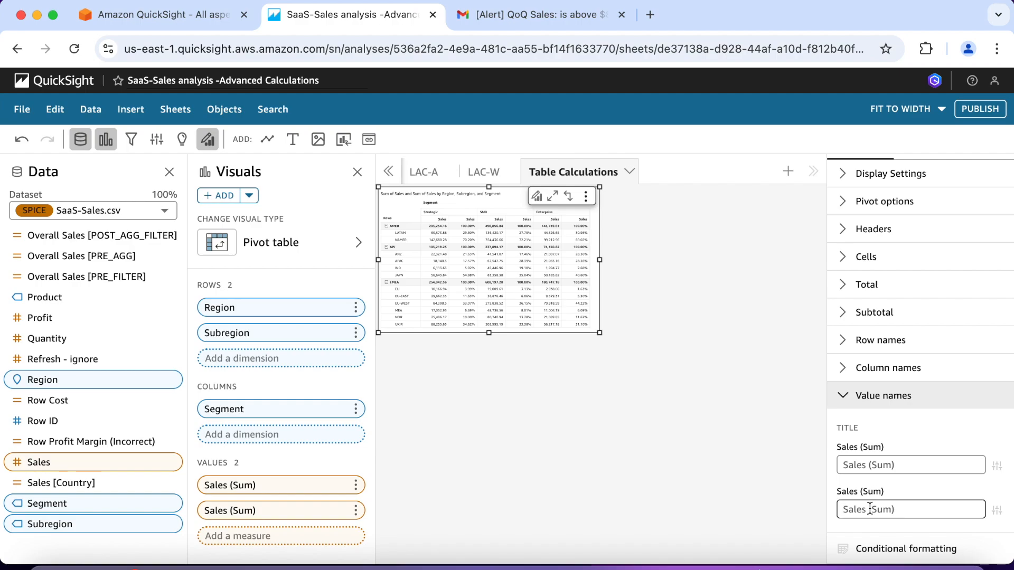
text(% of Total)
scroll(930, 416, up, 2)
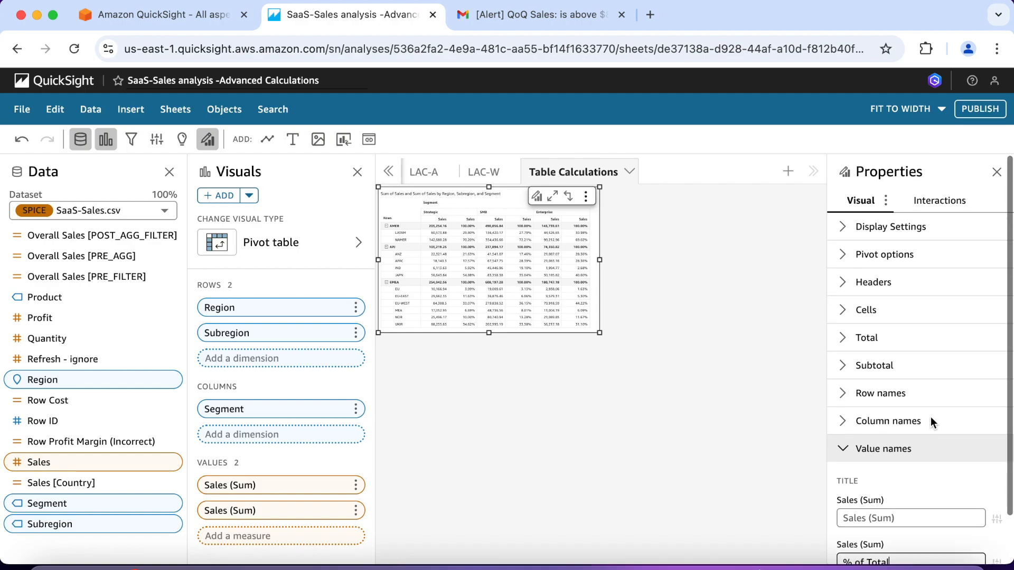
click(996, 172)
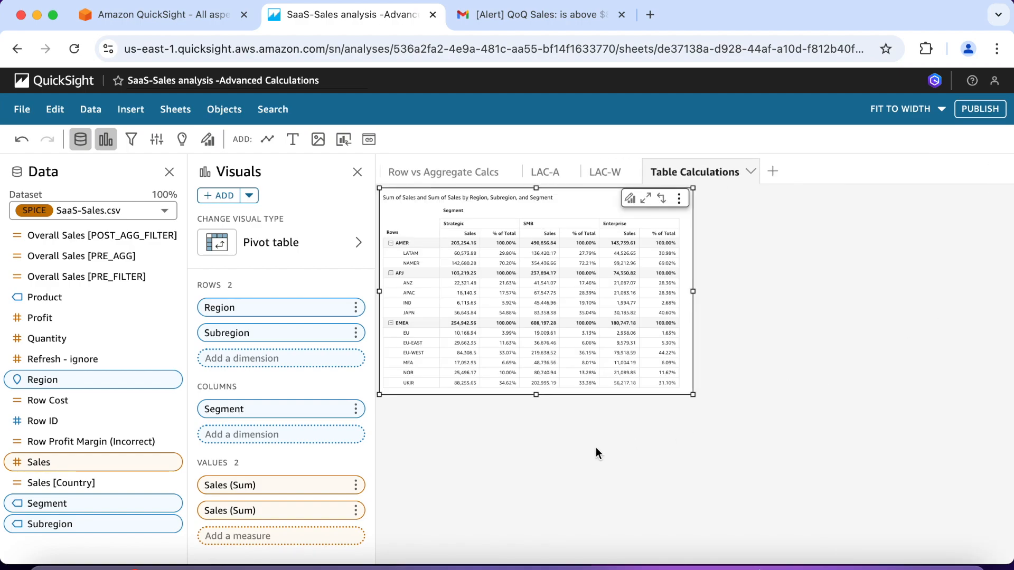
- Maximize the pivot table to review the % of Total columns per region and segment, and restore its normal size
click(646, 199)
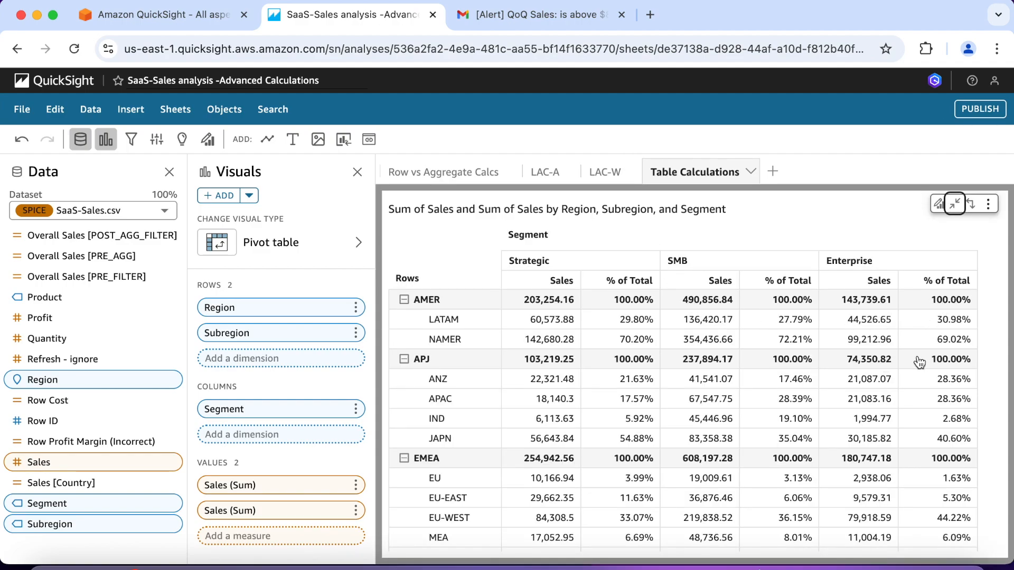
scroll(934, 385, down, 3)
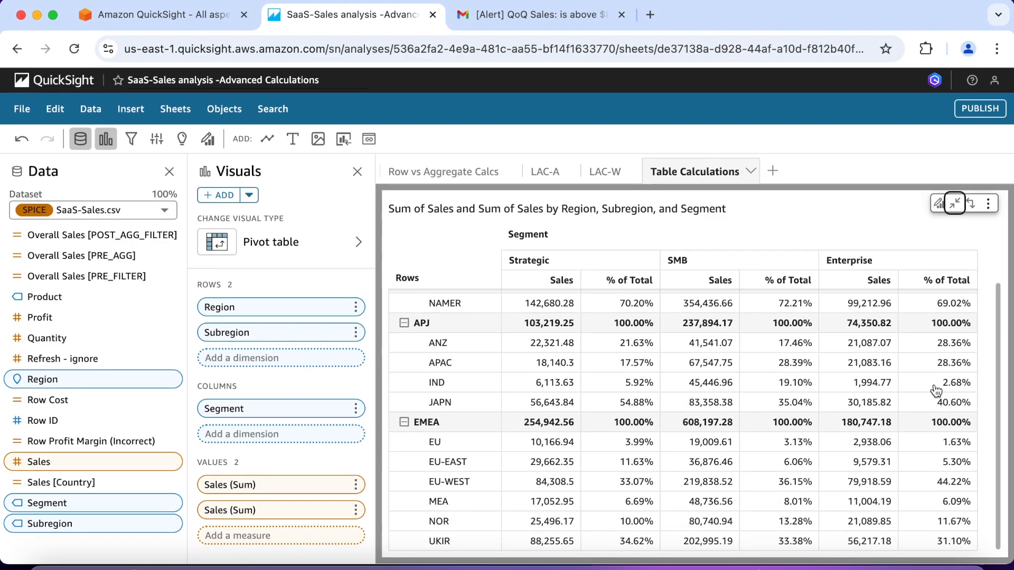
scroll(935, 388, up, 3)
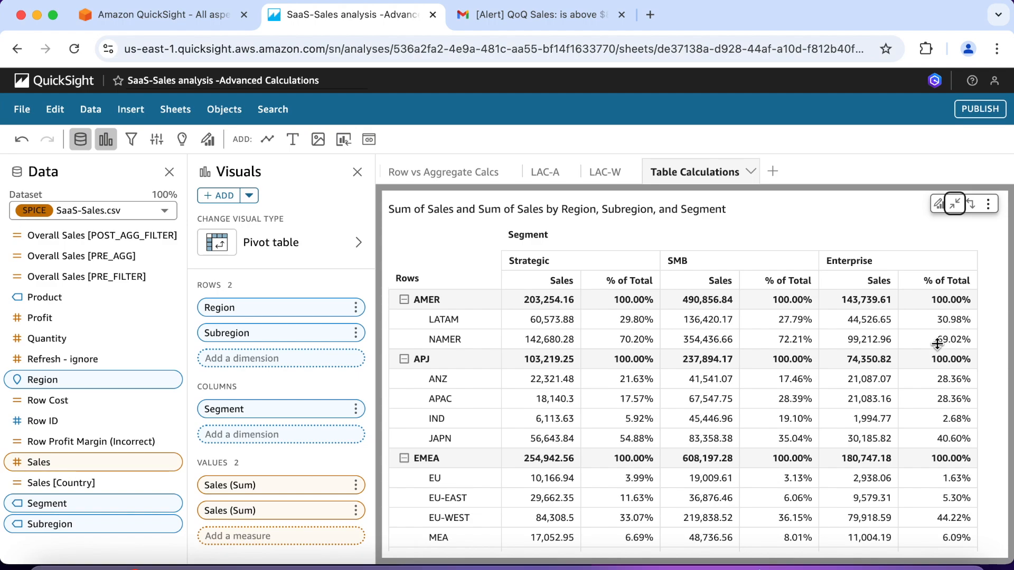
click(954, 204)
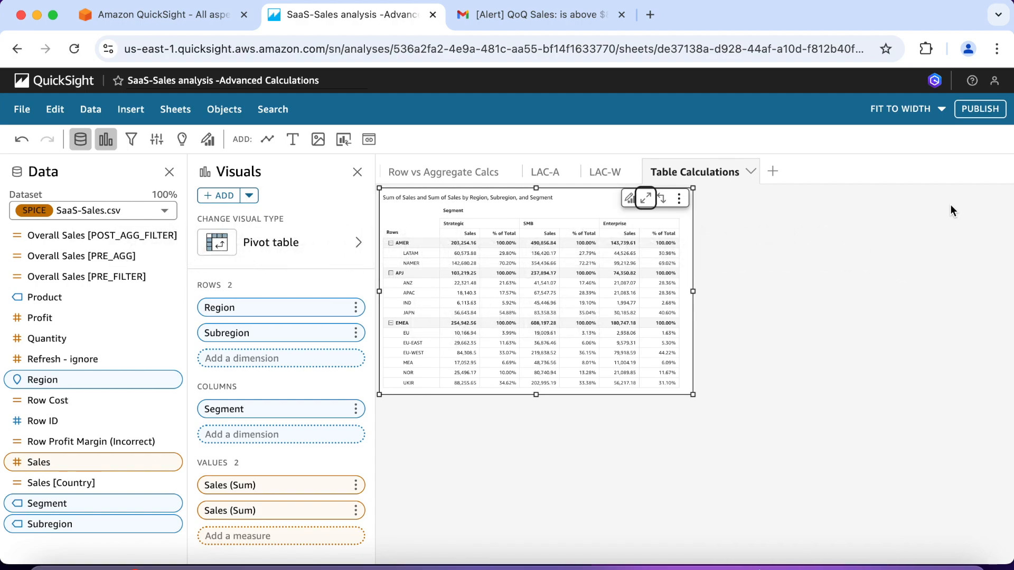
- Add a new interactive sheet named Period Calculations and set its view to fit to width
click(774, 173)
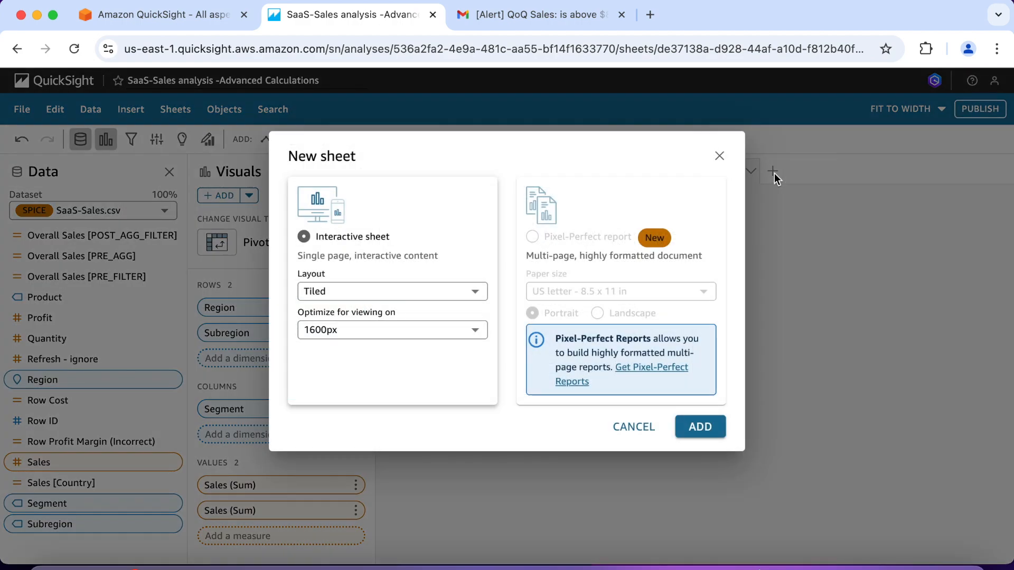
click(697, 425)
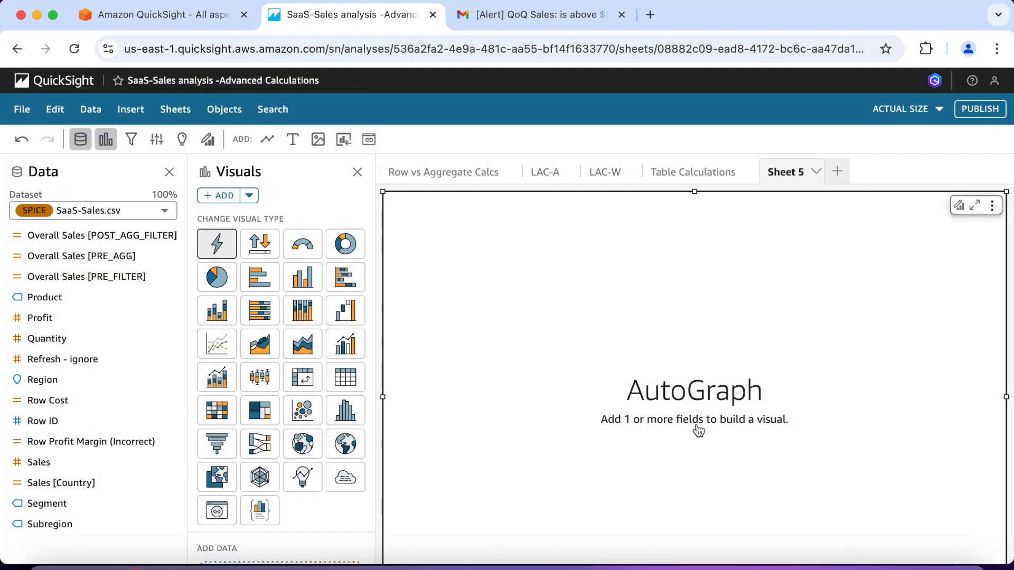
double_click(791, 173)
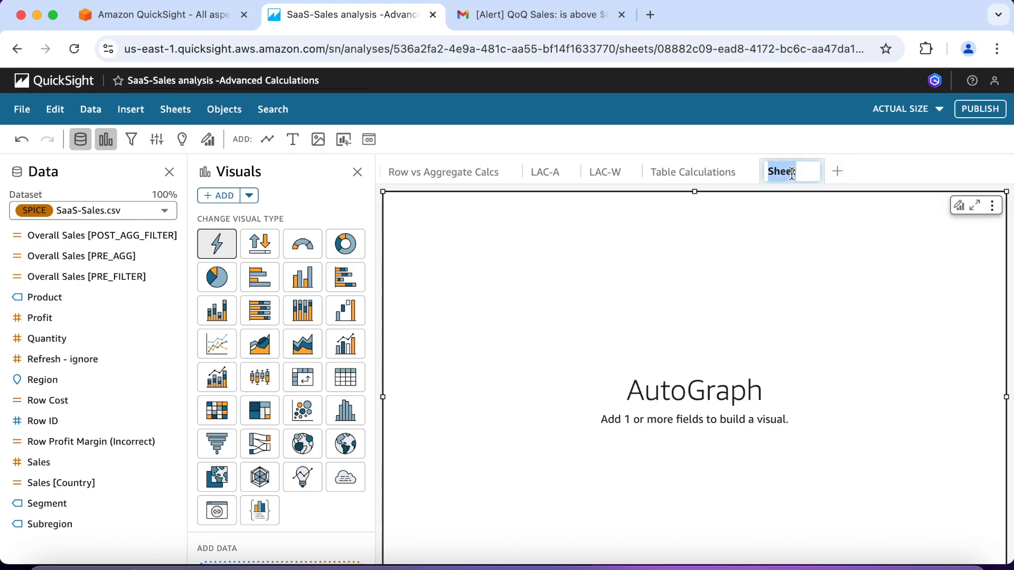
text(Period)
text( Calcula)
text(tions)
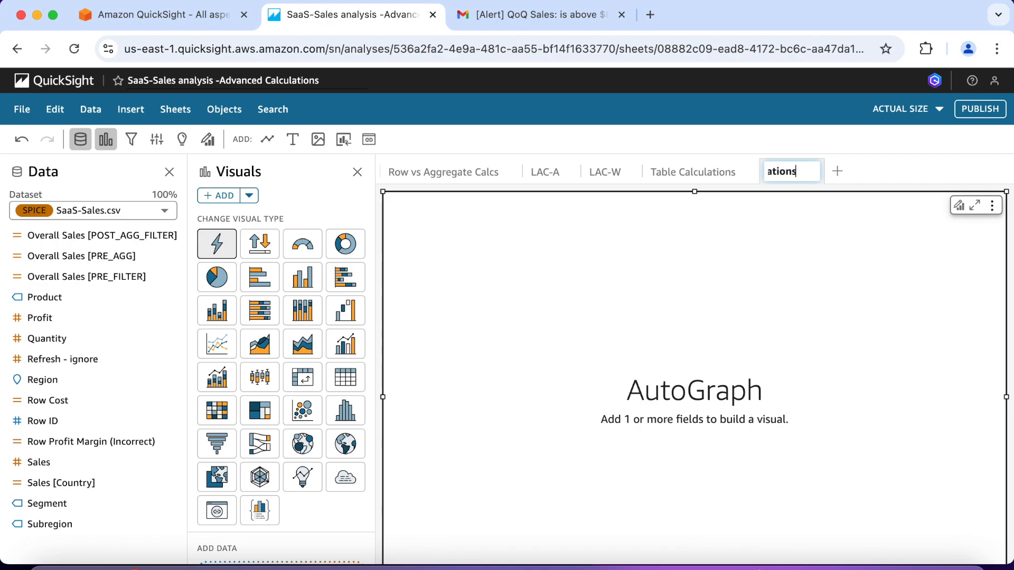
click(941, 109)
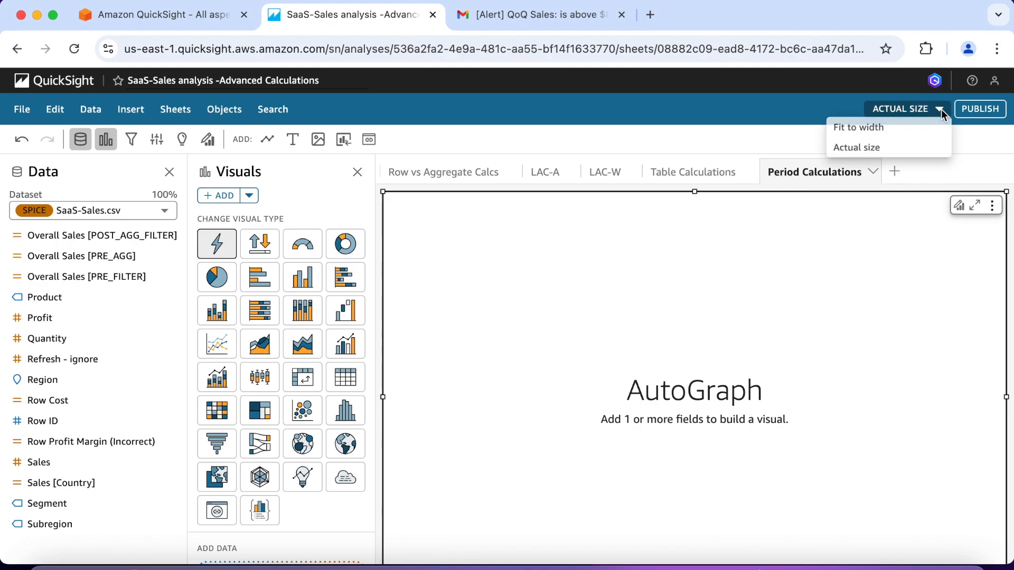
click(896, 128)
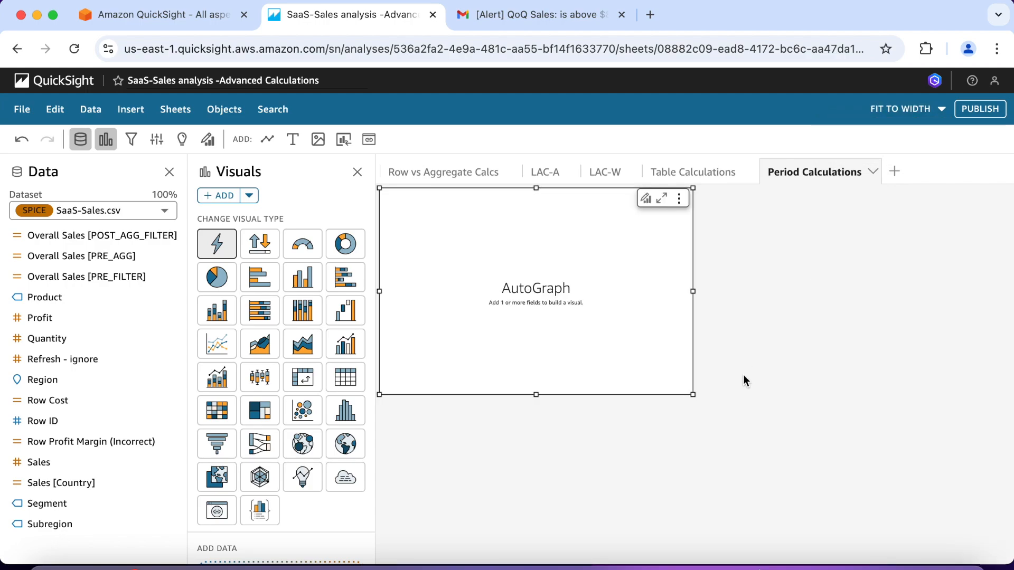
- Start a new calculated field and name it Period
scroll(111, 355, up, 5)
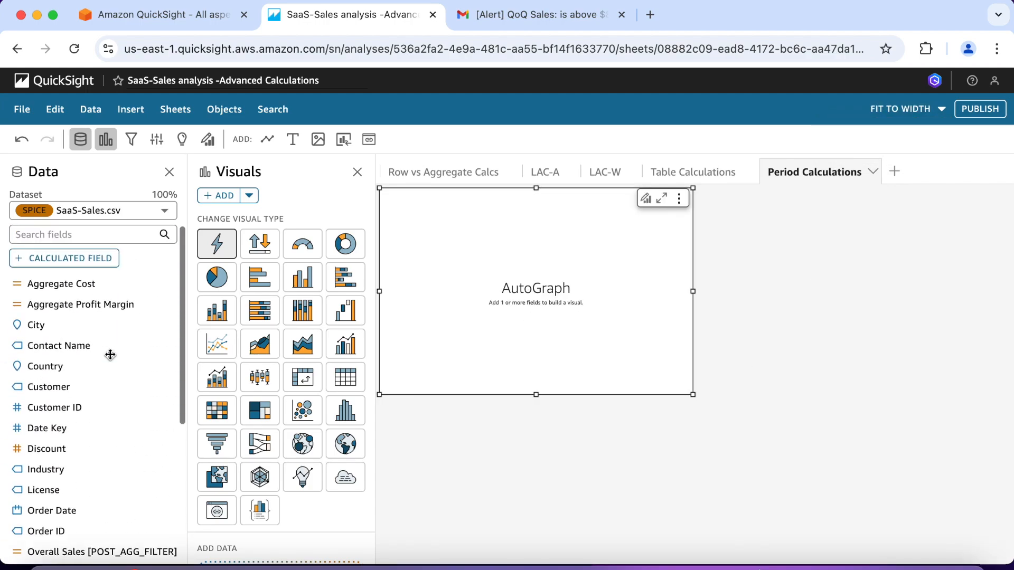
click(85, 264)
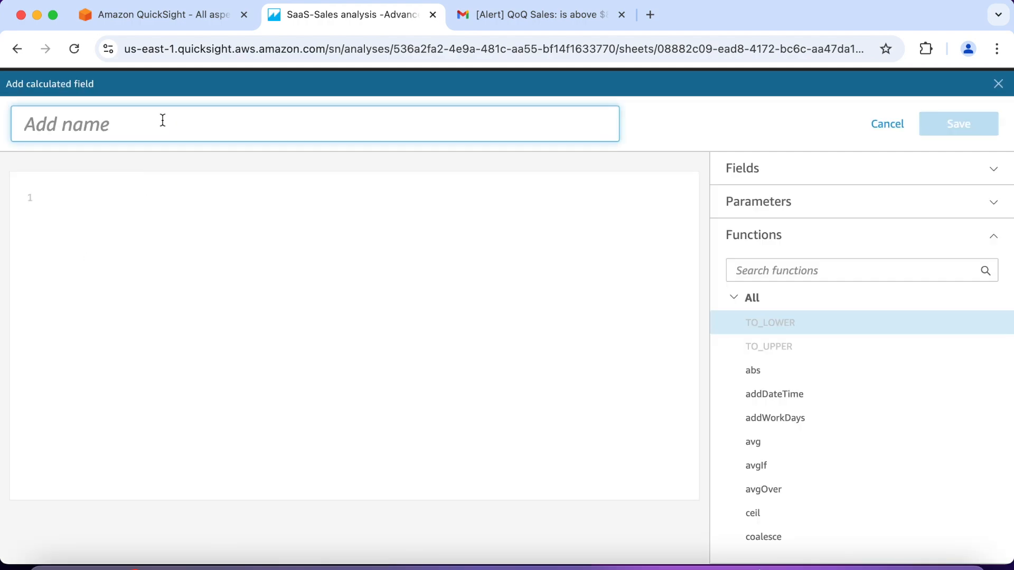
text(Period)
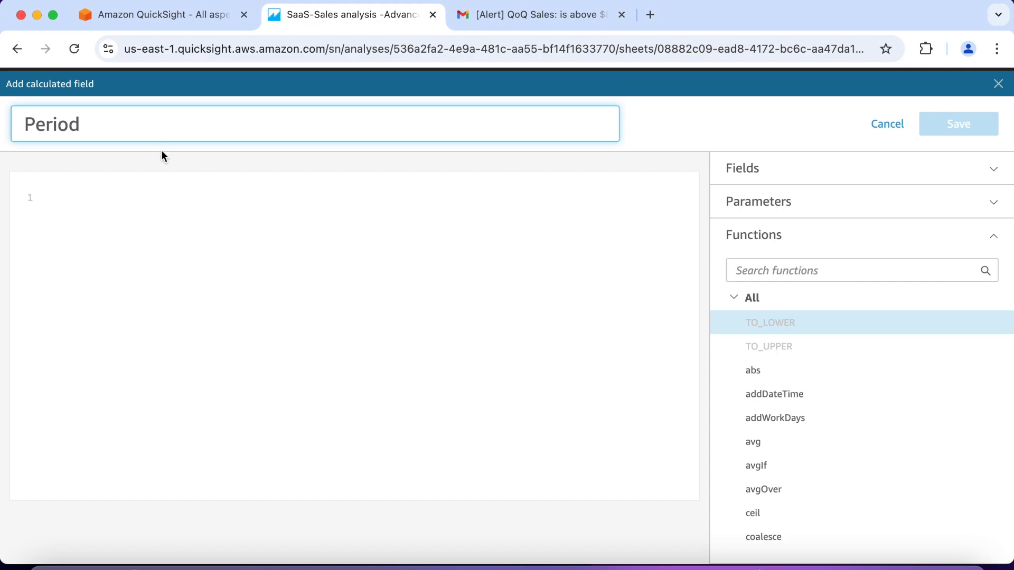
click(74, 201)
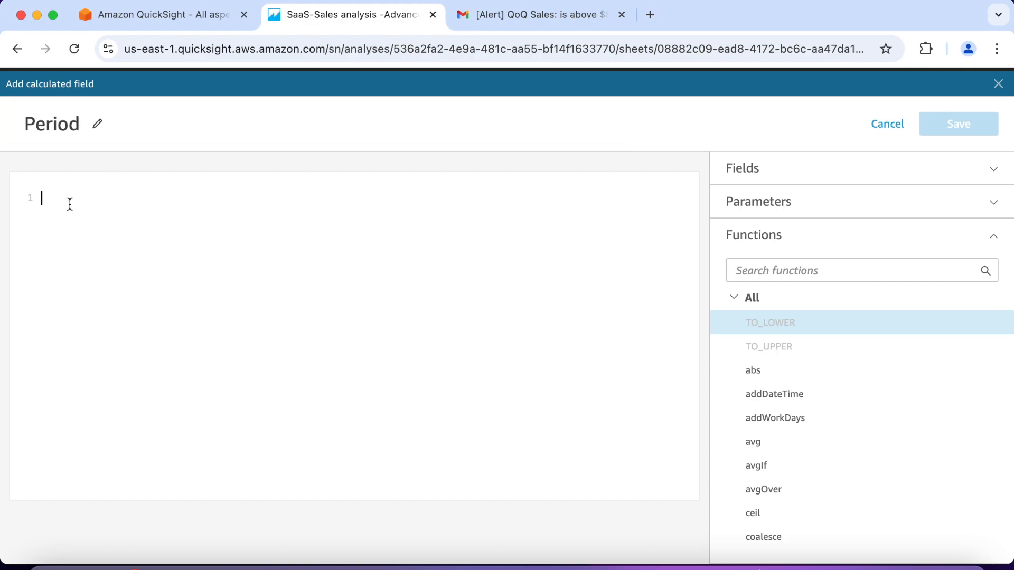
- Copy the ifelse formula for Current Year, Prior Year and Older Data from Exercise 13 of the workshop page into the Period field and save it
click(176, 18)
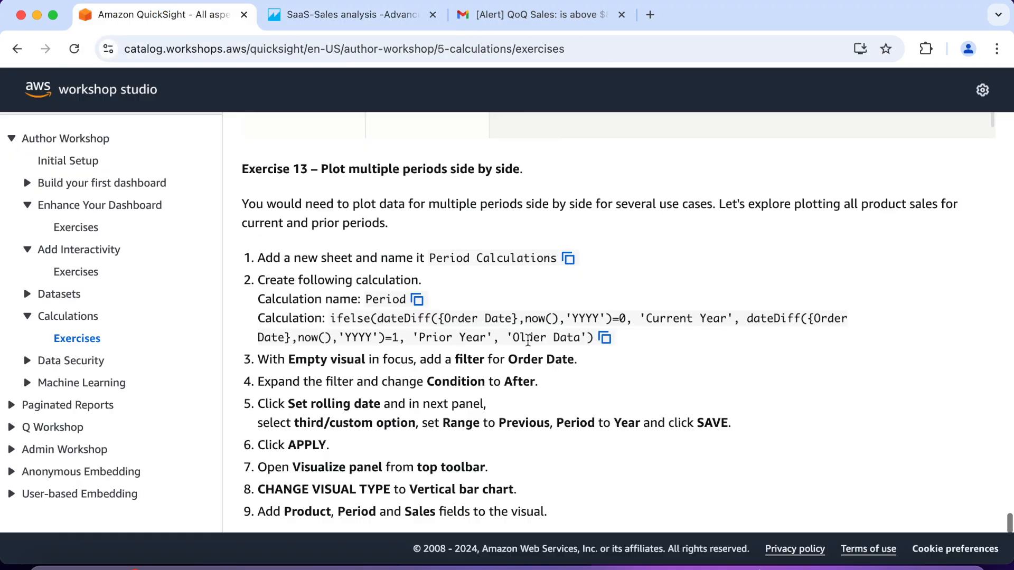
click(604, 340)
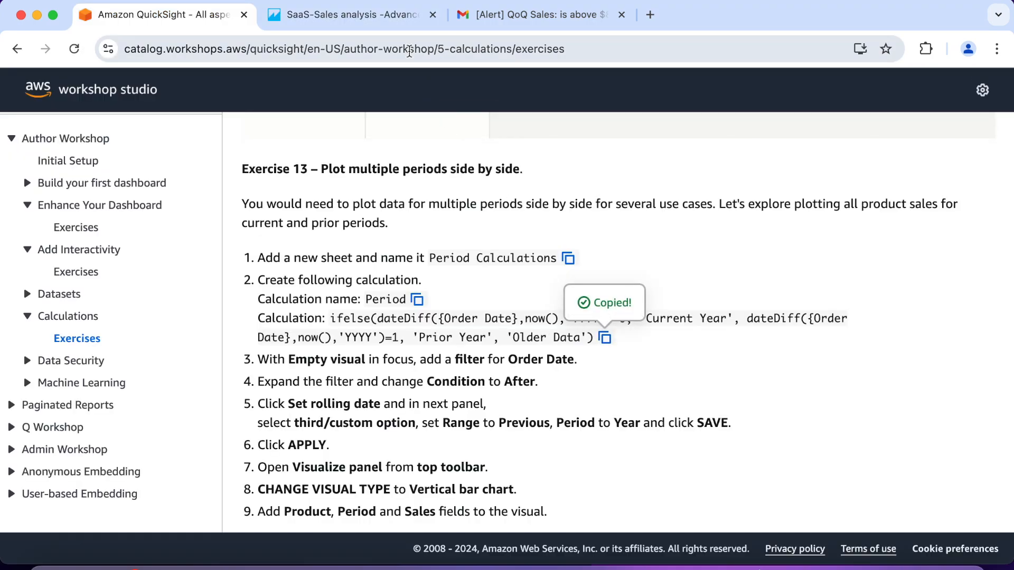
click(407, 24)
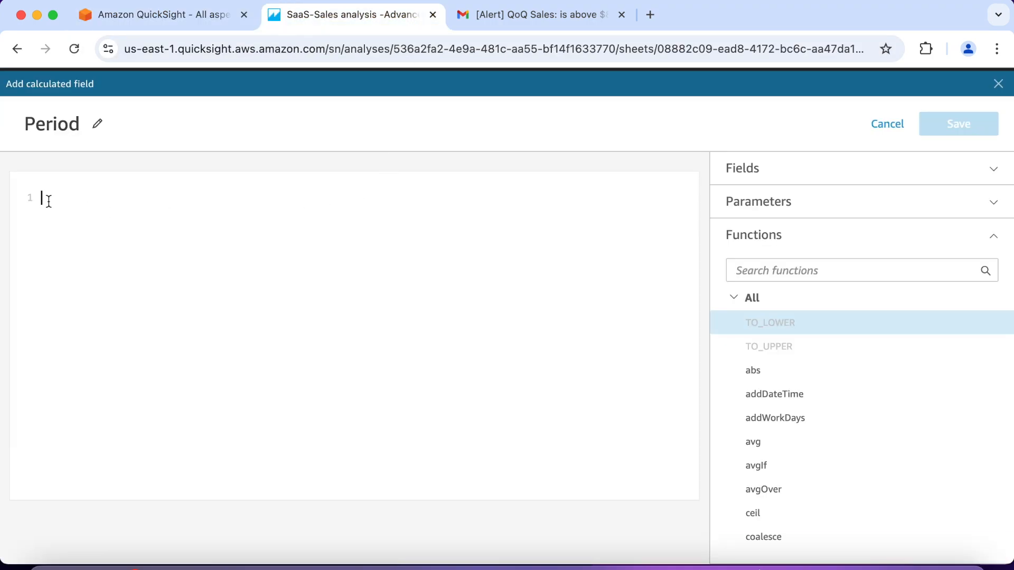
key(super+v)
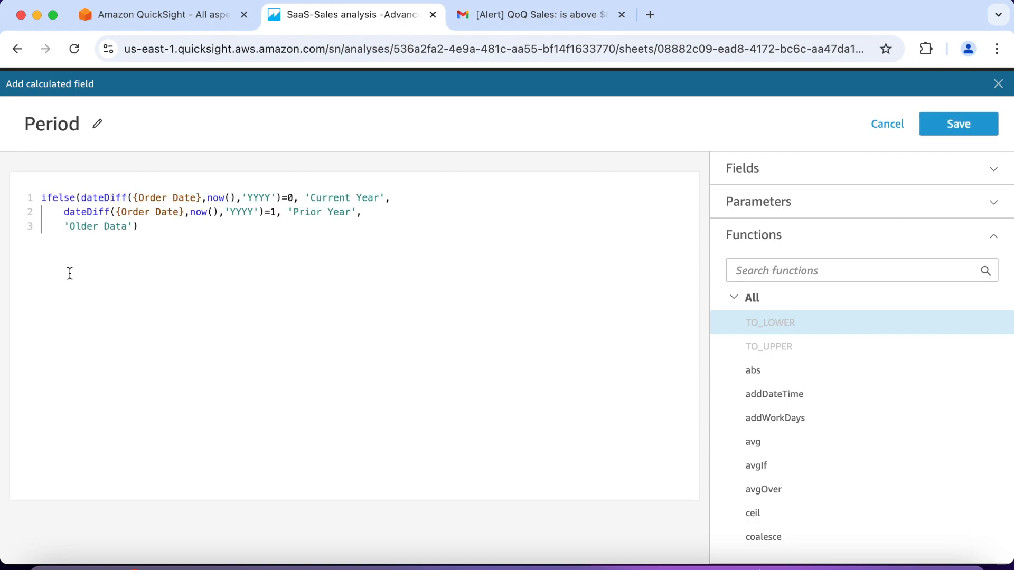
click(969, 126)
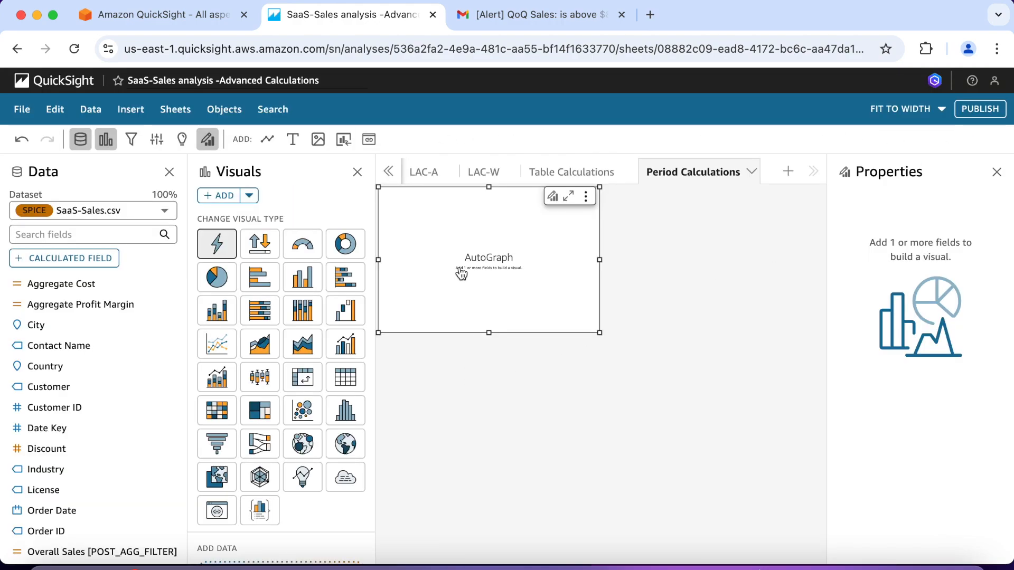
- Add an Order Date filter to the empty visual on the Period Calculations sheet
click(131, 148)
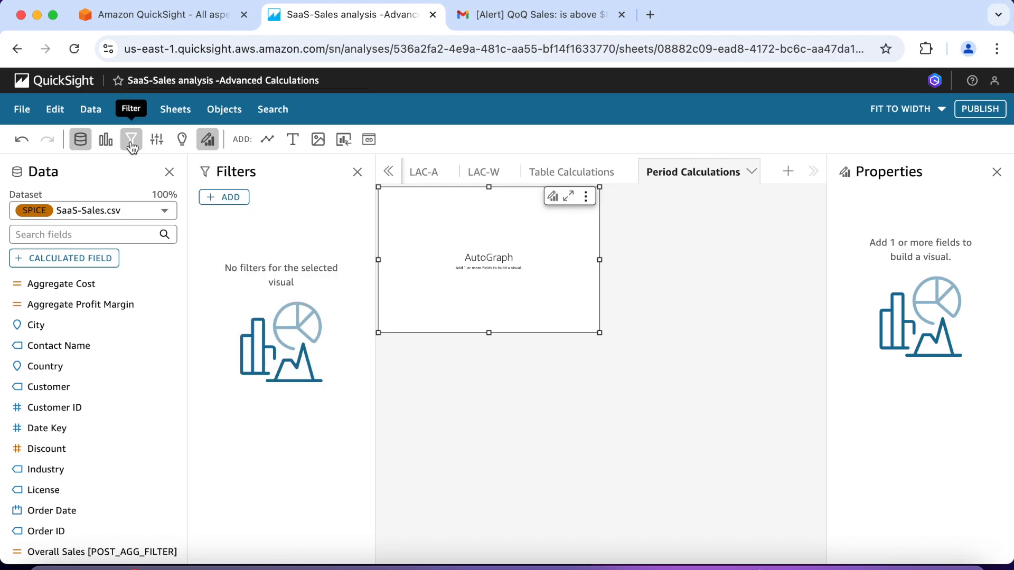
click(231, 199)
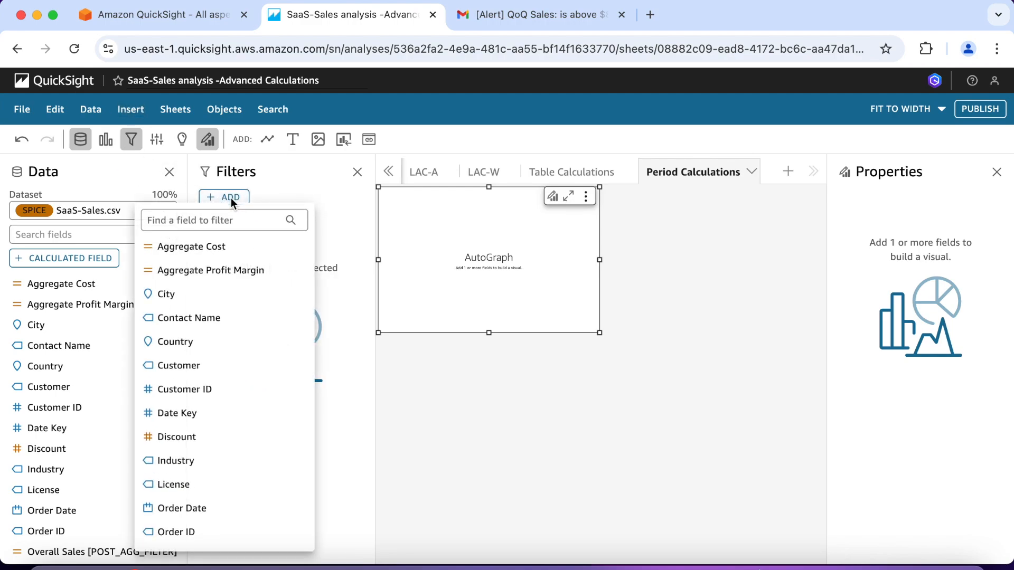
click(219, 507)
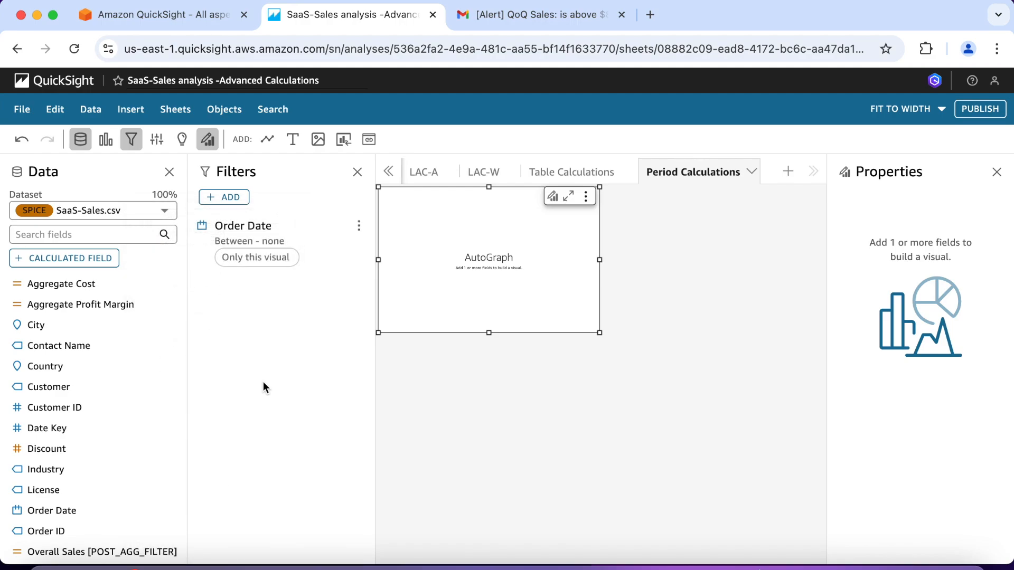
- Open the Order Date filter for editing and set its date & time range condition to After
click(275, 237)
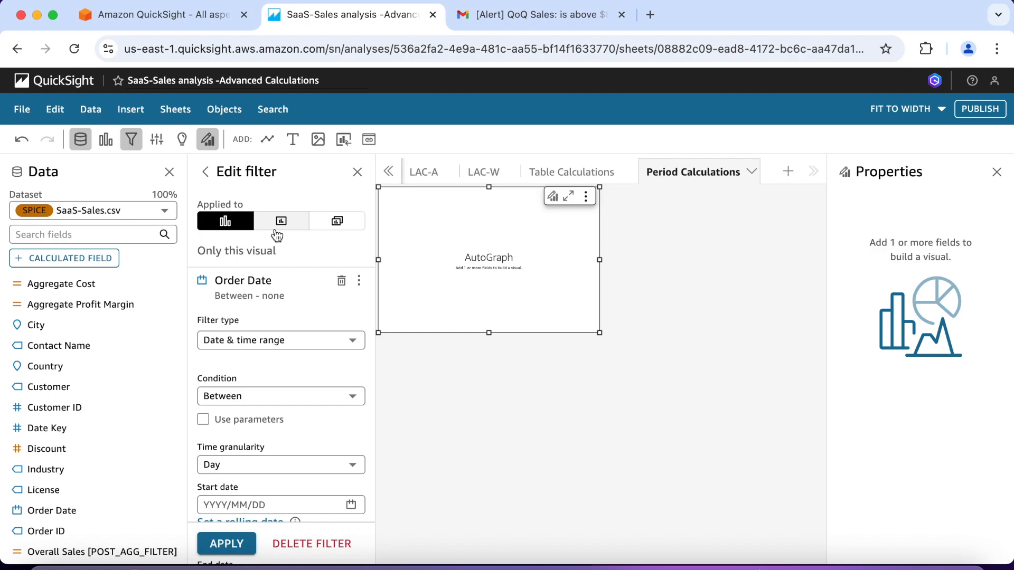
scroll(293, 303, down, 2)
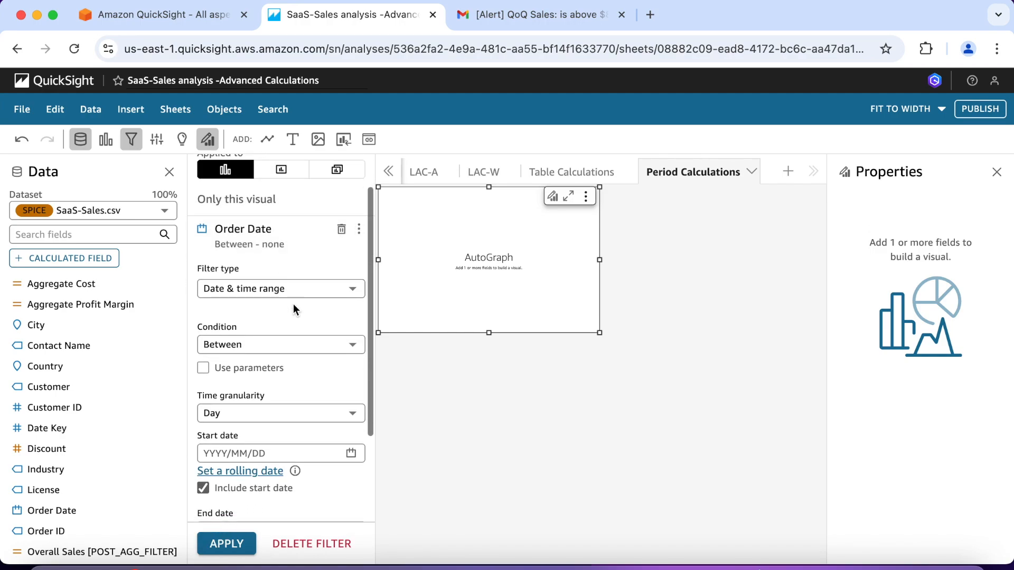
click(351, 291)
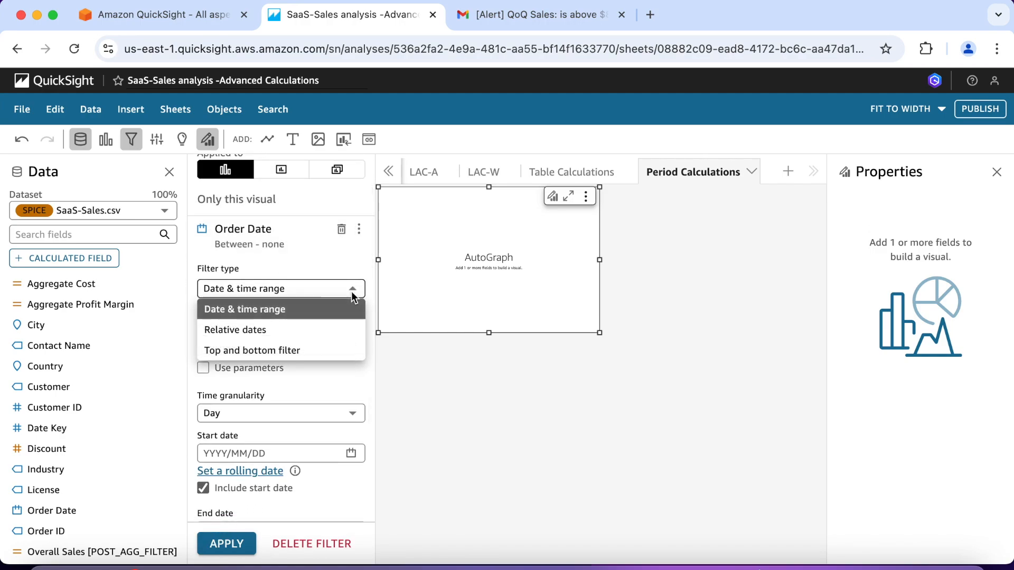
click(351, 309)
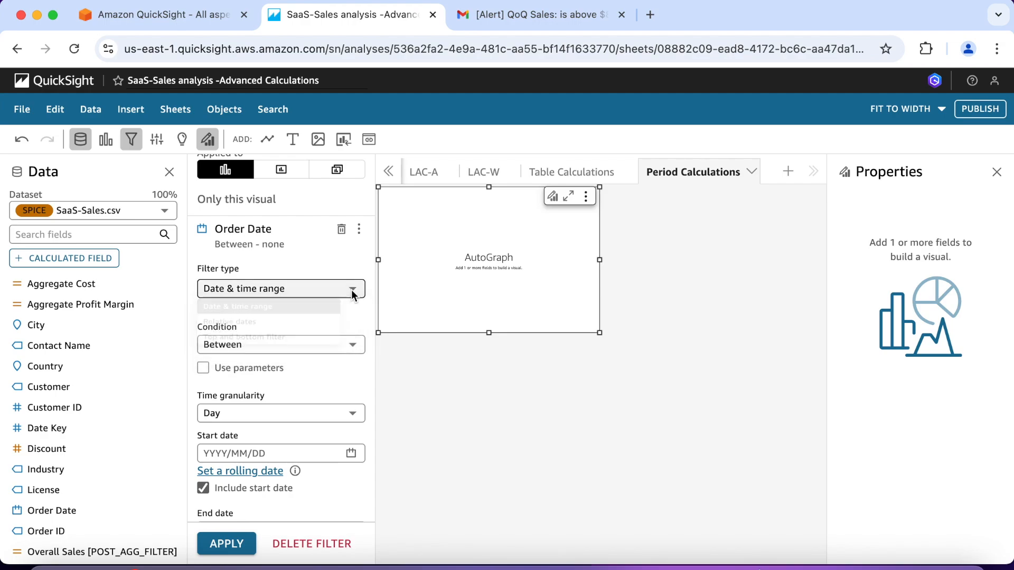
click(354, 350)
click(319, 384)
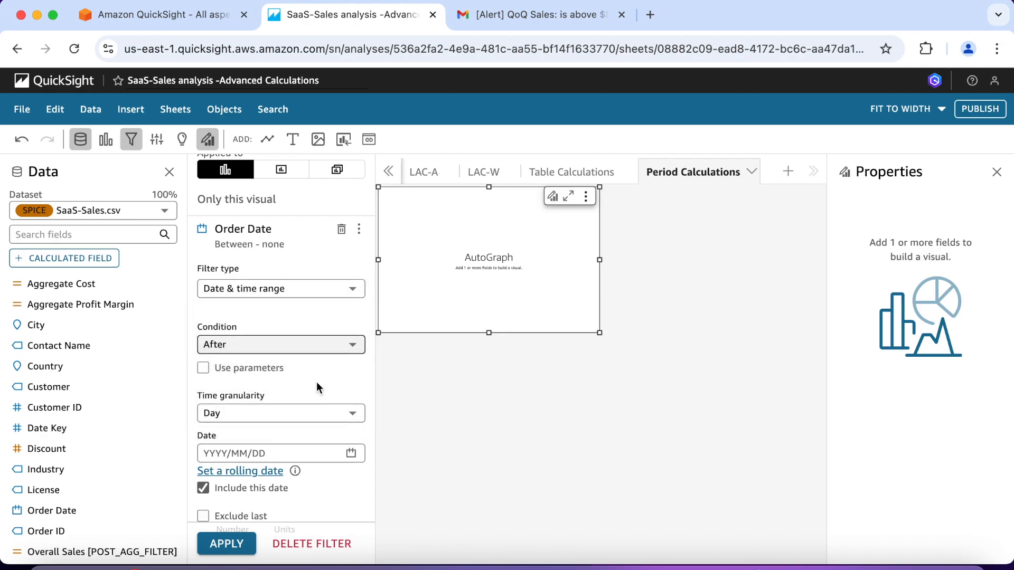
- Set the Order Date filter's date to a rolling date at the start of the previous year and apply the filter
scroll(312, 360, down, 3)
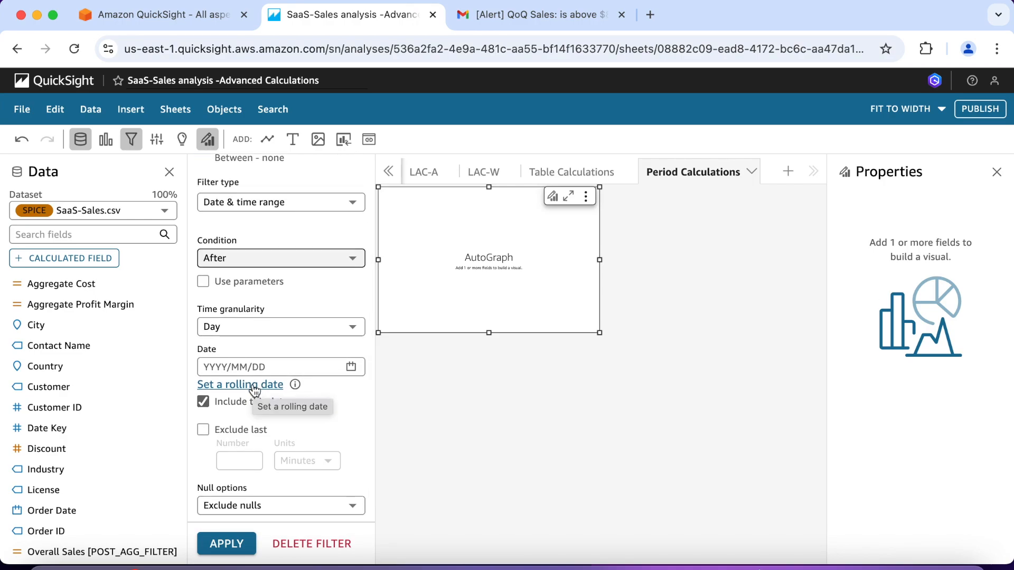
click(253, 386)
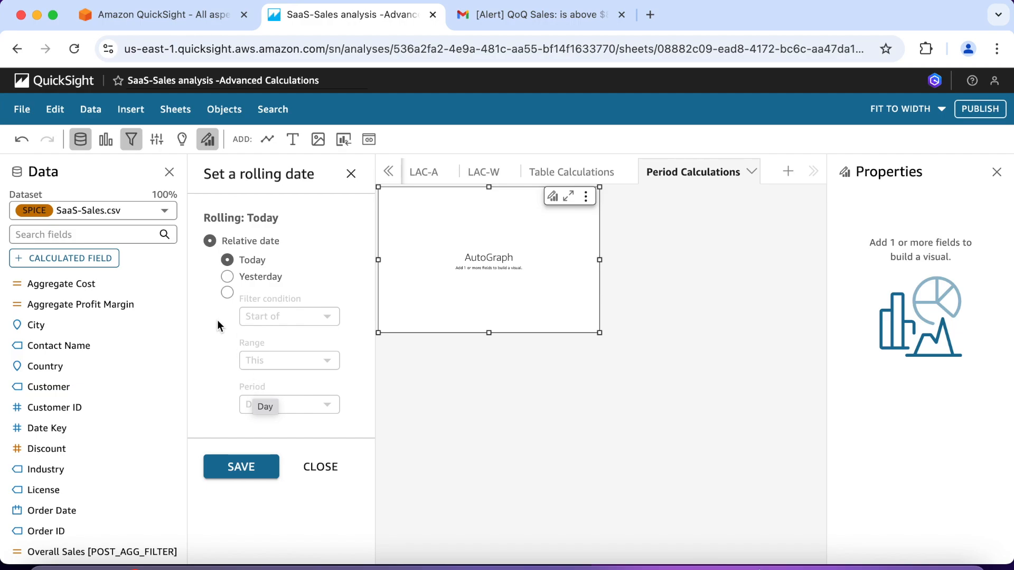
click(227, 292)
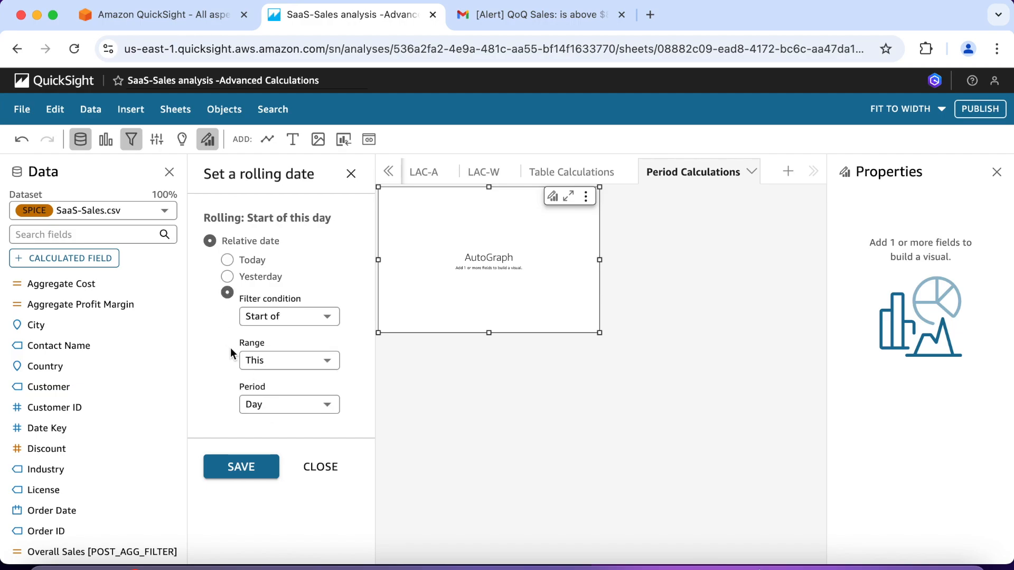
click(328, 360)
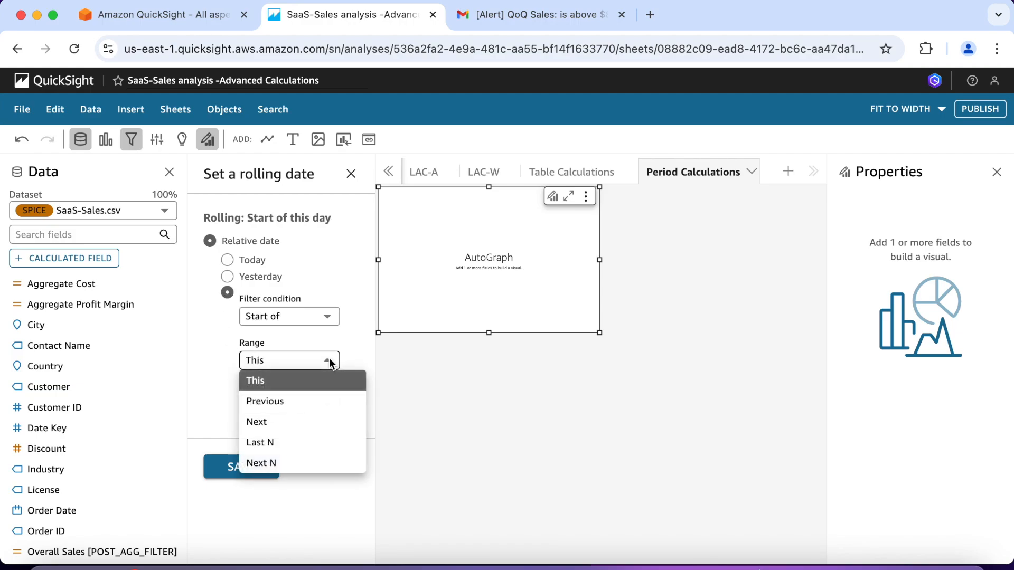
click(319, 401)
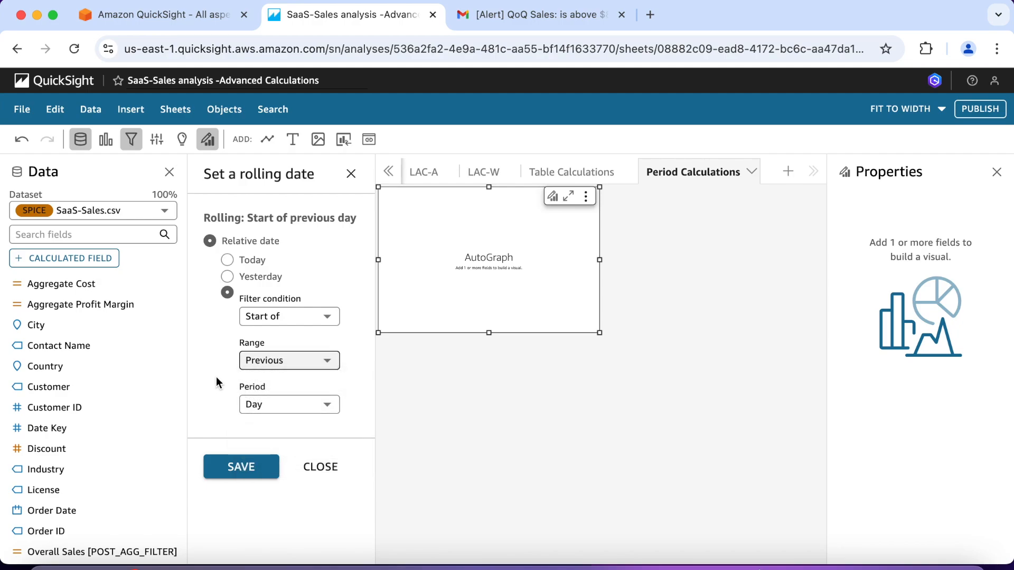
click(323, 405)
click(320, 425)
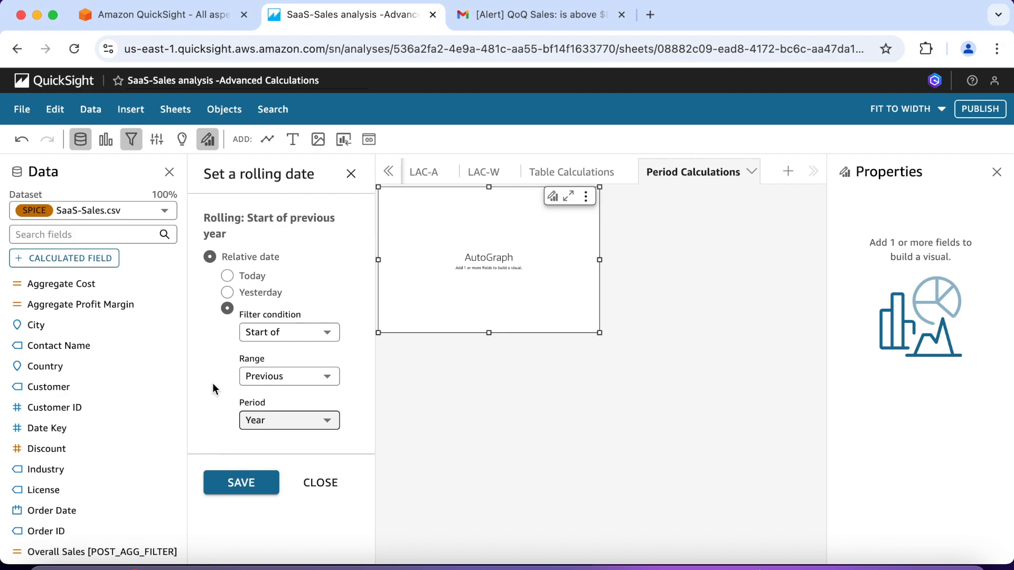
click(243, 485)
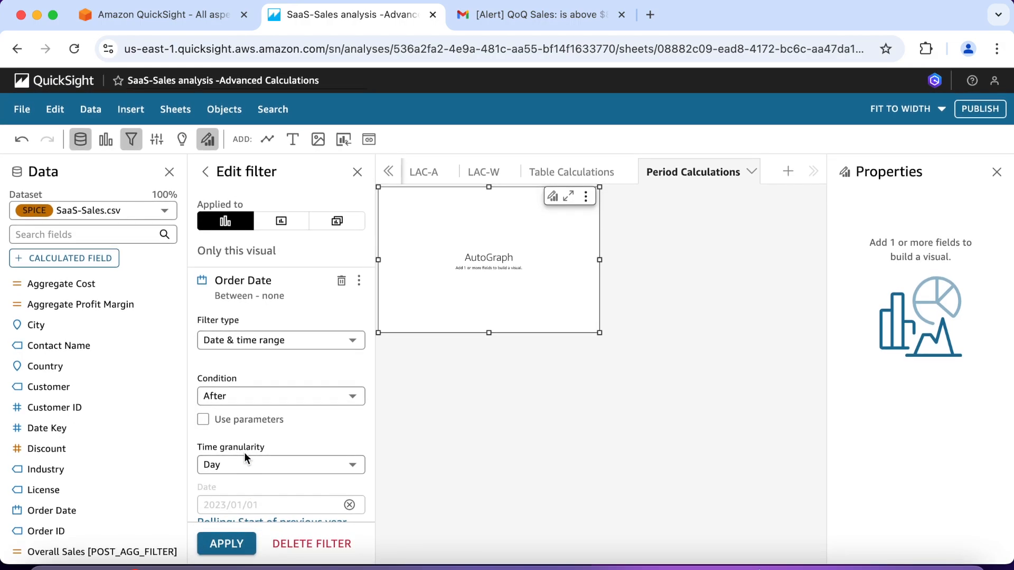
click(224, 544)
click(239, 544)
- Change the empty visual to a vertical bar chart and undo the extra visual added beside it
click(105, 140)
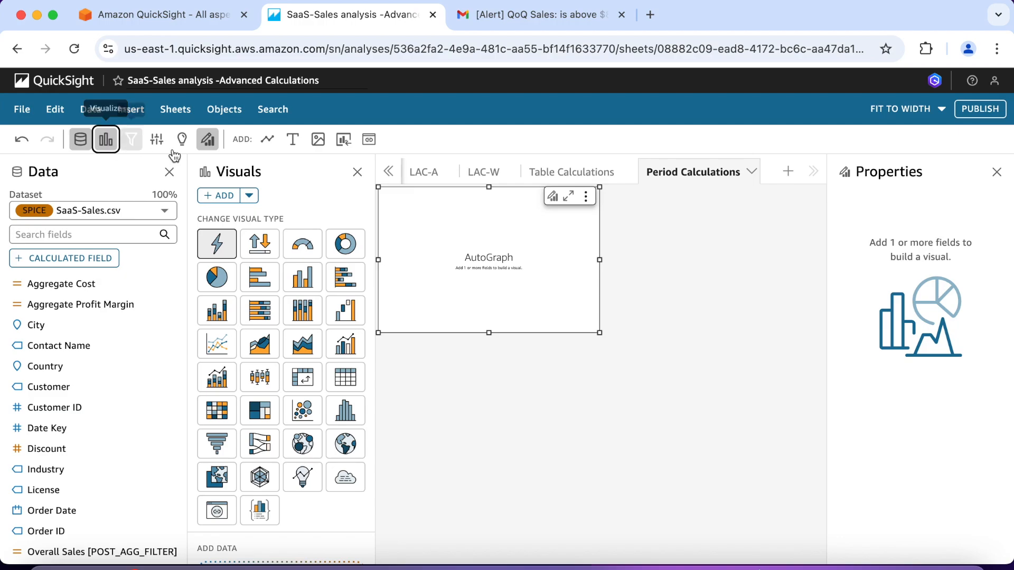
click(301, 278)
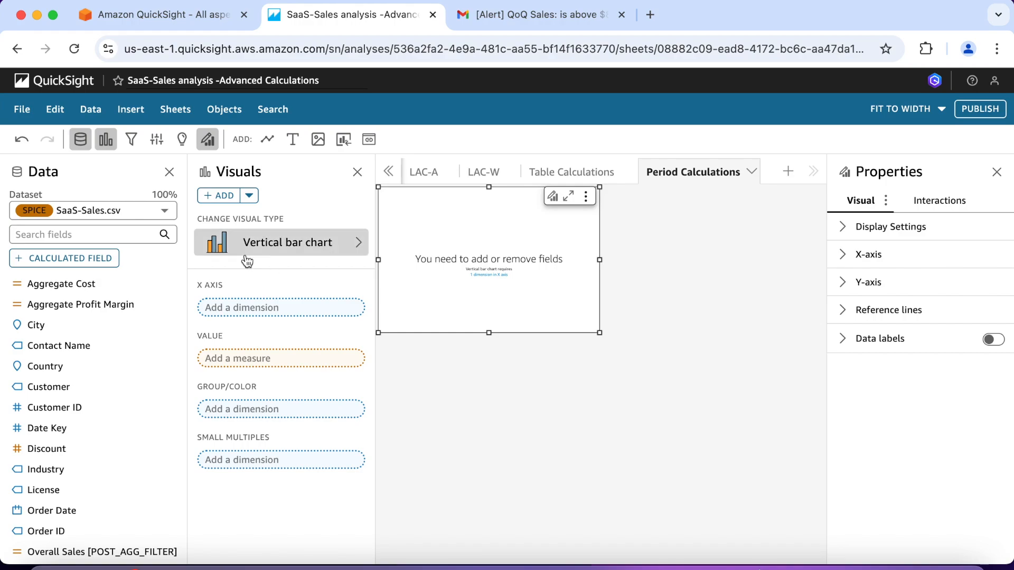
click(224, 198)
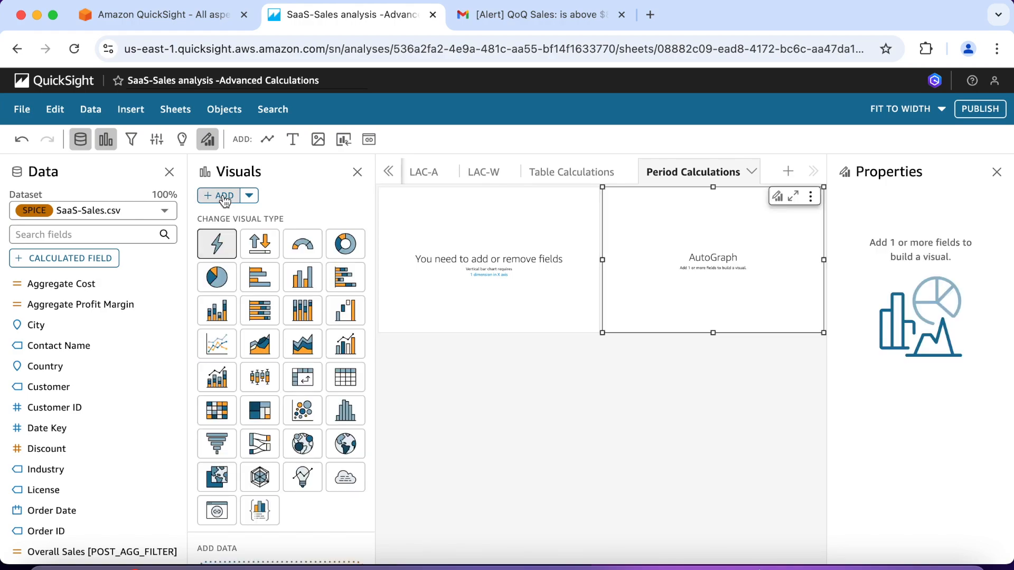
click(21, 140)
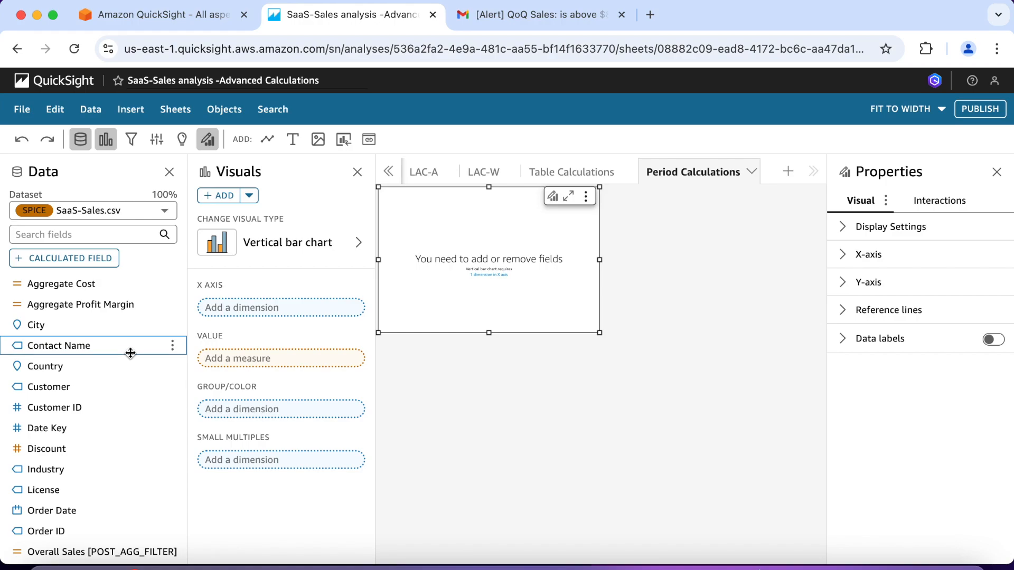
- Chart Sales as the value by Product on the x-axis, grouped and colored by Period, and maximize the visual
scroll(132, 350, down, 2)
scroll(130, 353, down, 5)
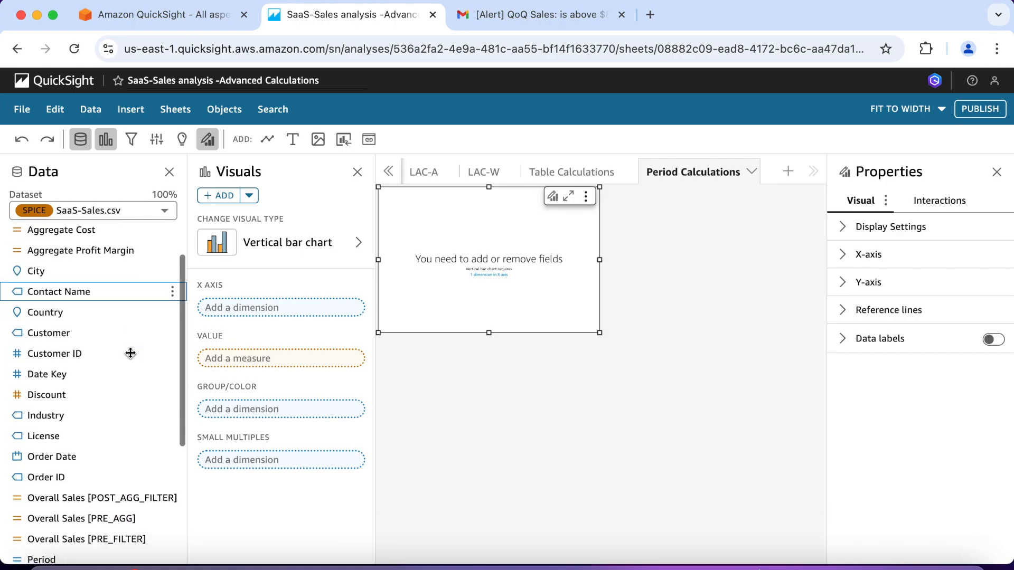
scroll(131, 357, down, 1)
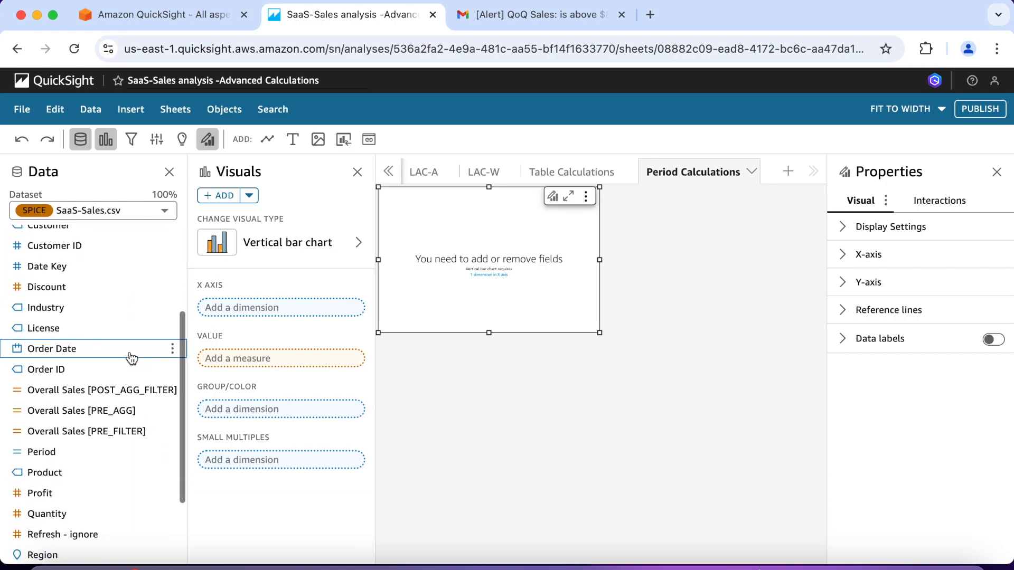
click(70, 472)
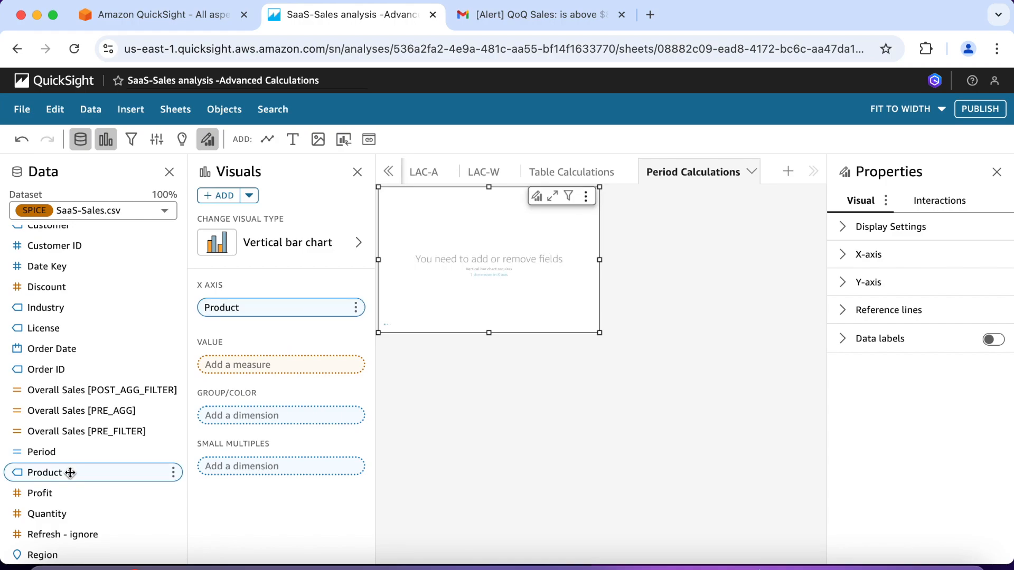
click(55, 452)
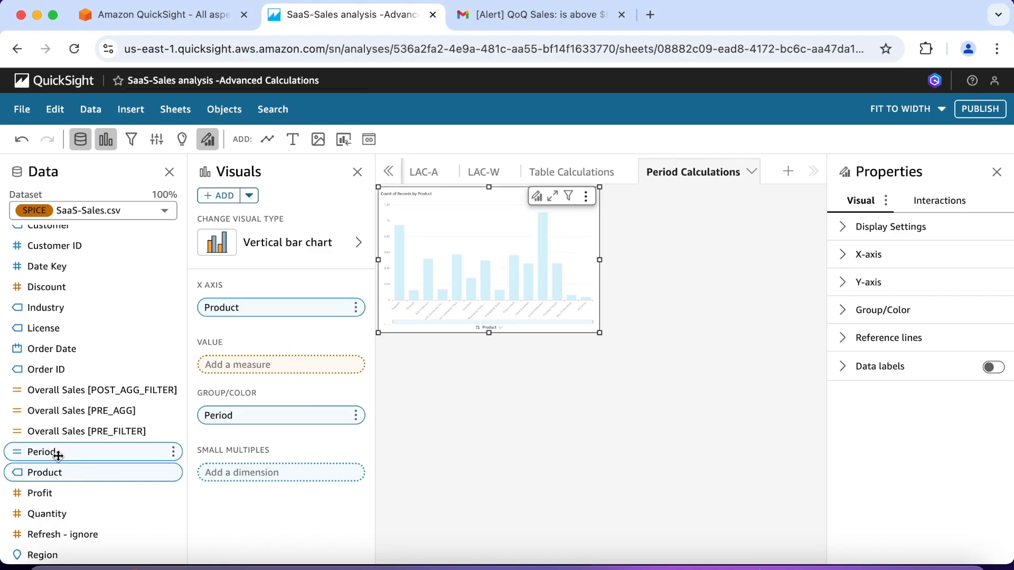
scroll(58, 456, down, 3)
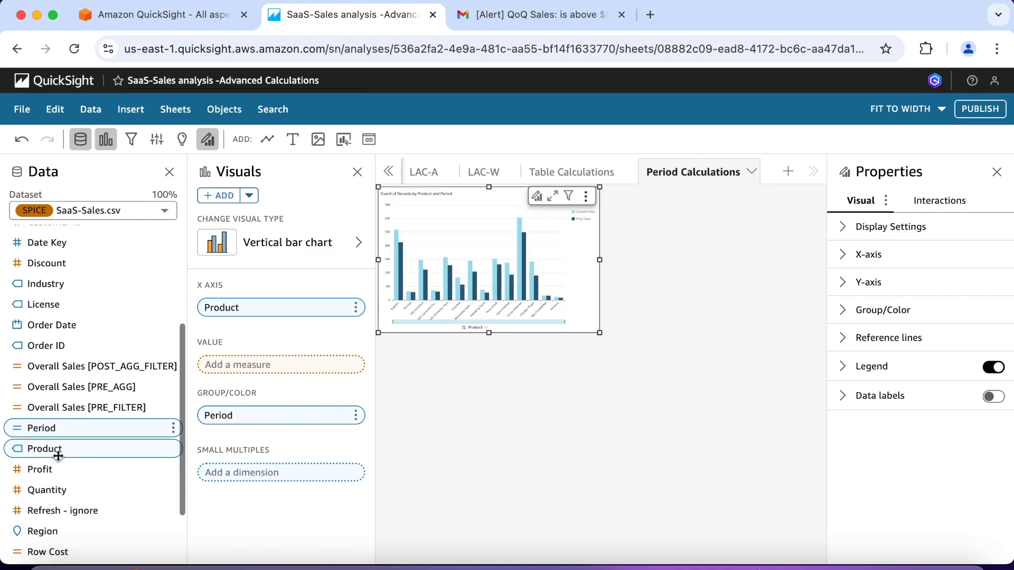
click(58, 484)
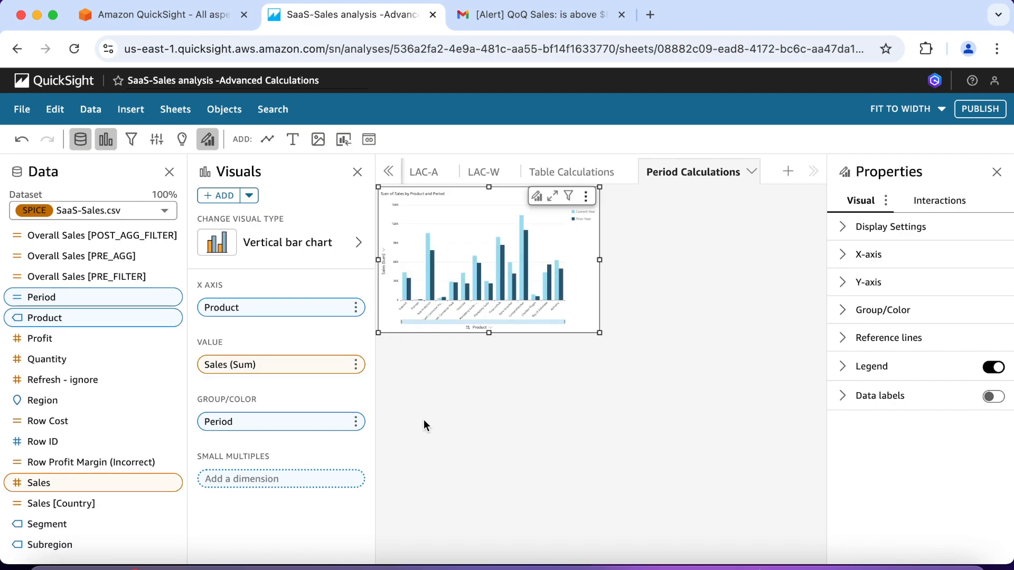
click(553, 199)
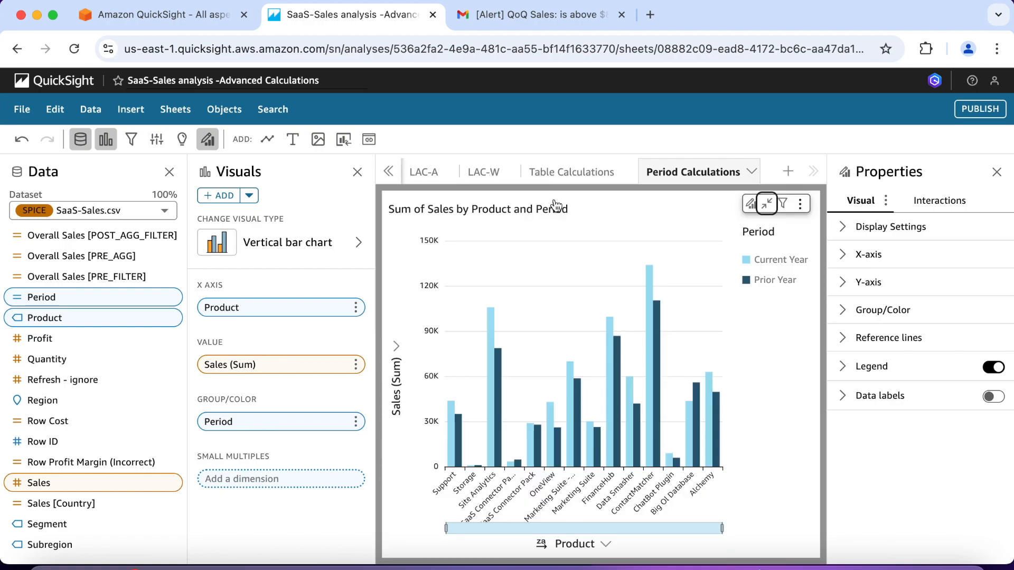